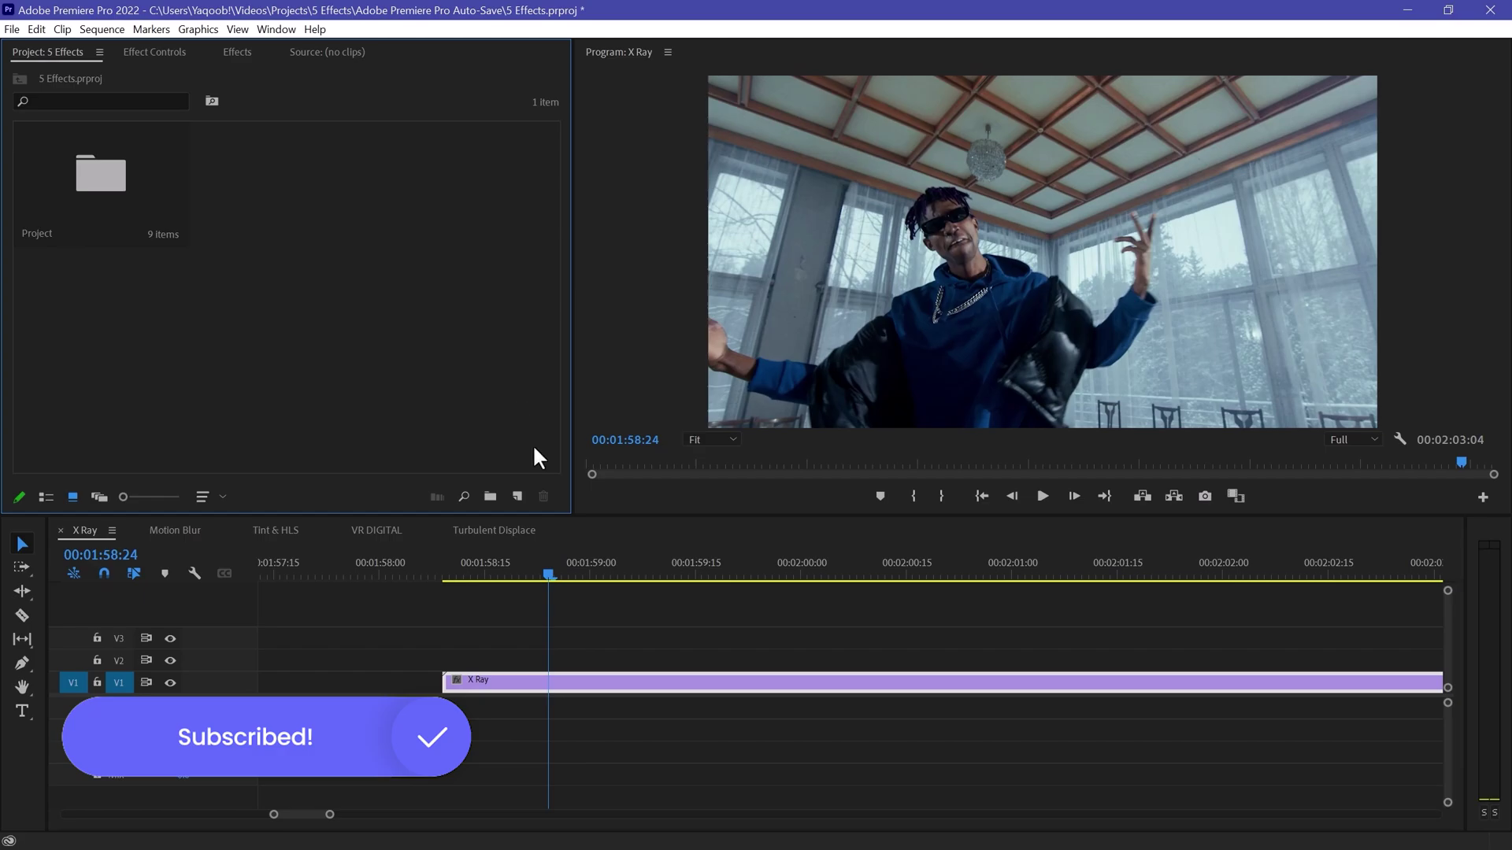
Step: Create a new Adjustment Layer and place it on V2 above the X Ray clip
left_click(517, 497)
left_click(603, 574)
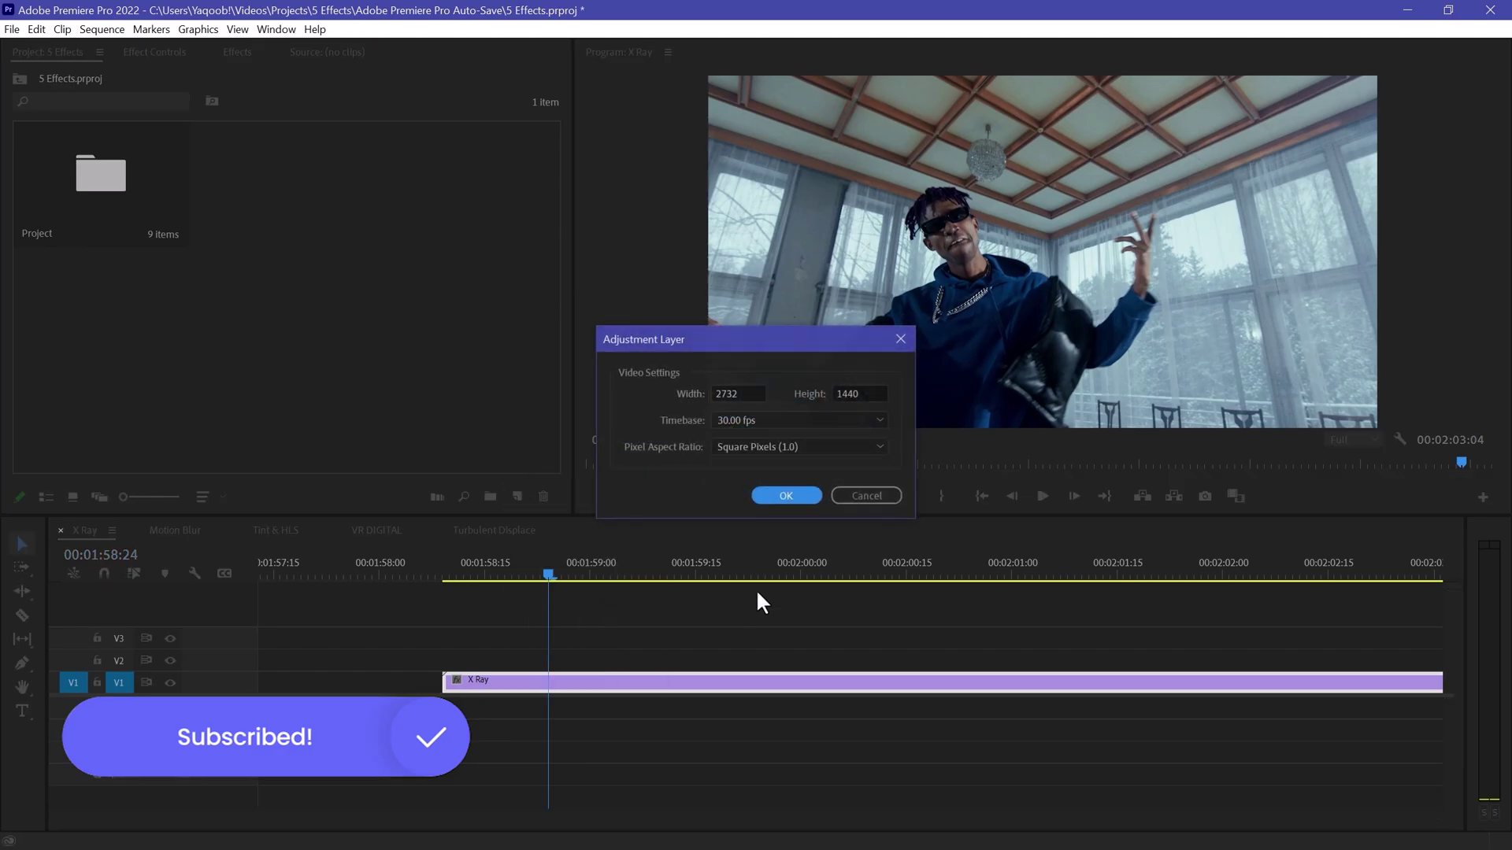
left_click(786, 495)
left_click_drag(287, 215, 583, 661)
left_click_drag(508, 571, 524, 577)
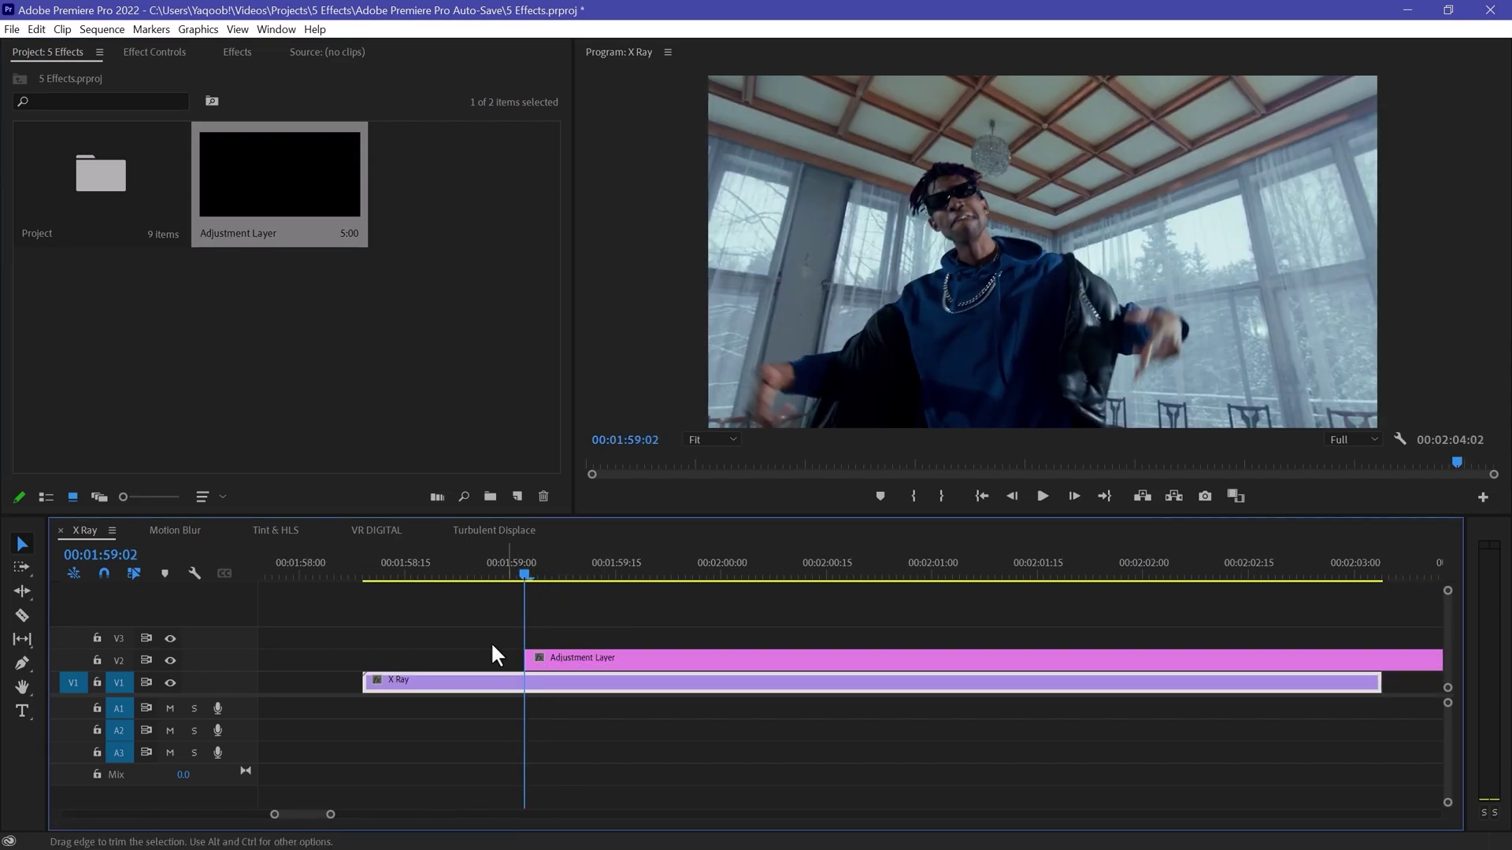
Step: Apply the Channel > Invert effect to the adjustment layer
scroll(526, 685, "down", 1)
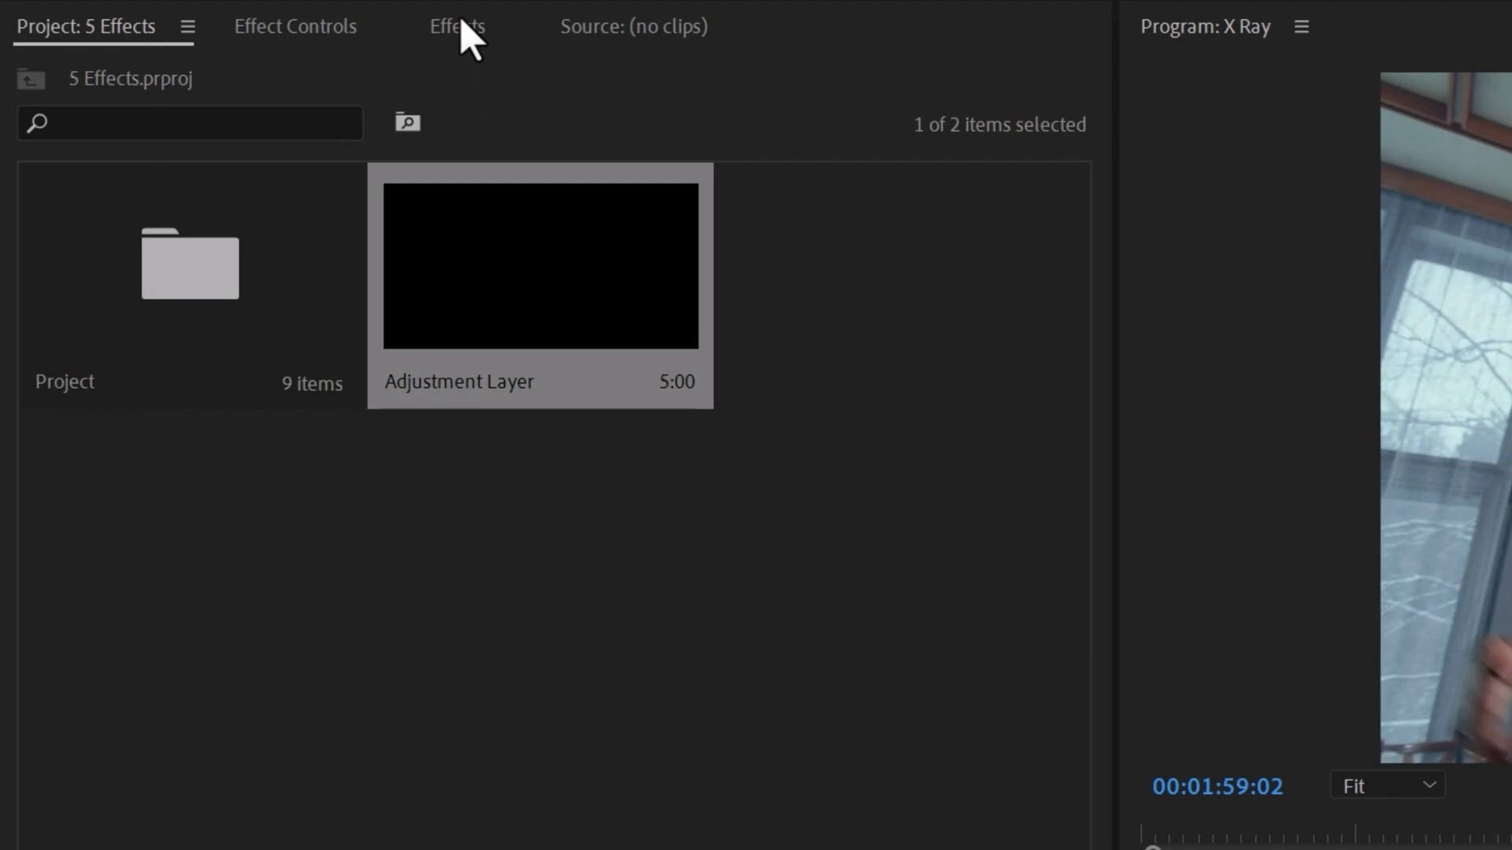
left_click(237, 52)
left_click(236, 69)
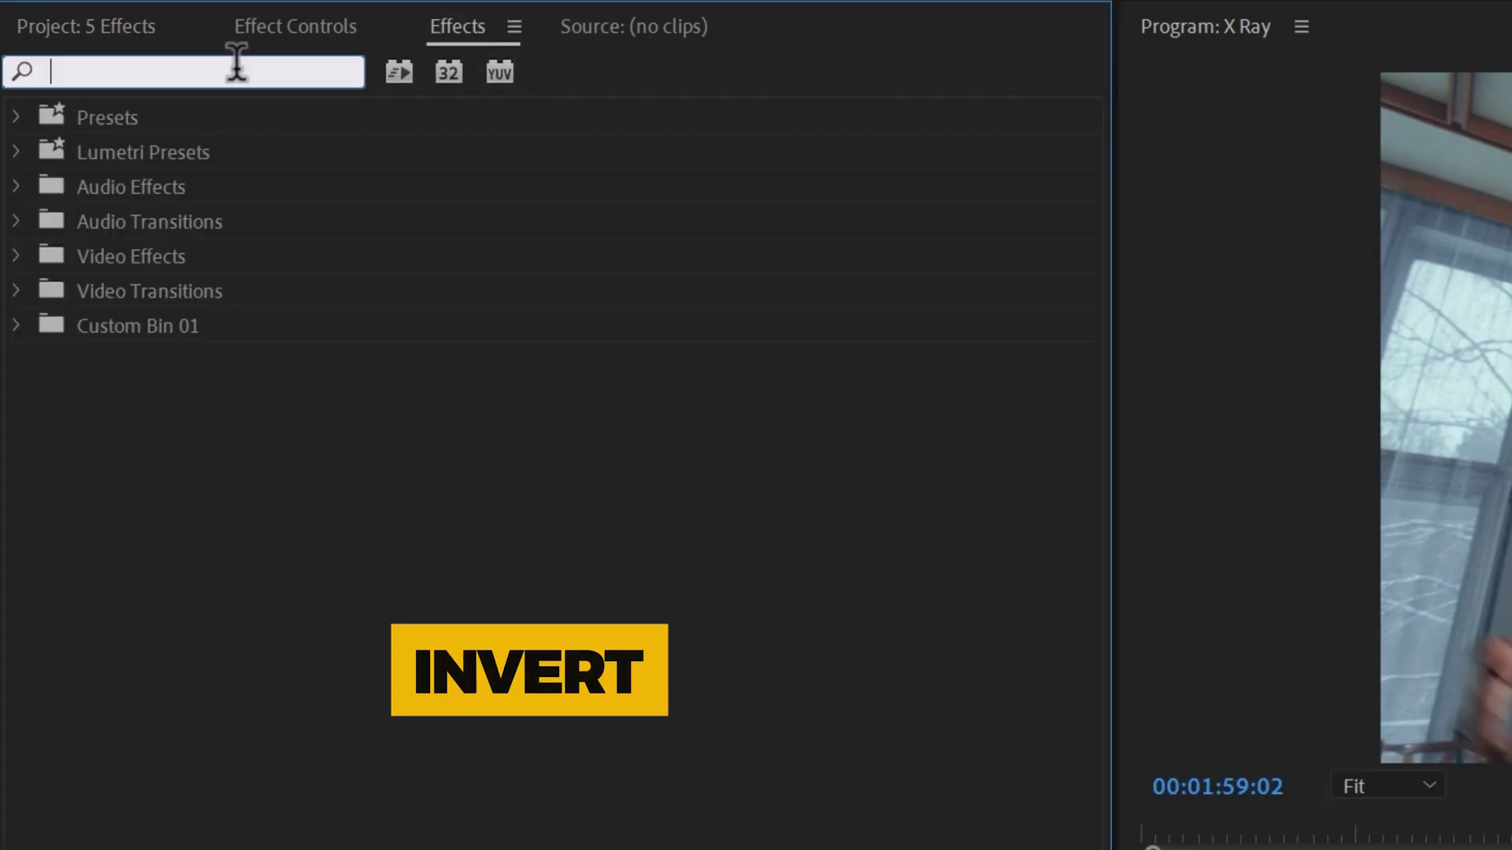
type("invert")
left_click(202, 387)
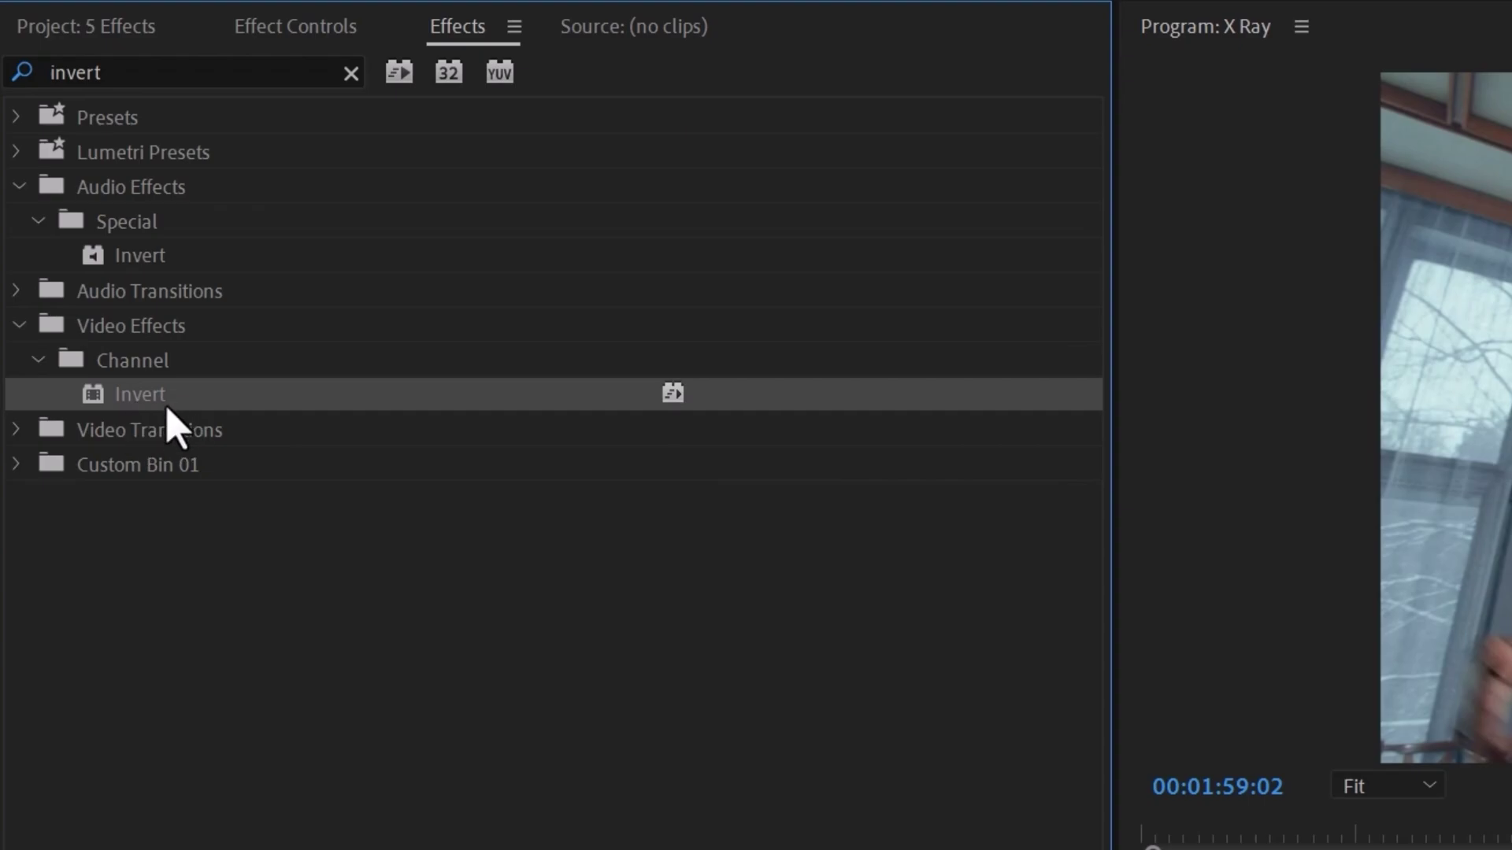
left_click_drag(126, 397, 1055, 849)
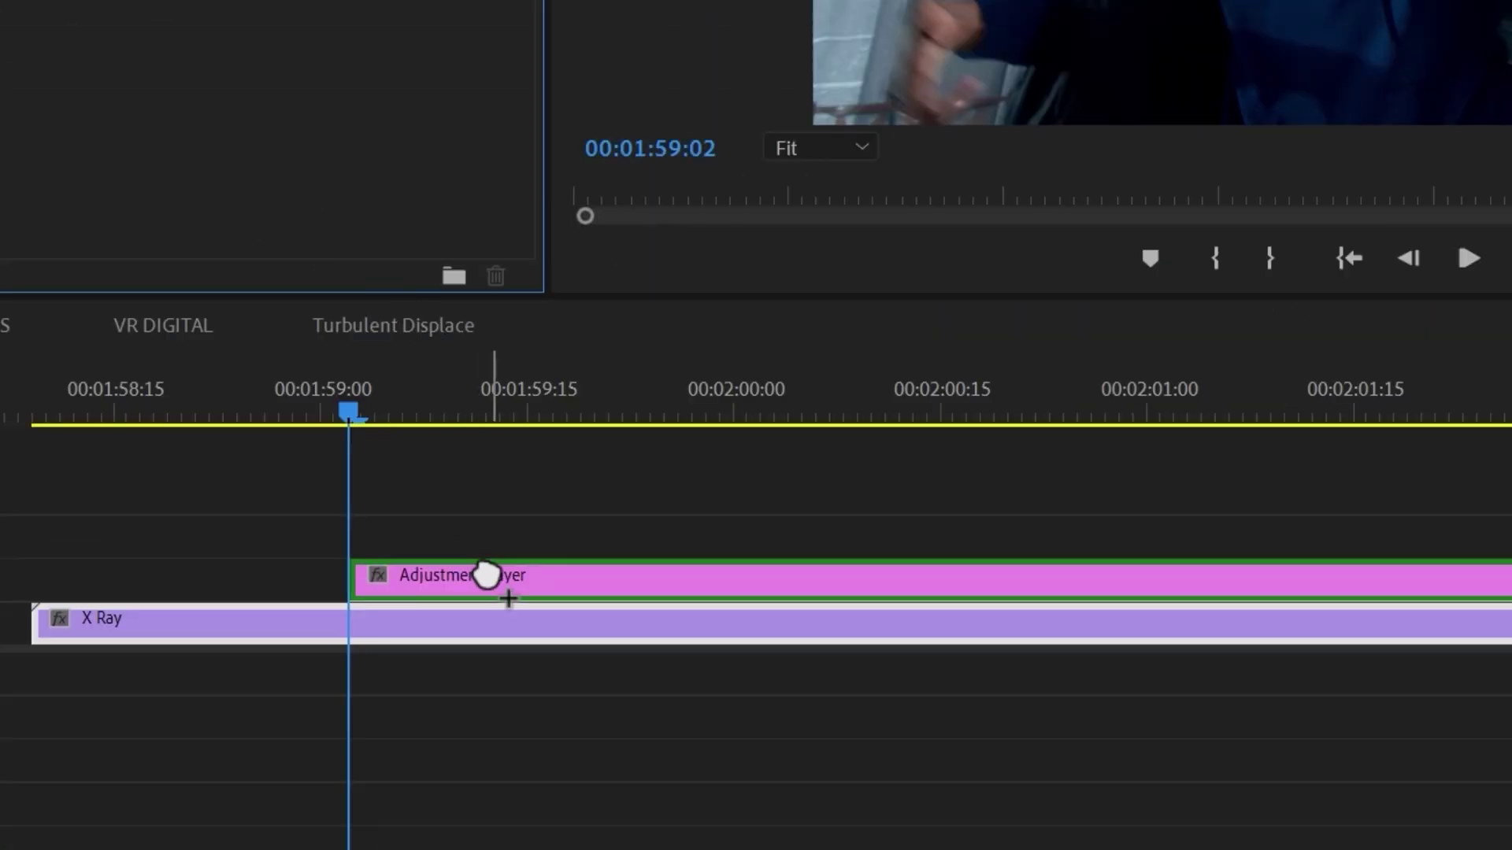
left_click_drag(487, 575, 490, 576)
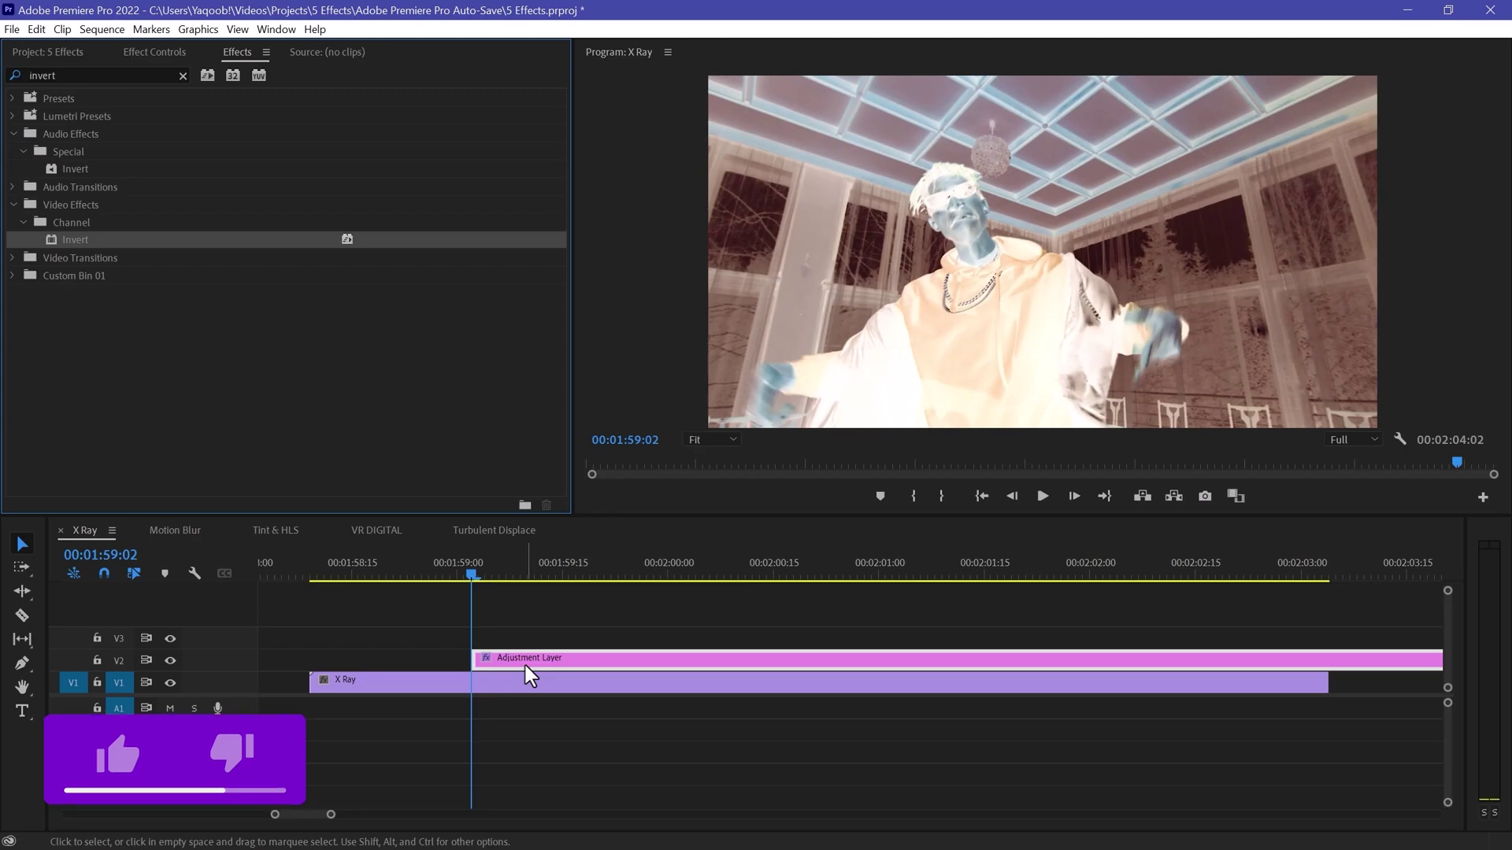
scroll(509, 650, "up", 2)
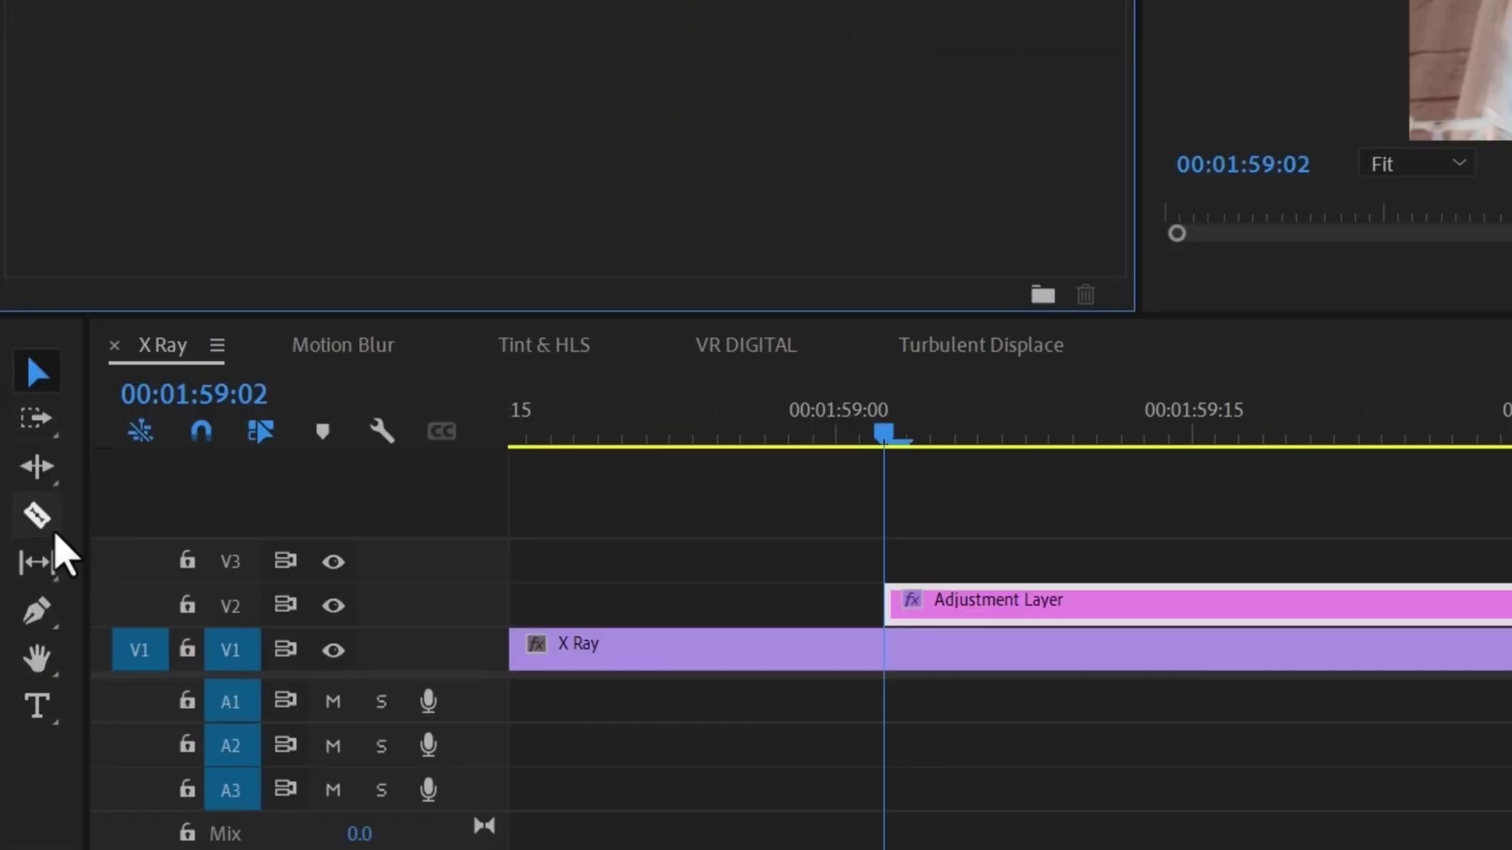
Step: Cut the V2 adjustment layer into short pieces at eight points with the Razor tool
left_click(22, 616)
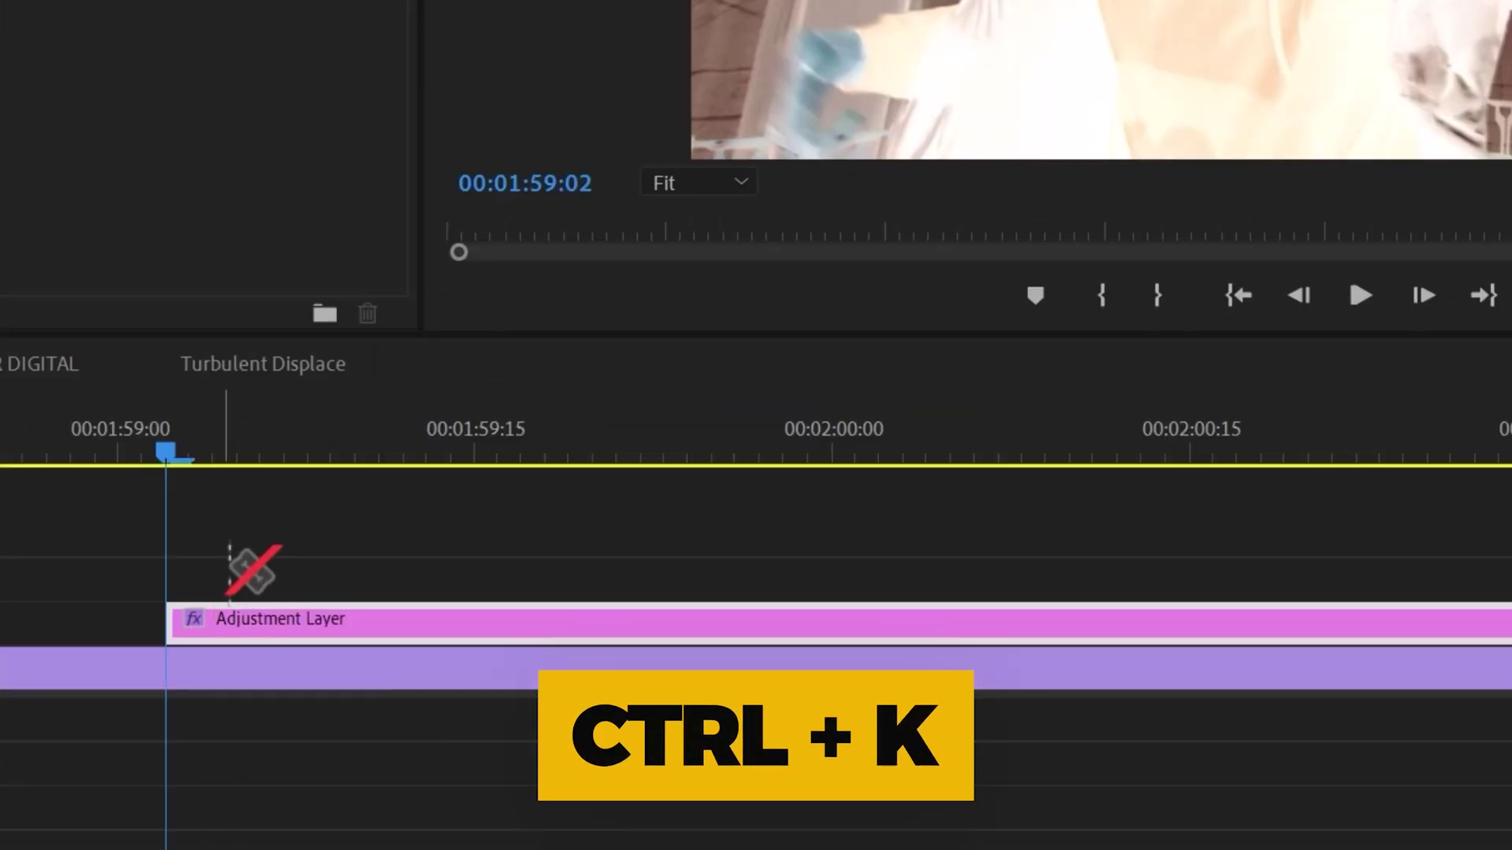
scroll(179, 626, "up", 2)
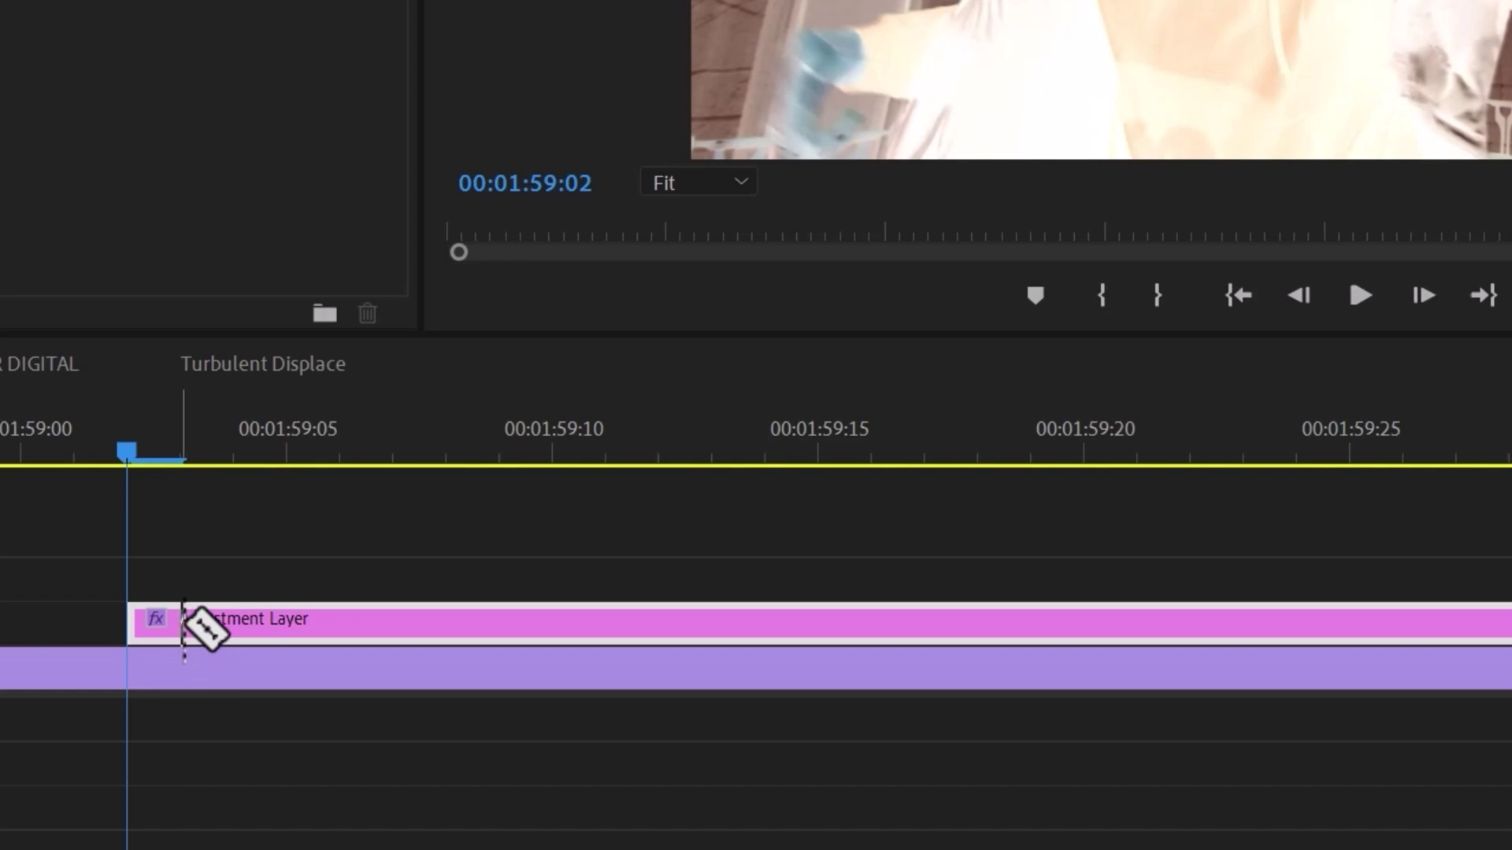
left_click(203, 622)
left_click(256, 622)
left_click(310, 622)
left_click(340, 623)
left_click(393, 622)
left_click(447, 622)
left_click(499, 622)
left_click(553, 622)
key("v")
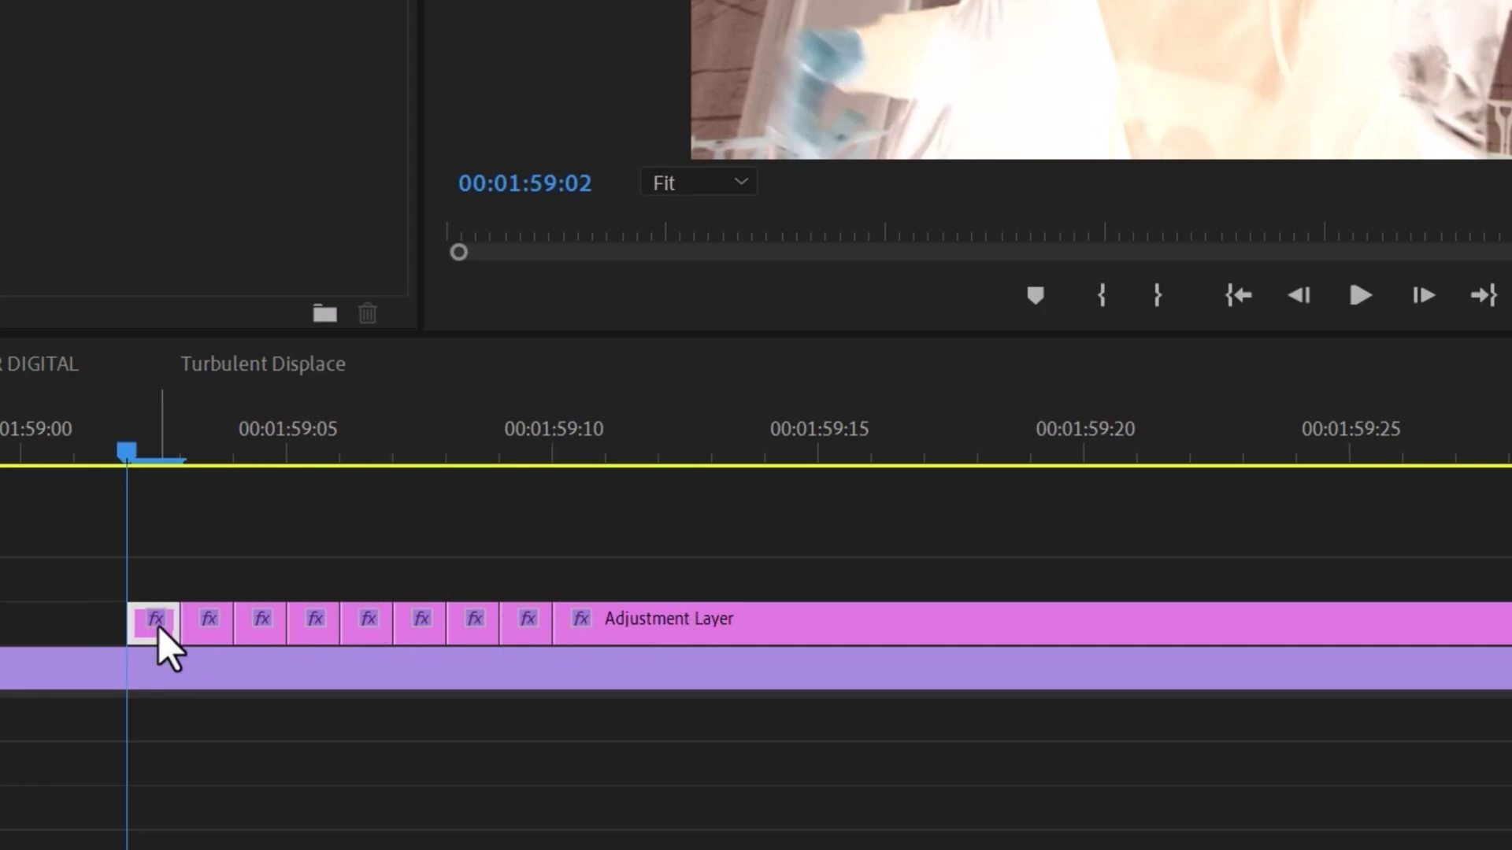
Step: Delete every other short piece so gaps separate the remaining flashes
left_click(206, 630)
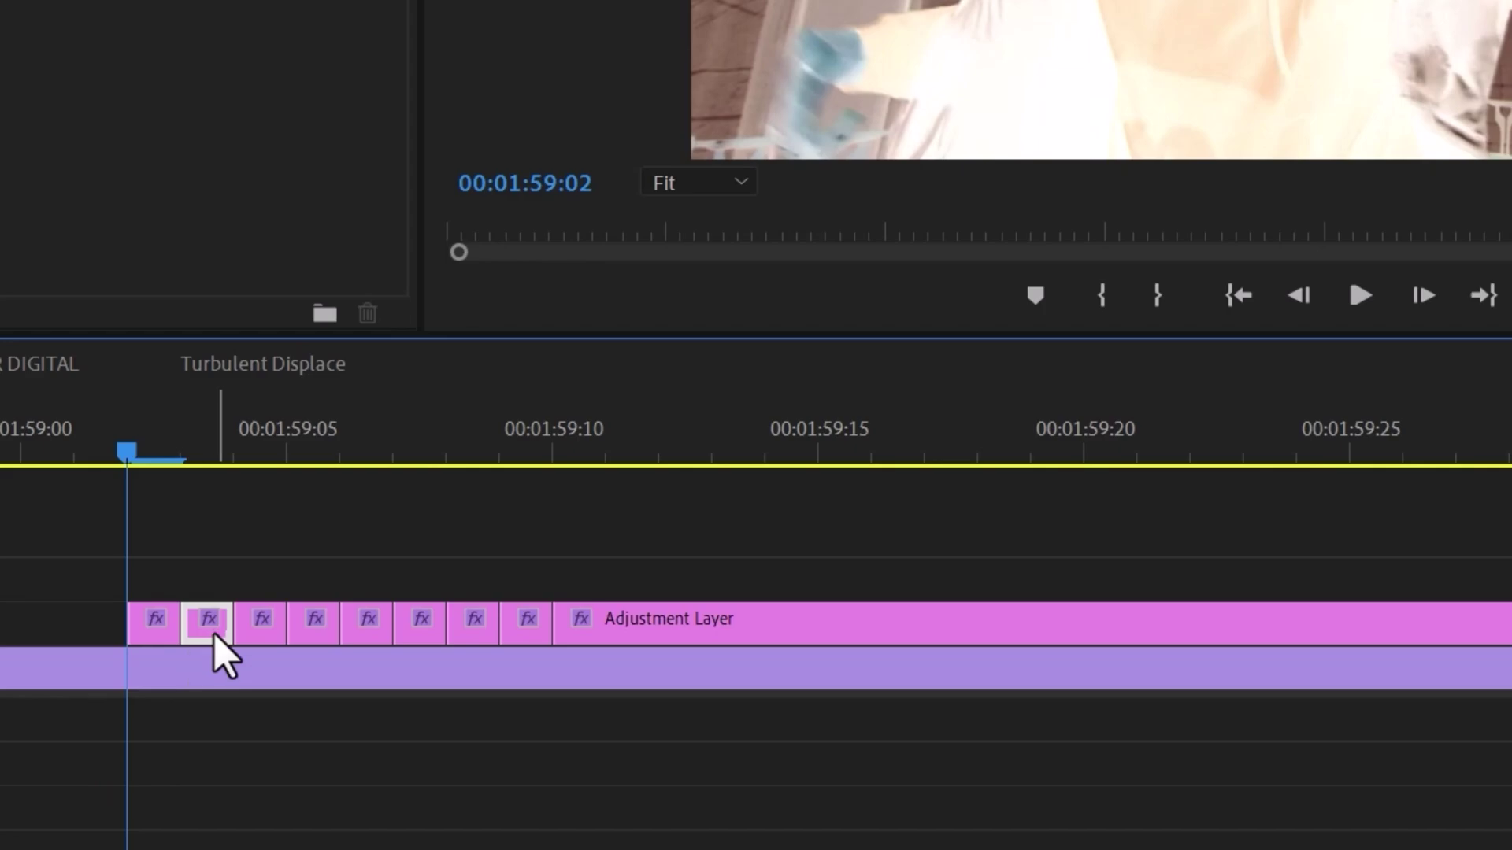
key("Delete")
left_click(318, 630)
key("Delete")
left_click(419, 623)
key("Delete")
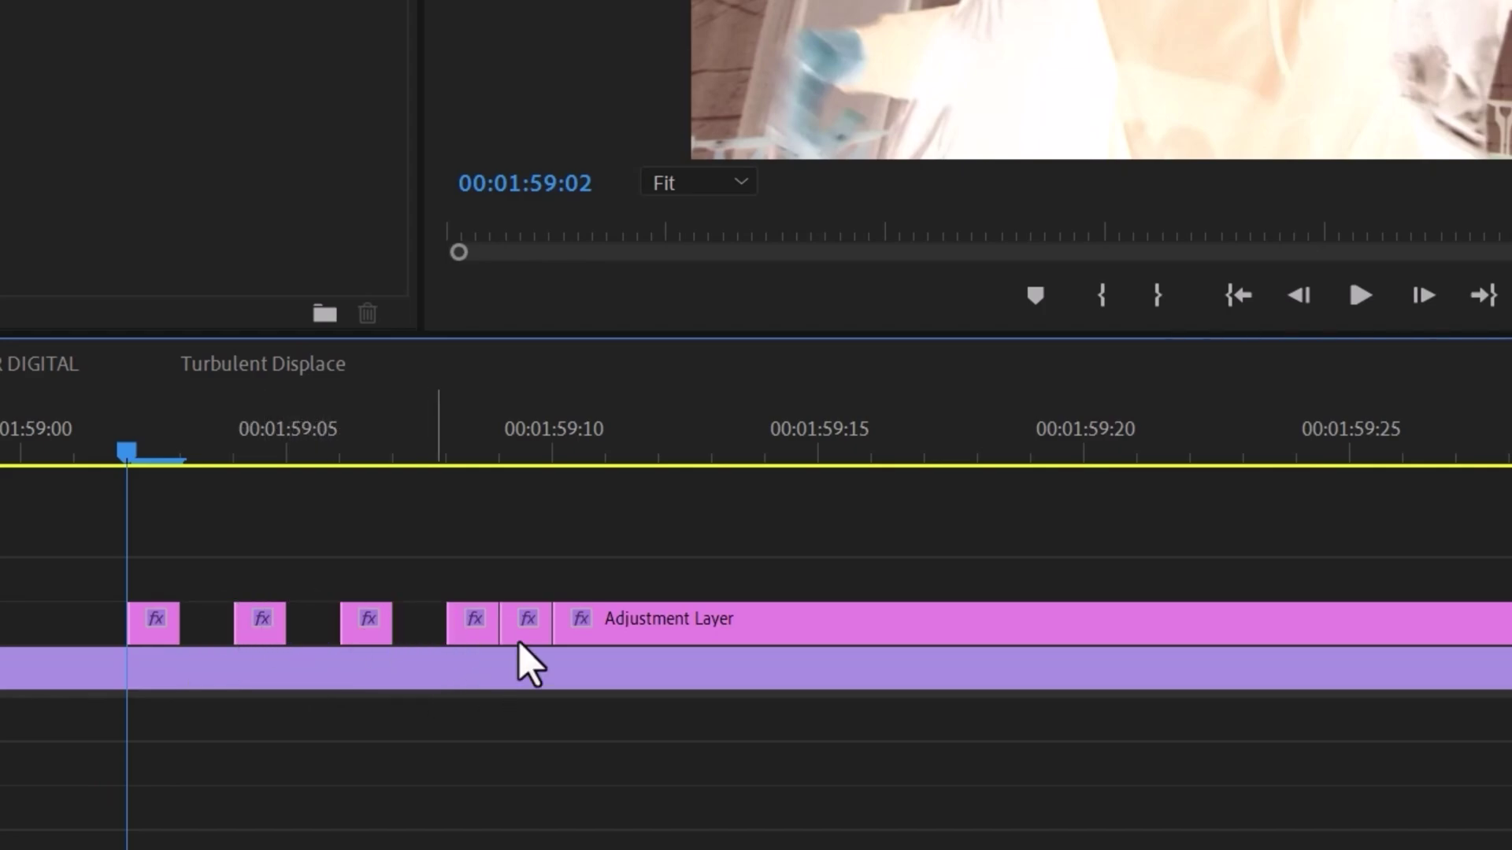
left_click(524, 624)
key("Delete")
Step: Delete the long leftover adjustment layer and zoom the timeline in on the four flashes
key("Left")
key("minus")
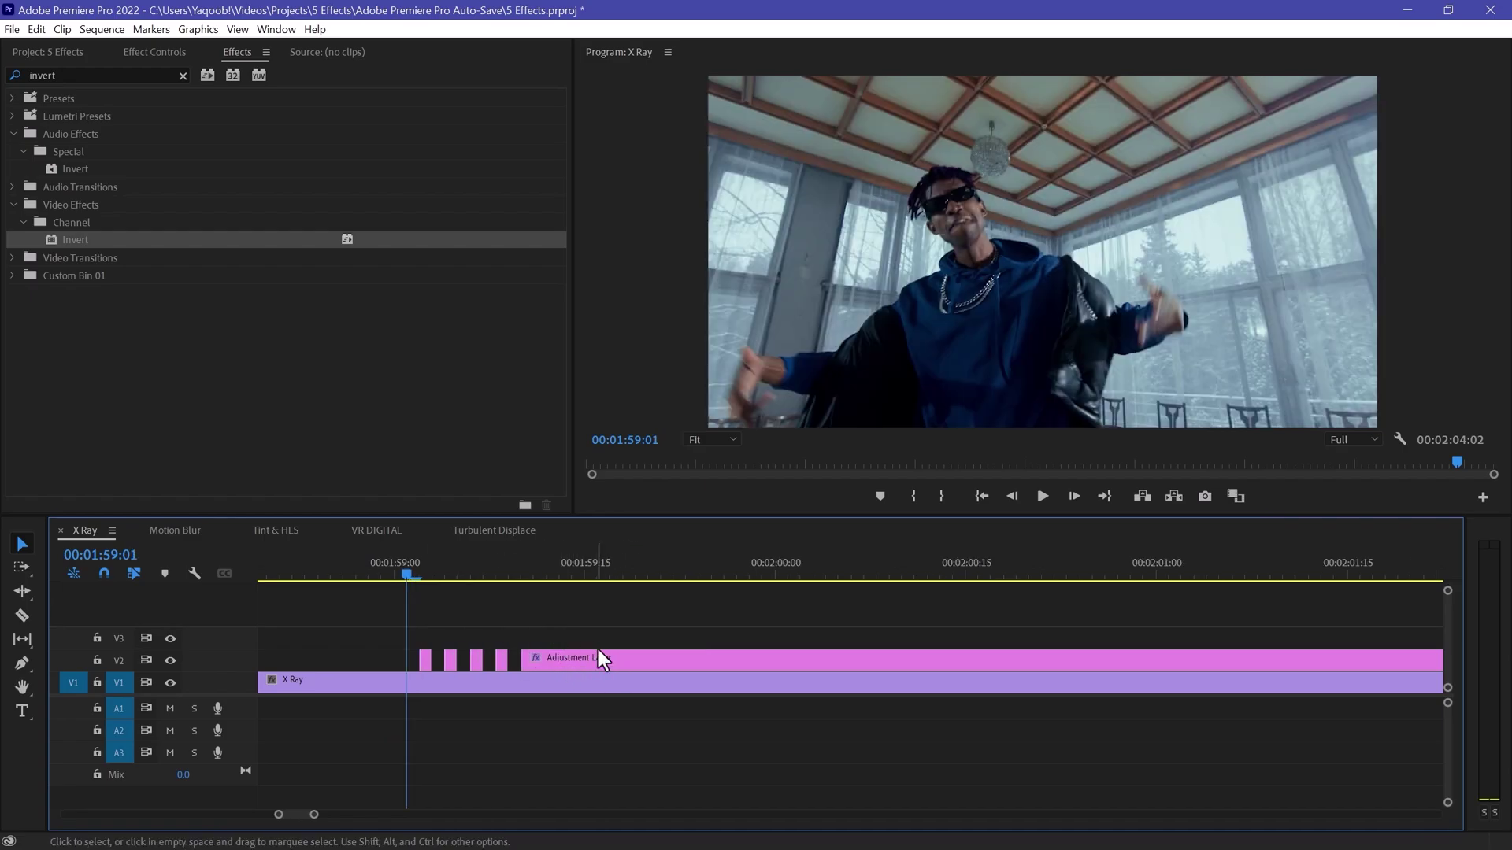
left_click(588, 657)
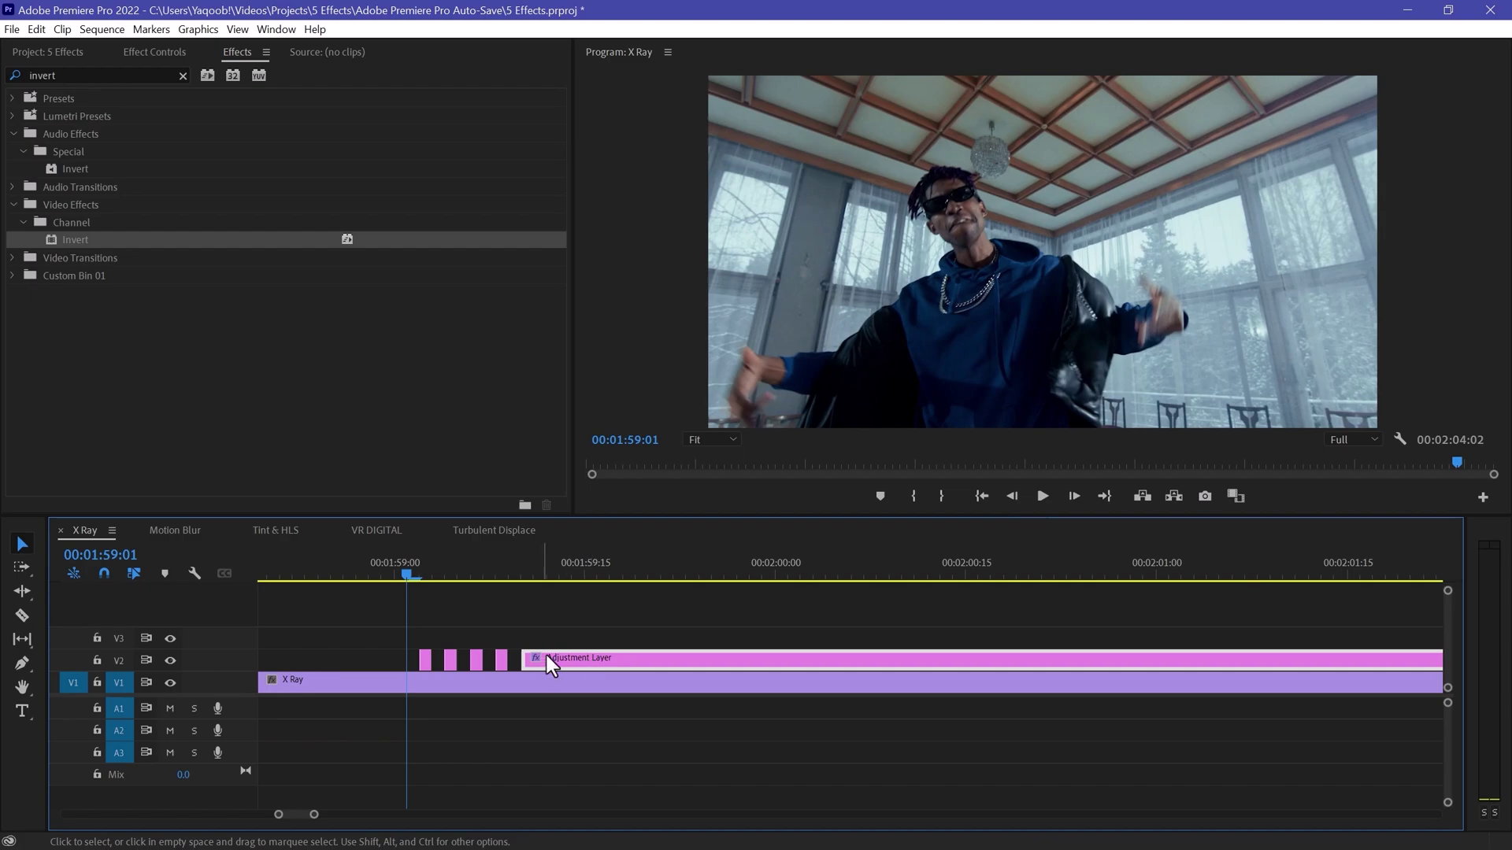
key("Delete")
left_click_drag(407, 563, 370, 562)
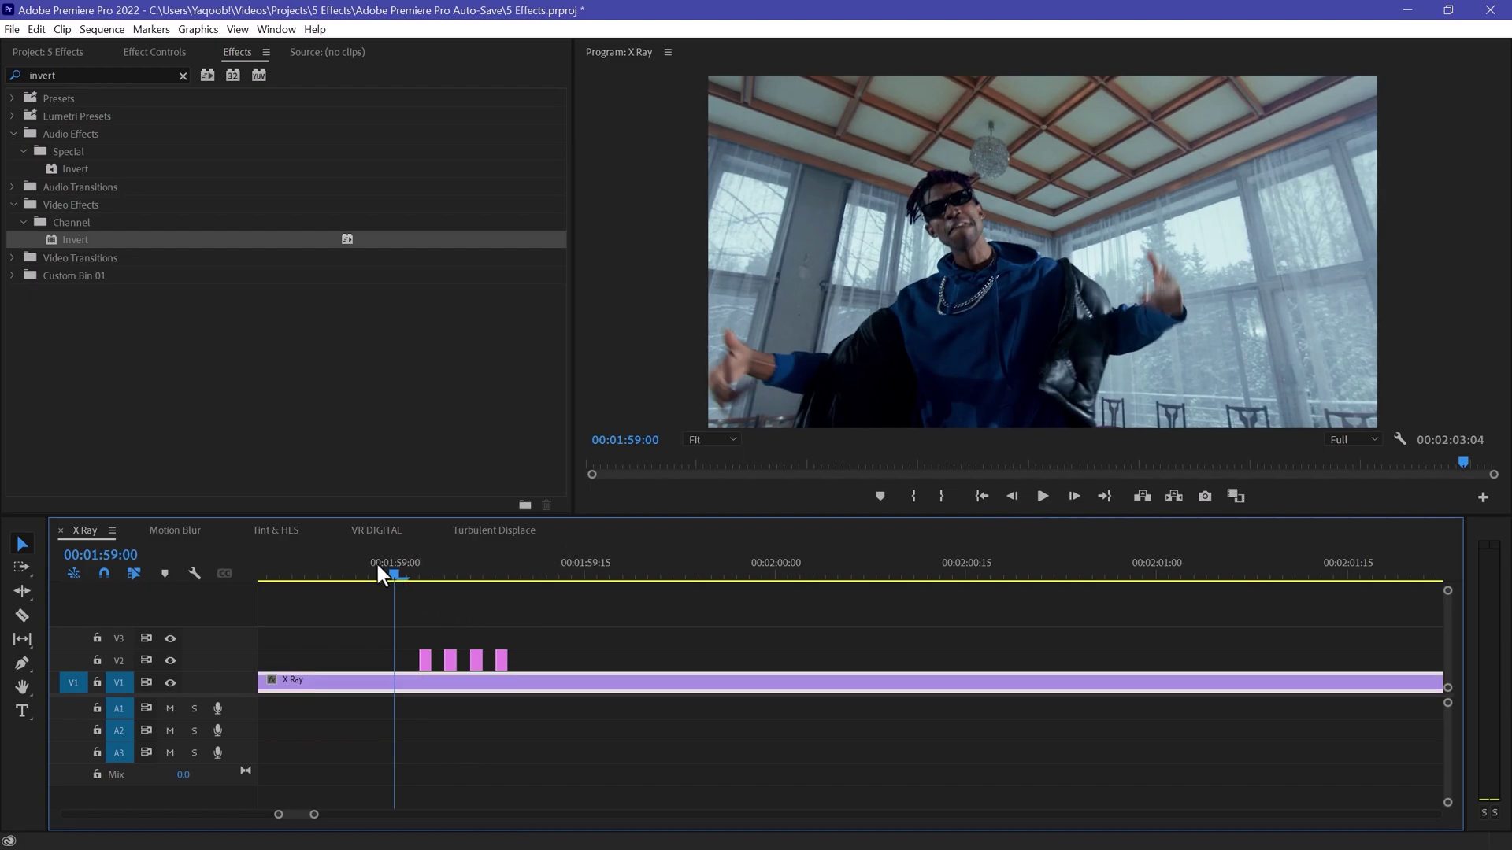
scroll(482, 614, "up", 2)
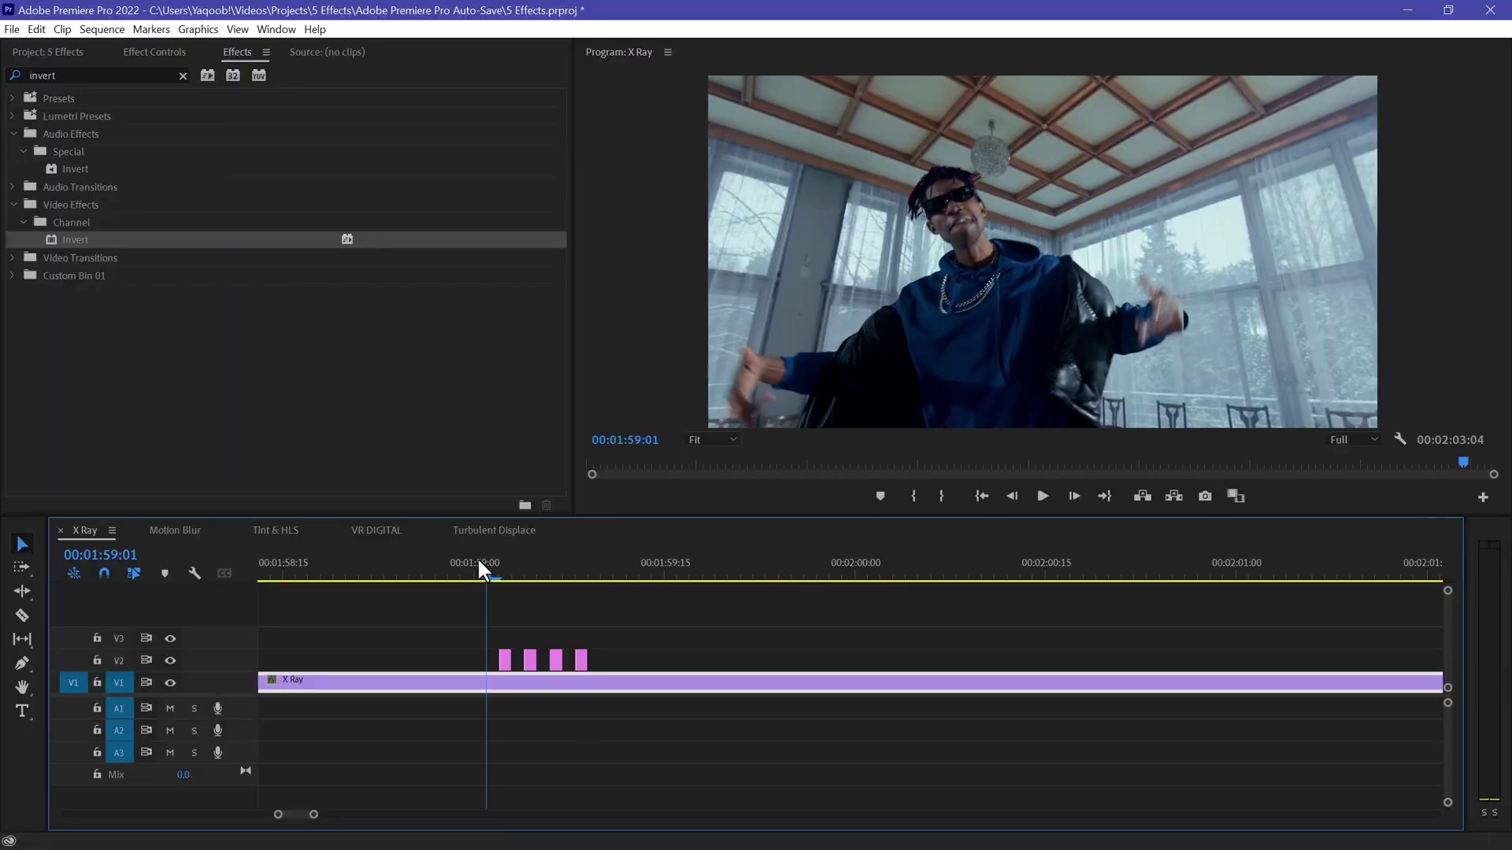
left_click(495, 560)
key("equal")
key("equal")
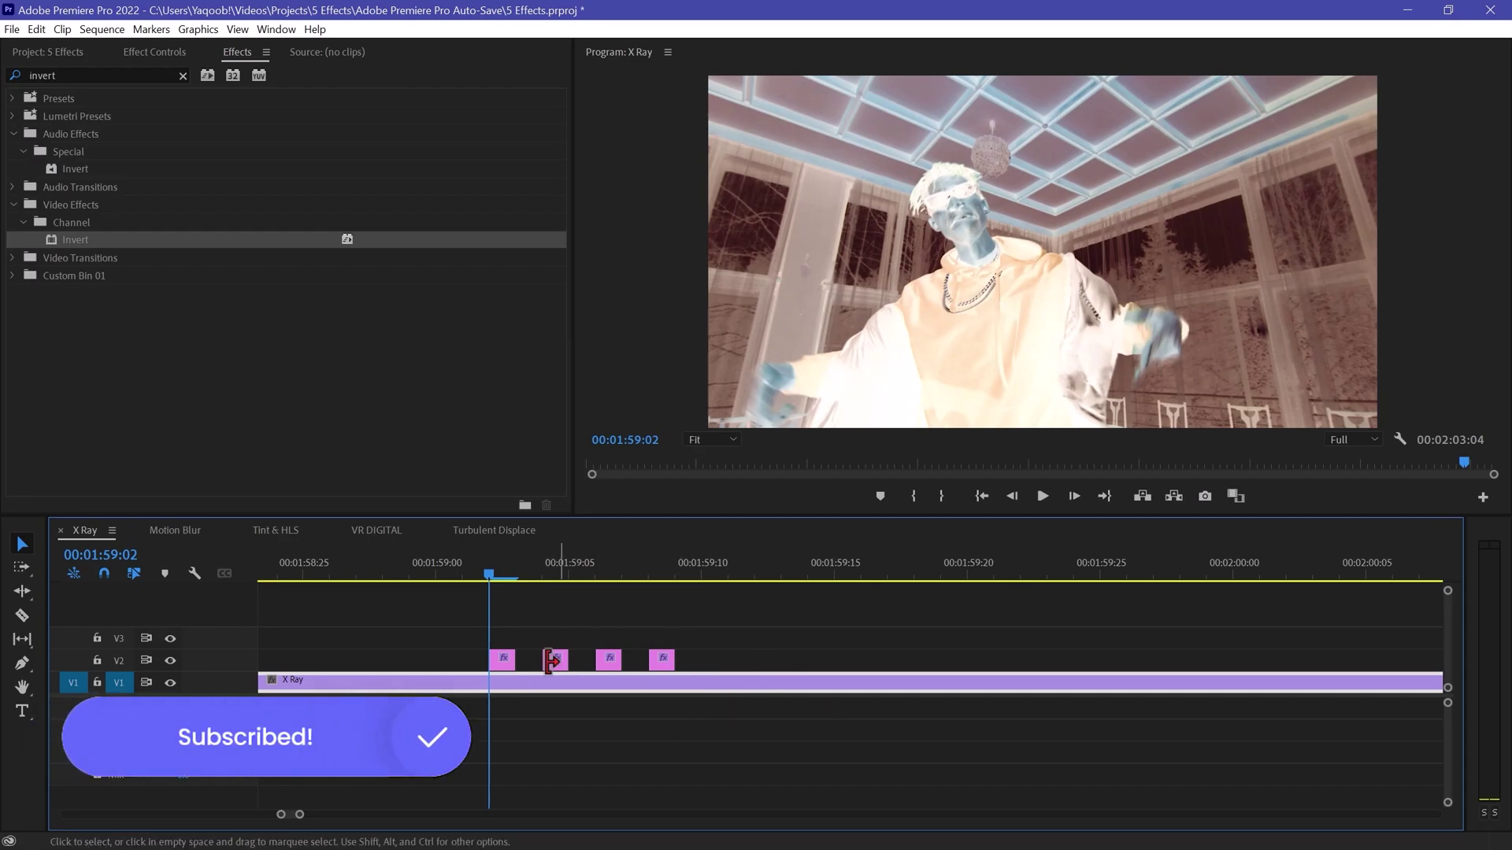
Step: Try the first flash's Invert channel as Red, Green, then Lightness
left_click(502, 659)
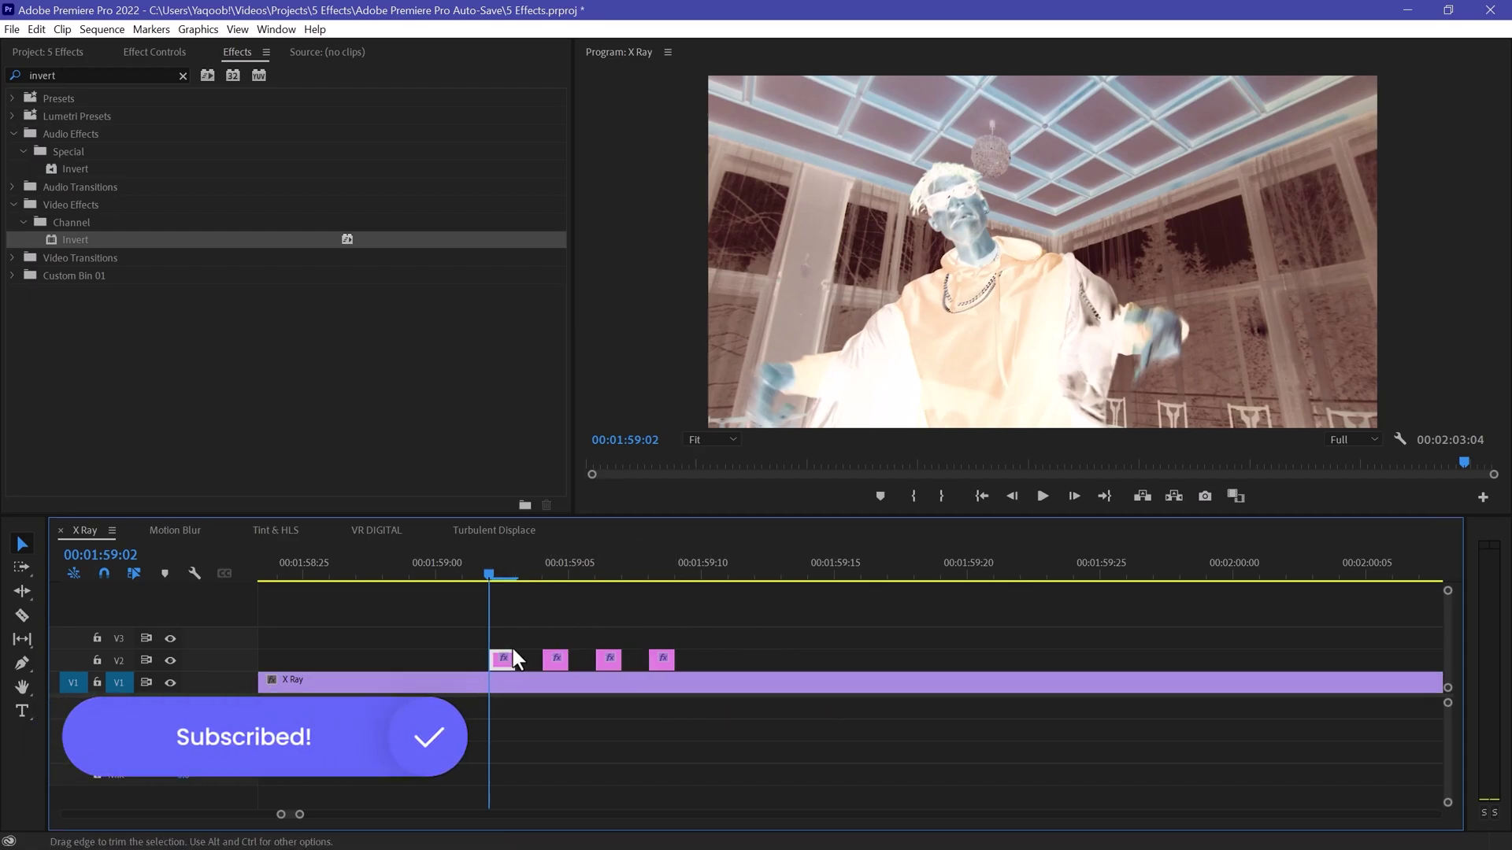
left_click(145, 52)
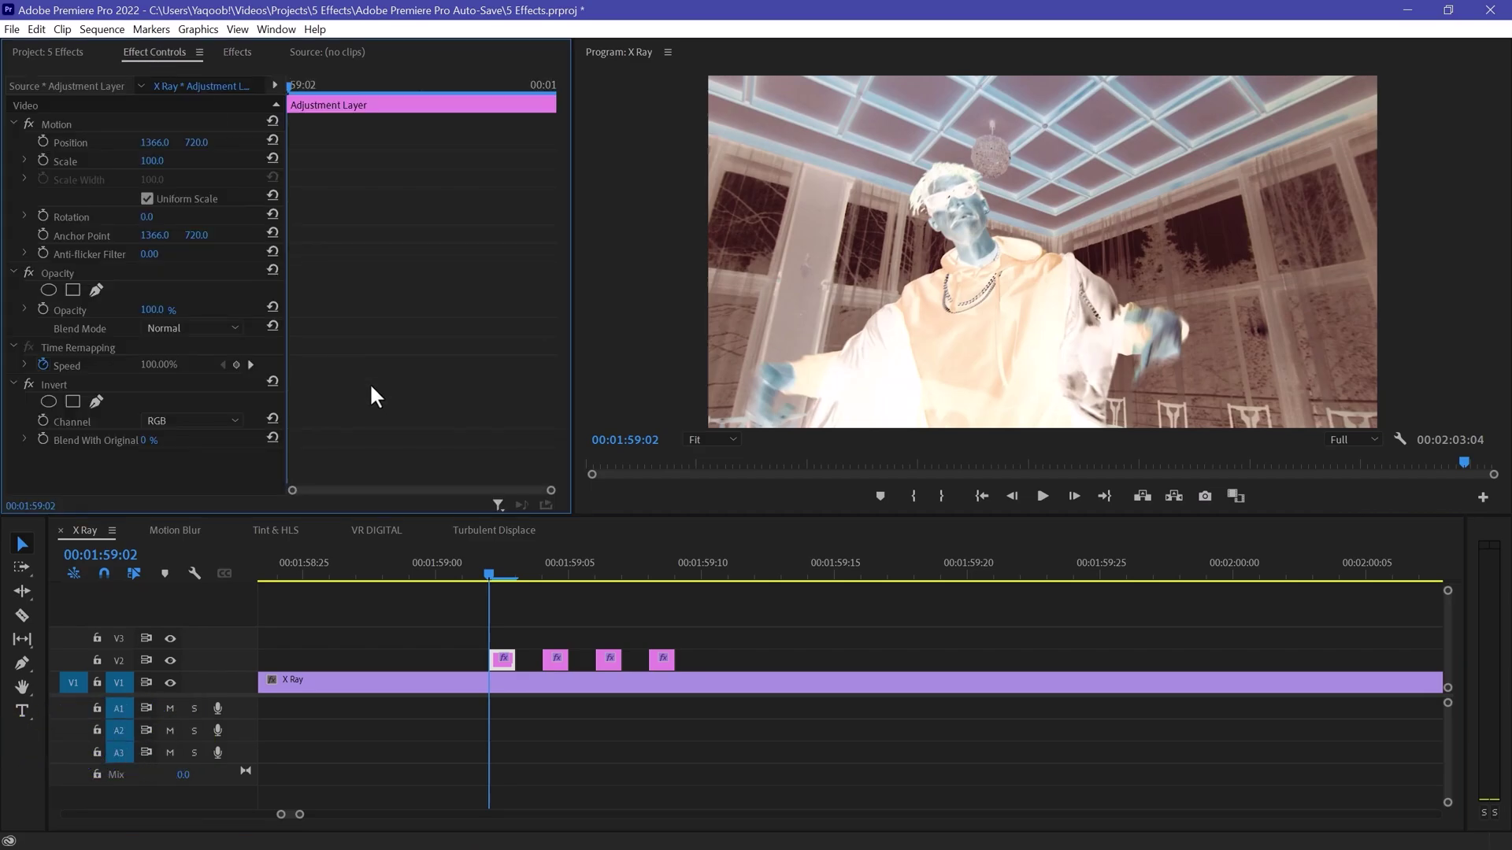
left_click(189, 421)
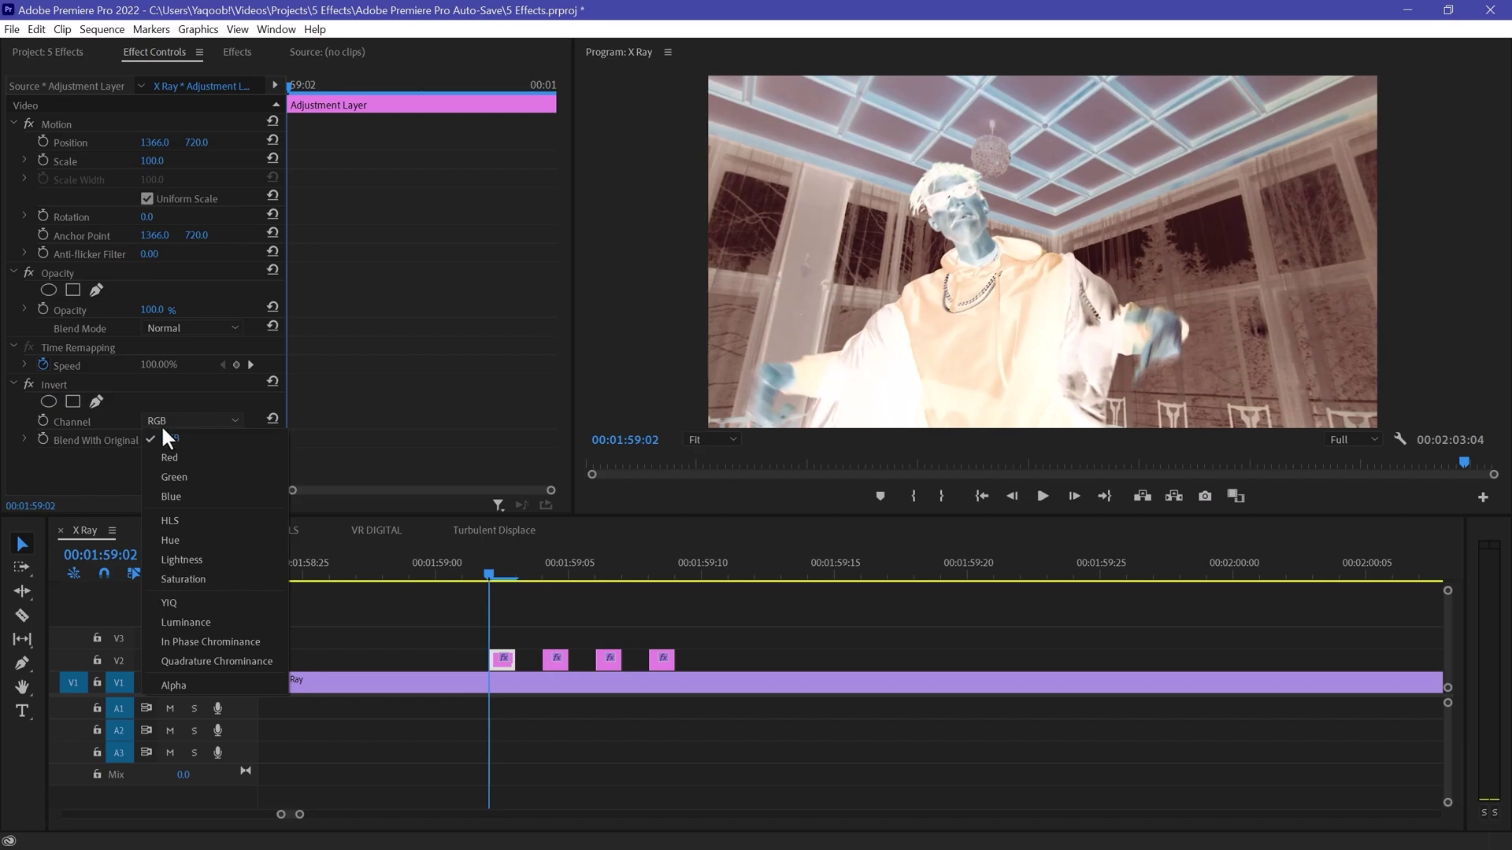
left_click(195, 457)
left_click(189, 421)
left_click(188, 445)
left_click(189, 422)
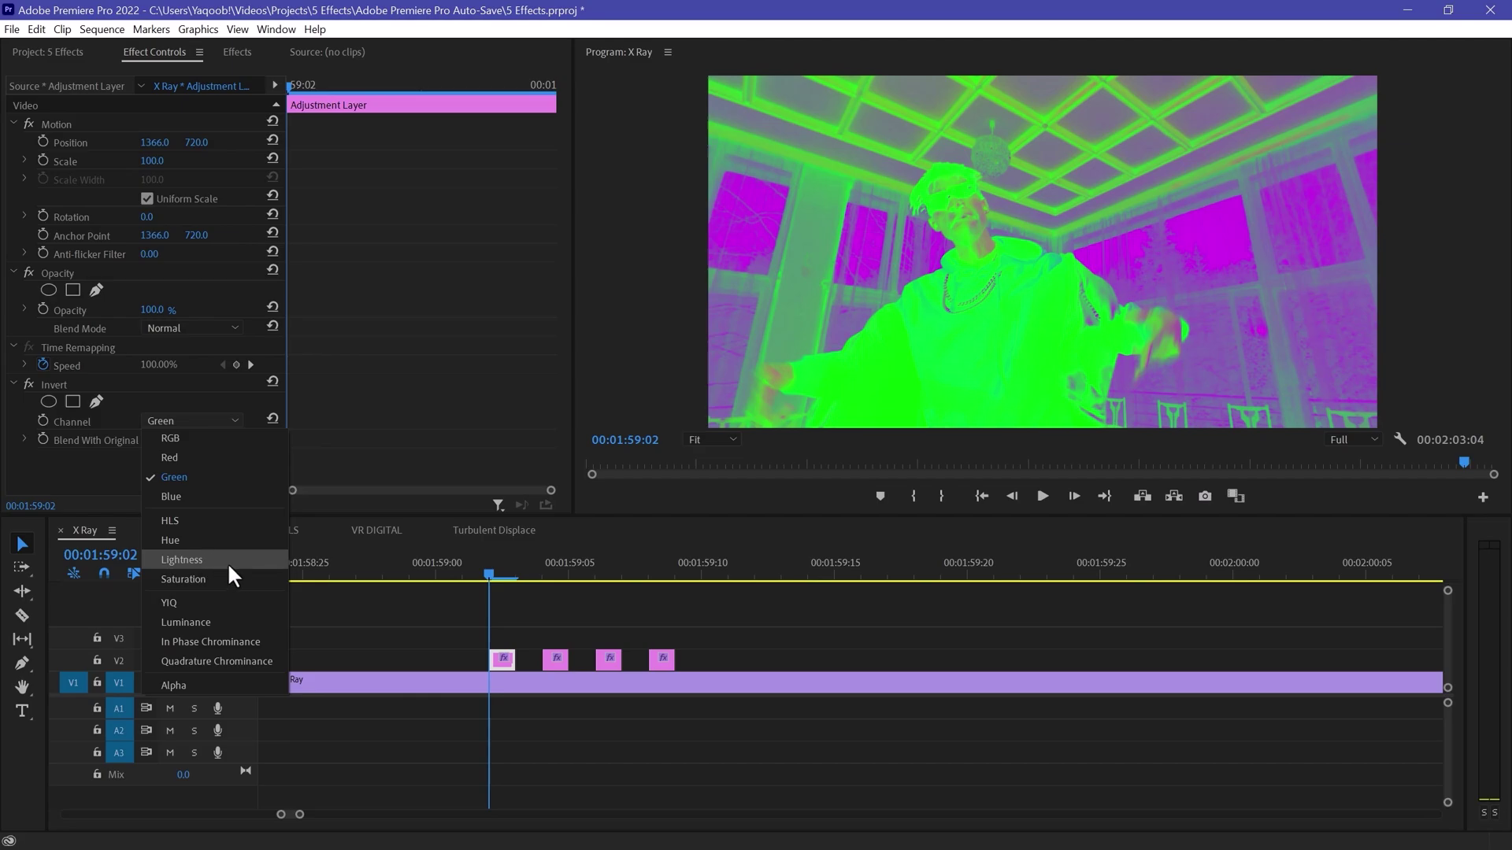
left_click(199, 559)
Step: Set the Invert channel back to RGB and play back the flashes
left_click(206, 422)
left_click(214, 438)
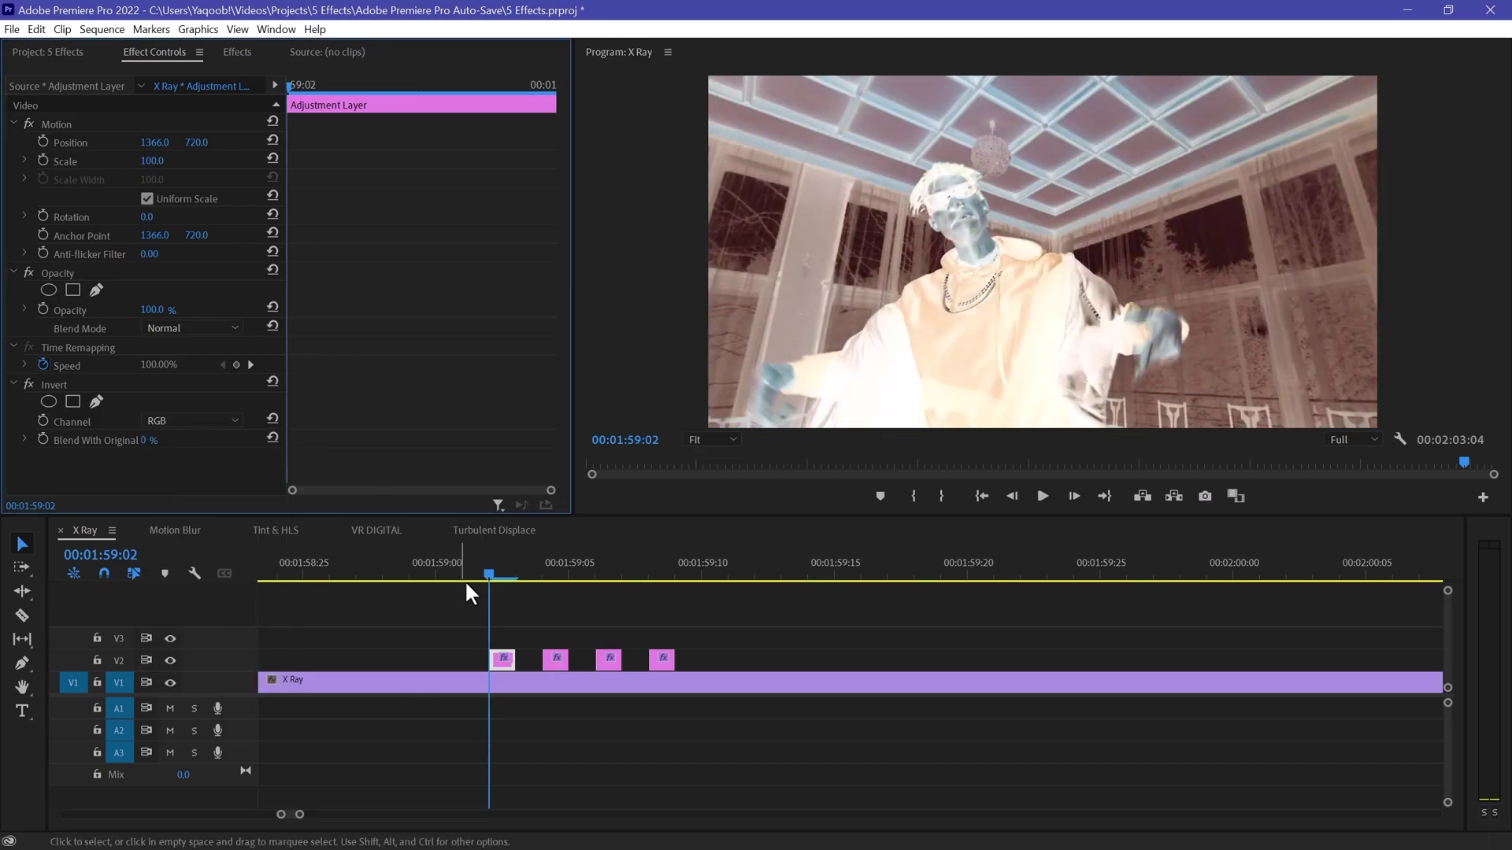
left_click(446, 565)
key("space")
left_click(443, 563)
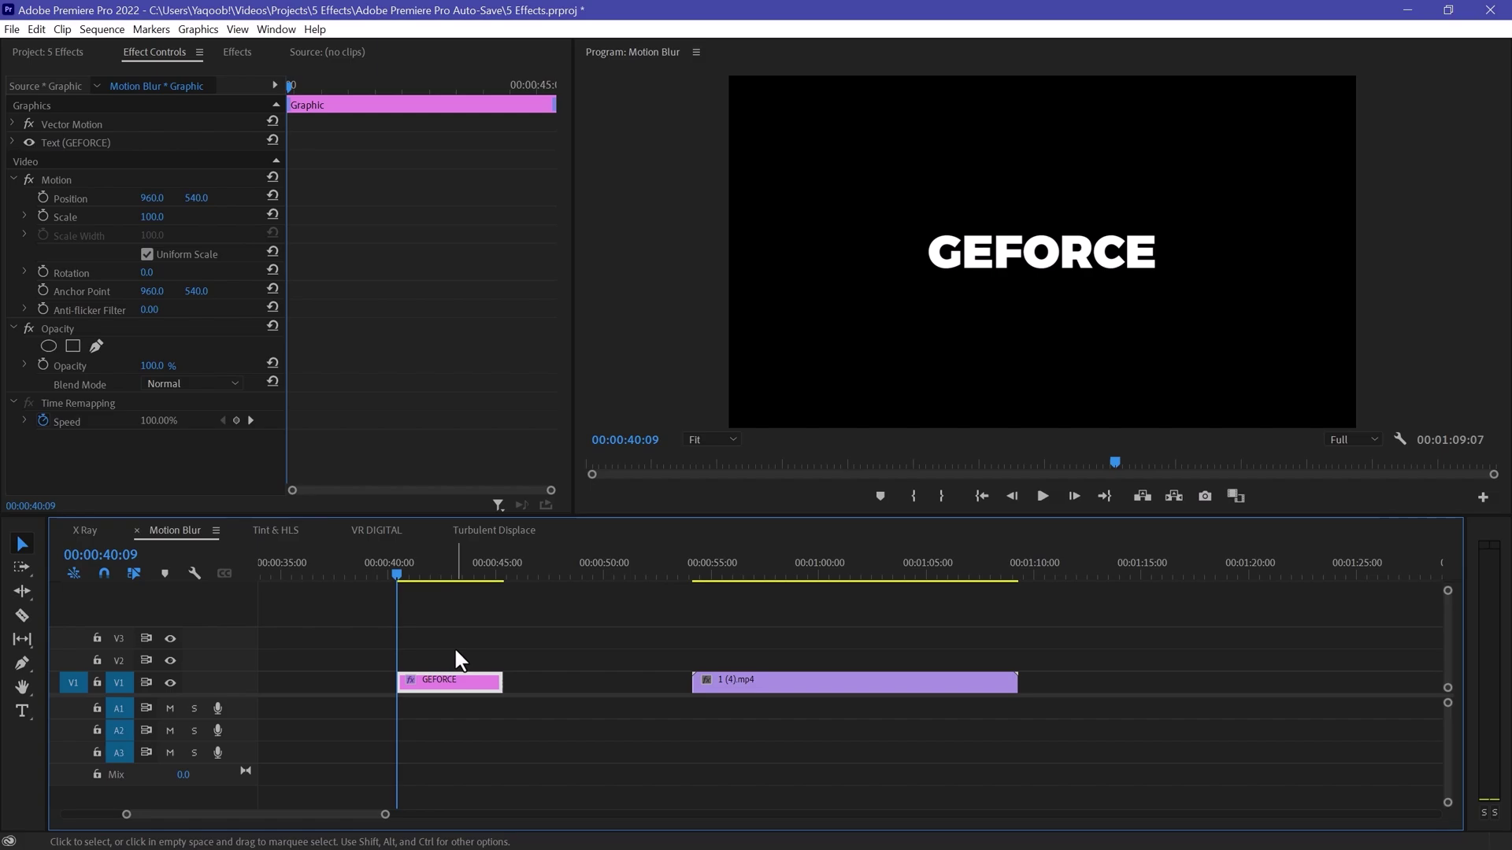
Step: Apply the Distort > Transform effect to the GEFORCE title clip
scroll(470, 636, "up", 2)
scroll(504, 630, "up", 1)
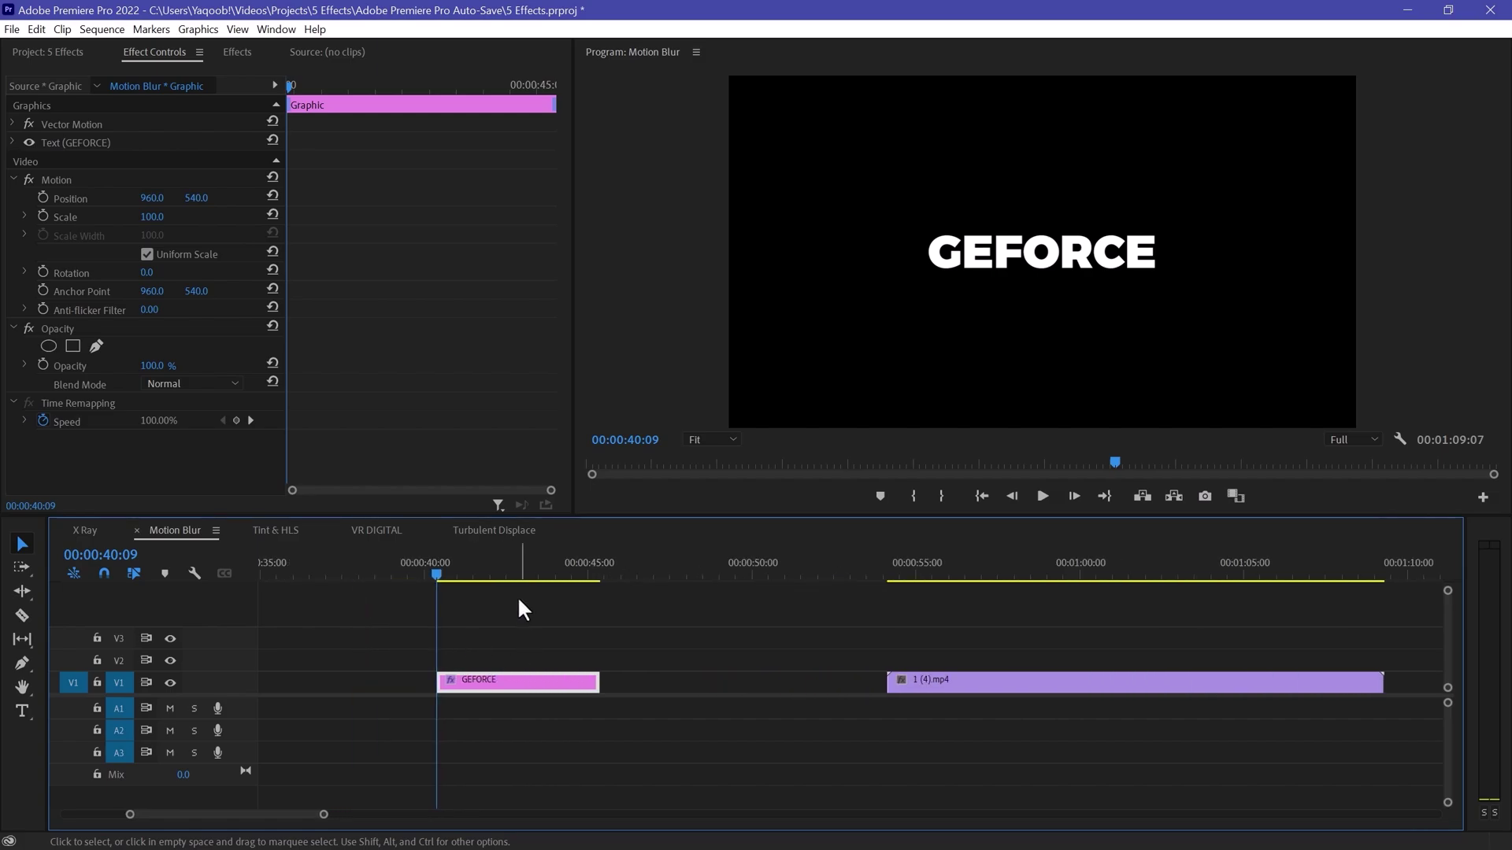
left_click(246, 53)
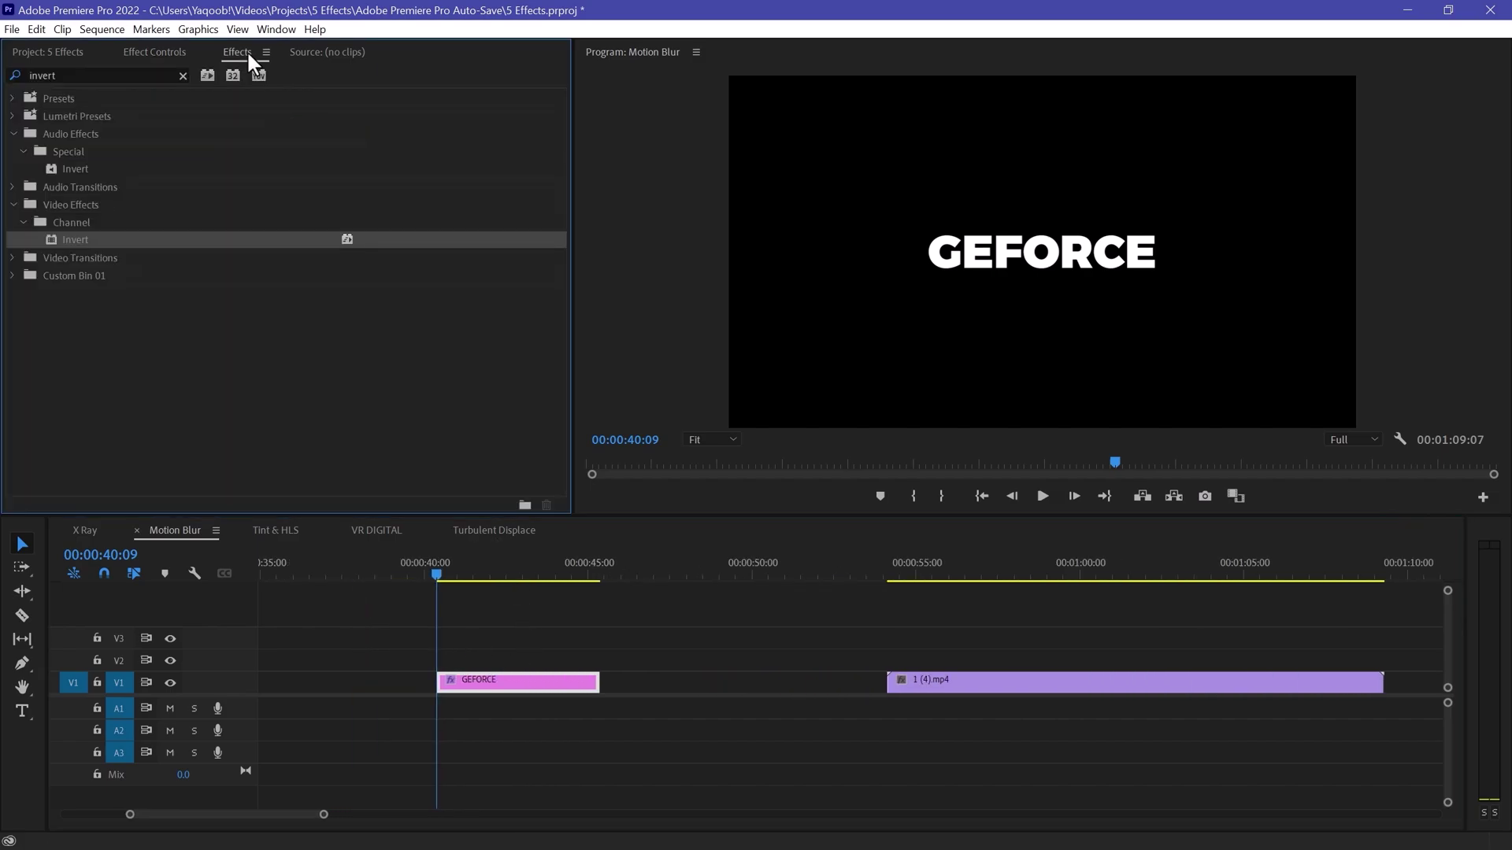
left_click(183, 75)
type("transform")
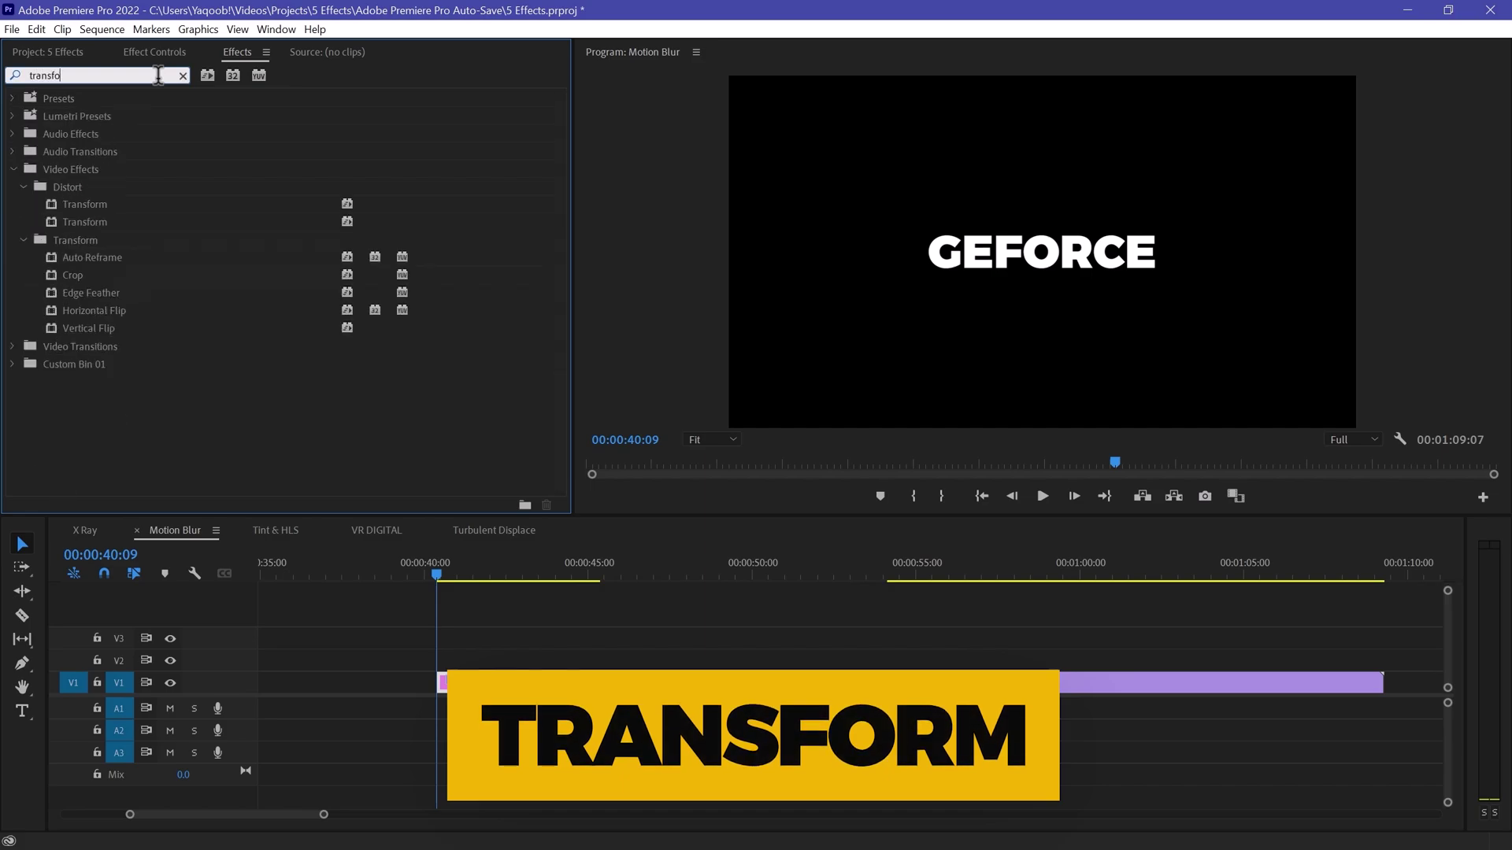
left_click(88, 204)
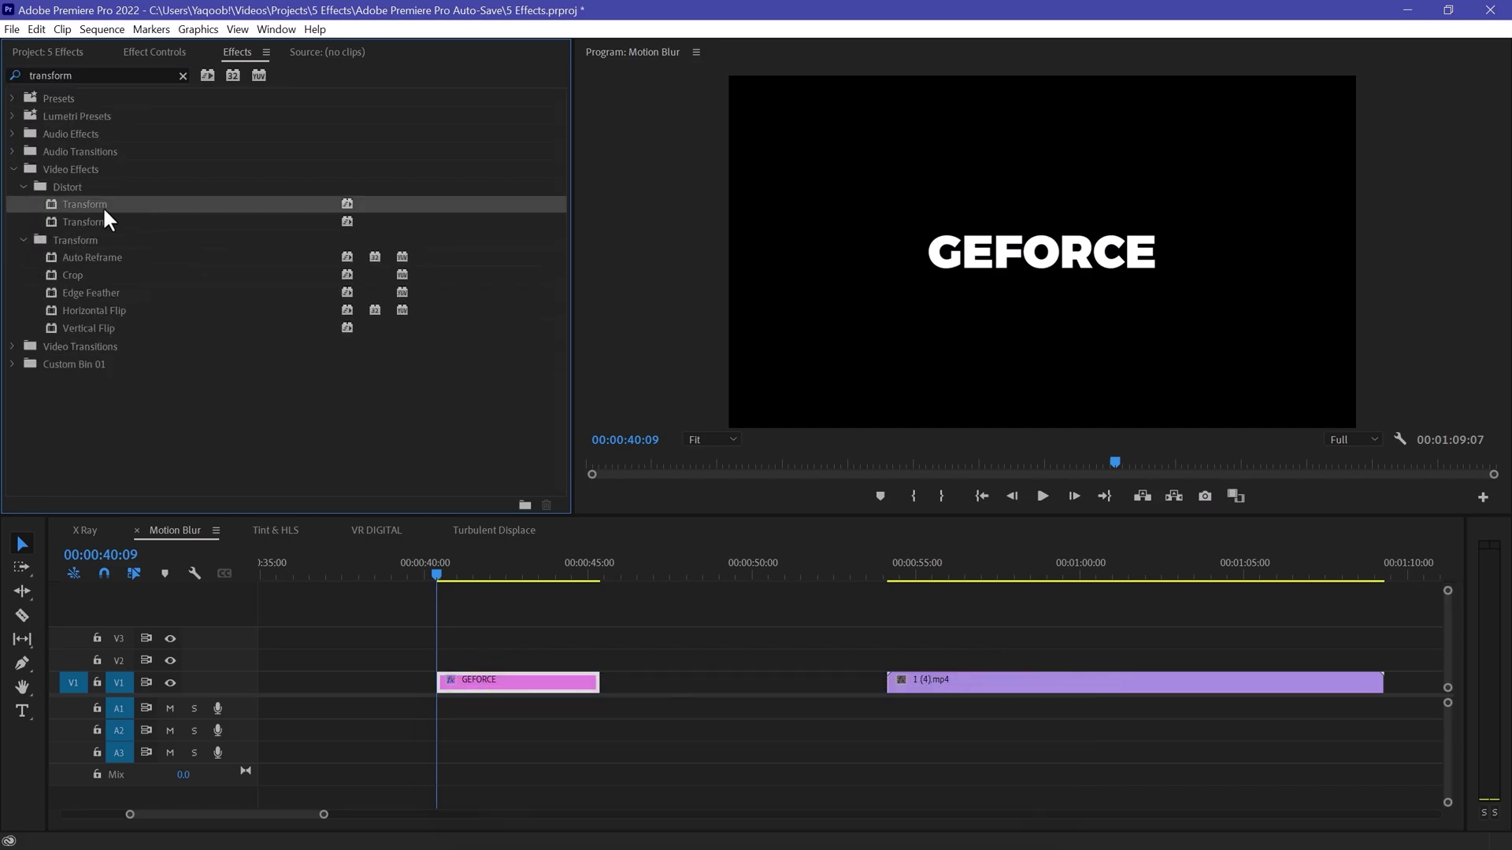
left_click_drag(94, 203, 548, 682)
Step: Turn on Uniform Scale in the GEFORCE clip's Transform settings
left_click(163, 48)
scroll(441, 284, "down", 2)
scroll(425, 331, "up", 2)
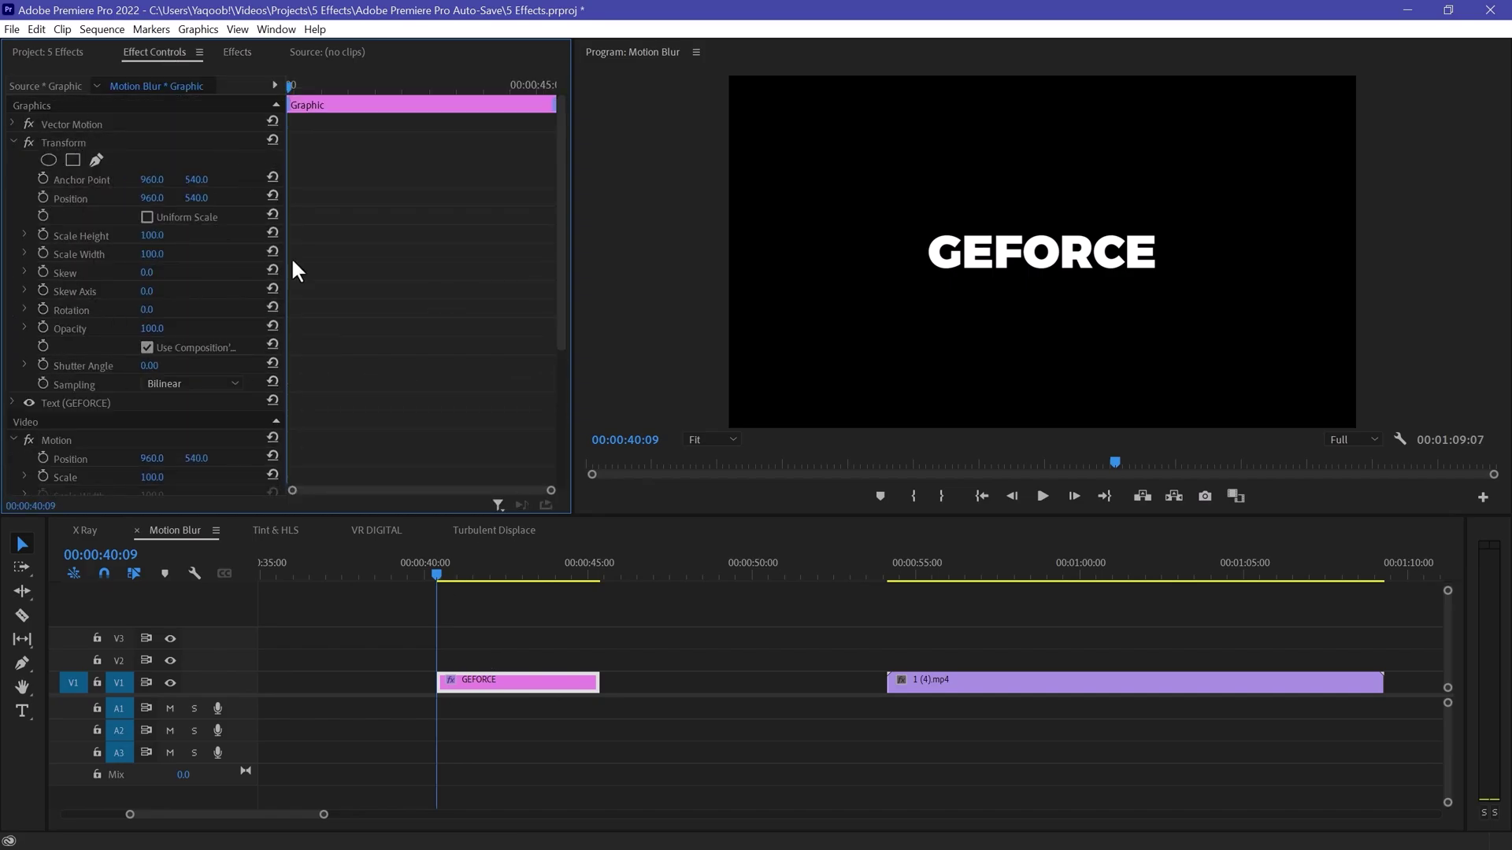
left_click(146, 218)
left_click(967, 236)
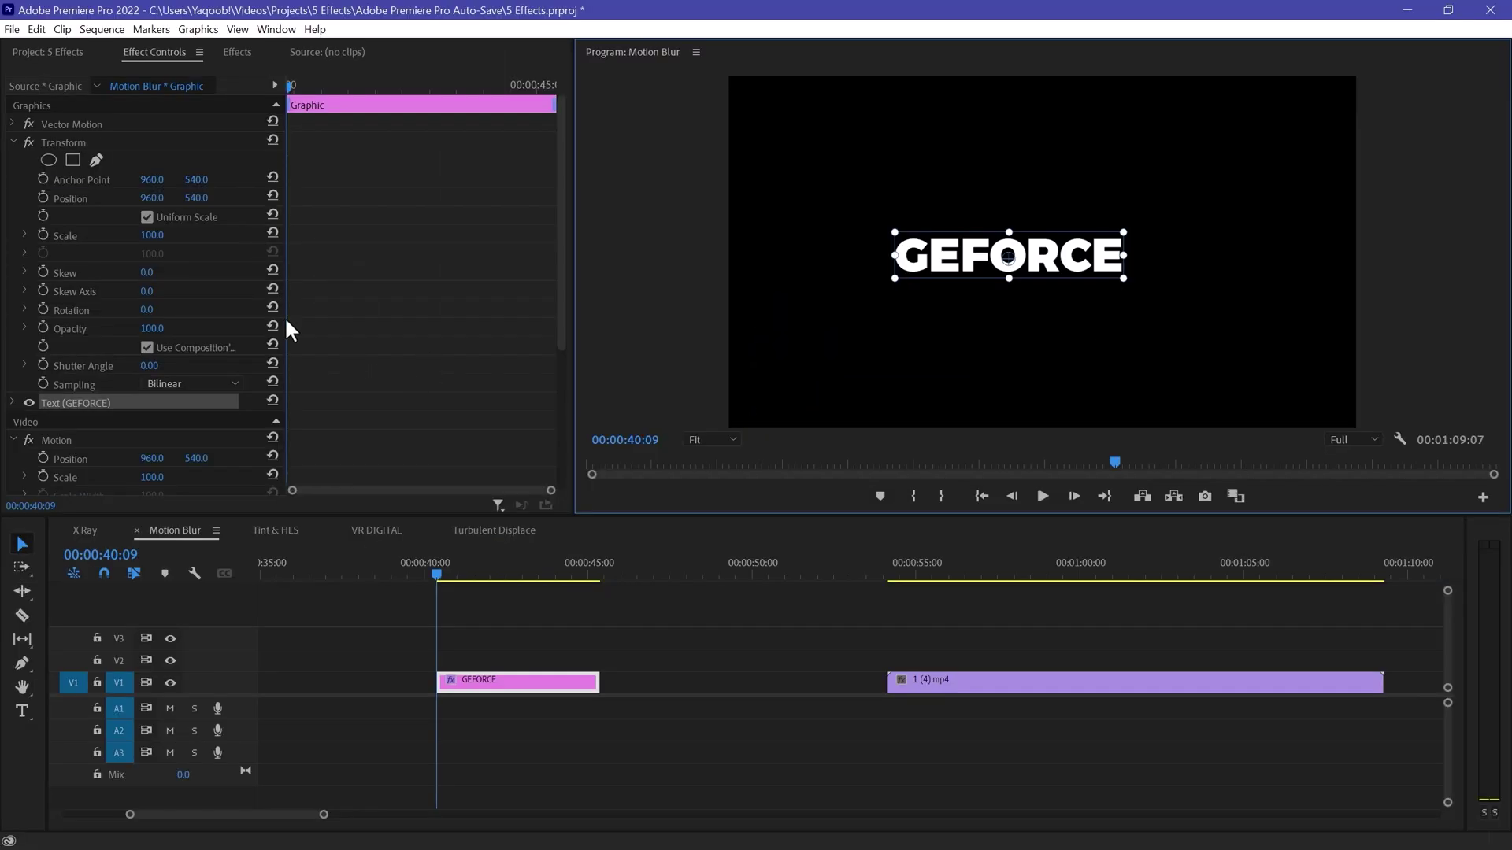
Step: Keyframe Transform Position so GEFORCE starts off-screen left and slides to centre
left_click(43, 196)
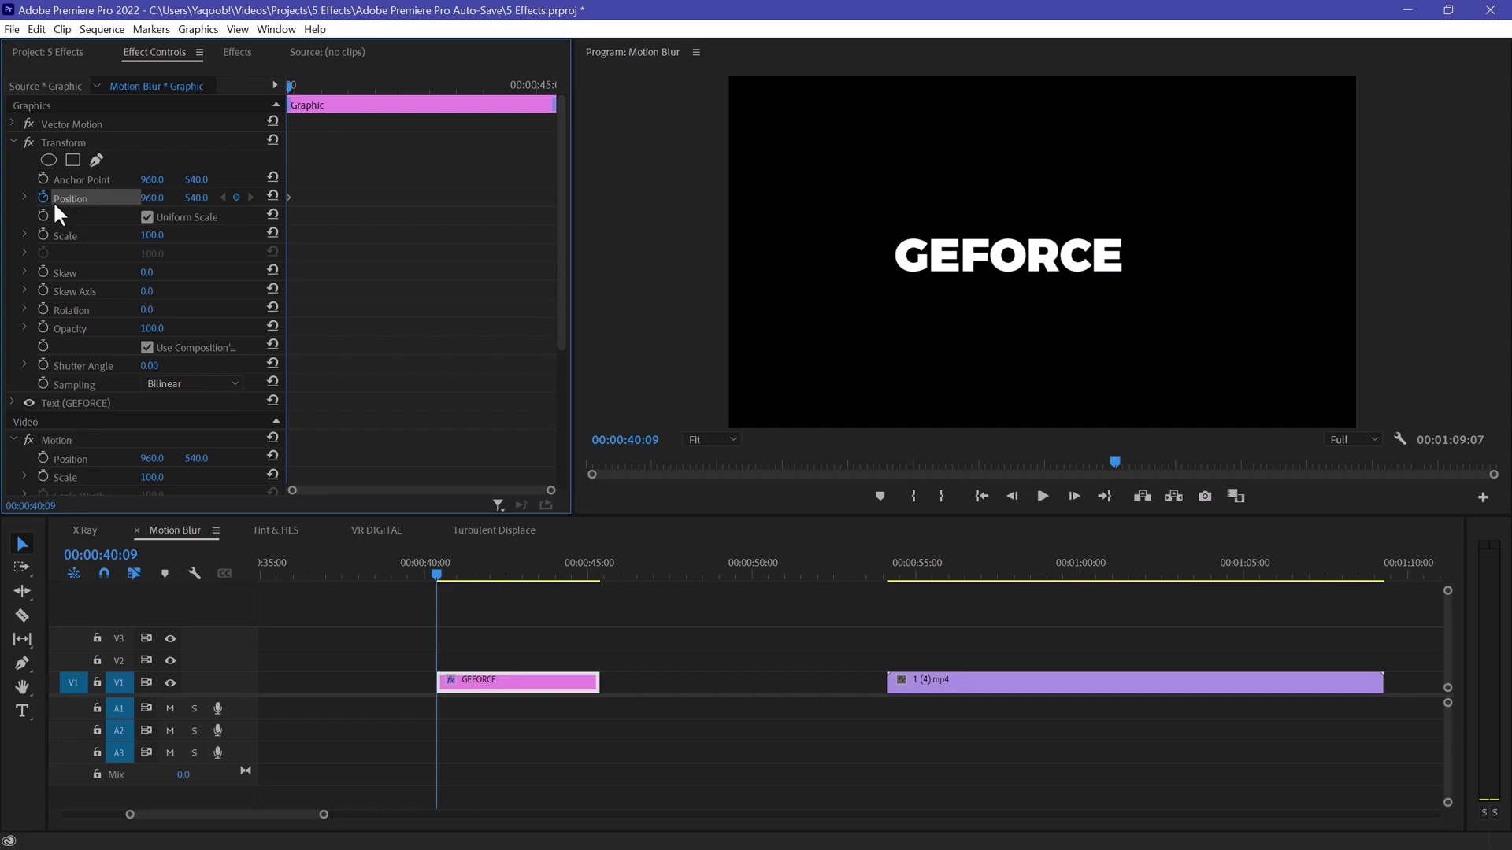
left_click(43, 235)
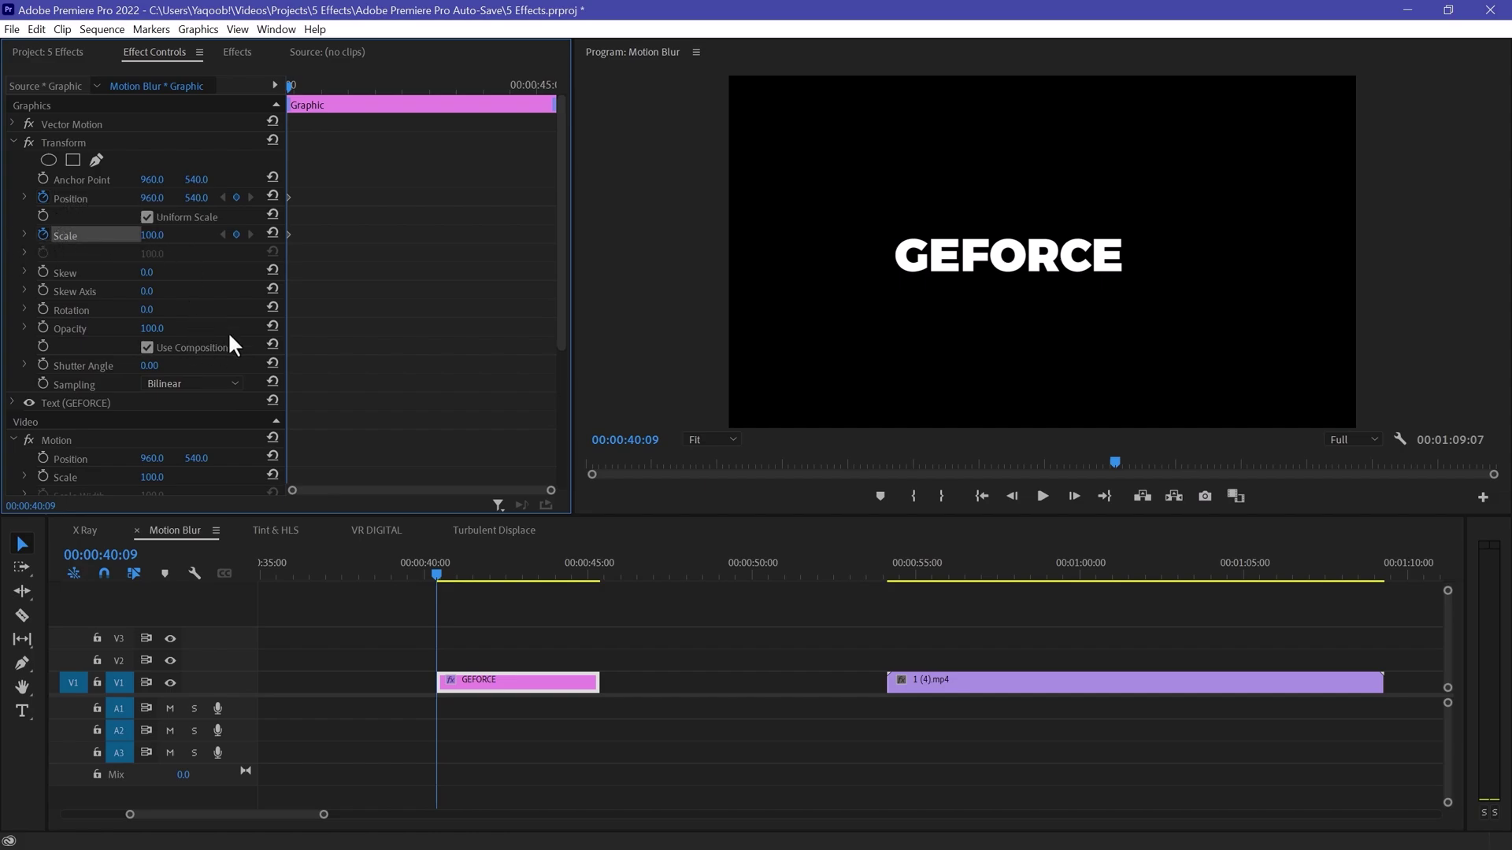
mouse_move(152, 206)
left_mouse_down()
mouse_move(169, 206)
mouse_move(16, 207)
mouse_move(370, 206)
mouse_move(162, 202)
left_mouse_up()
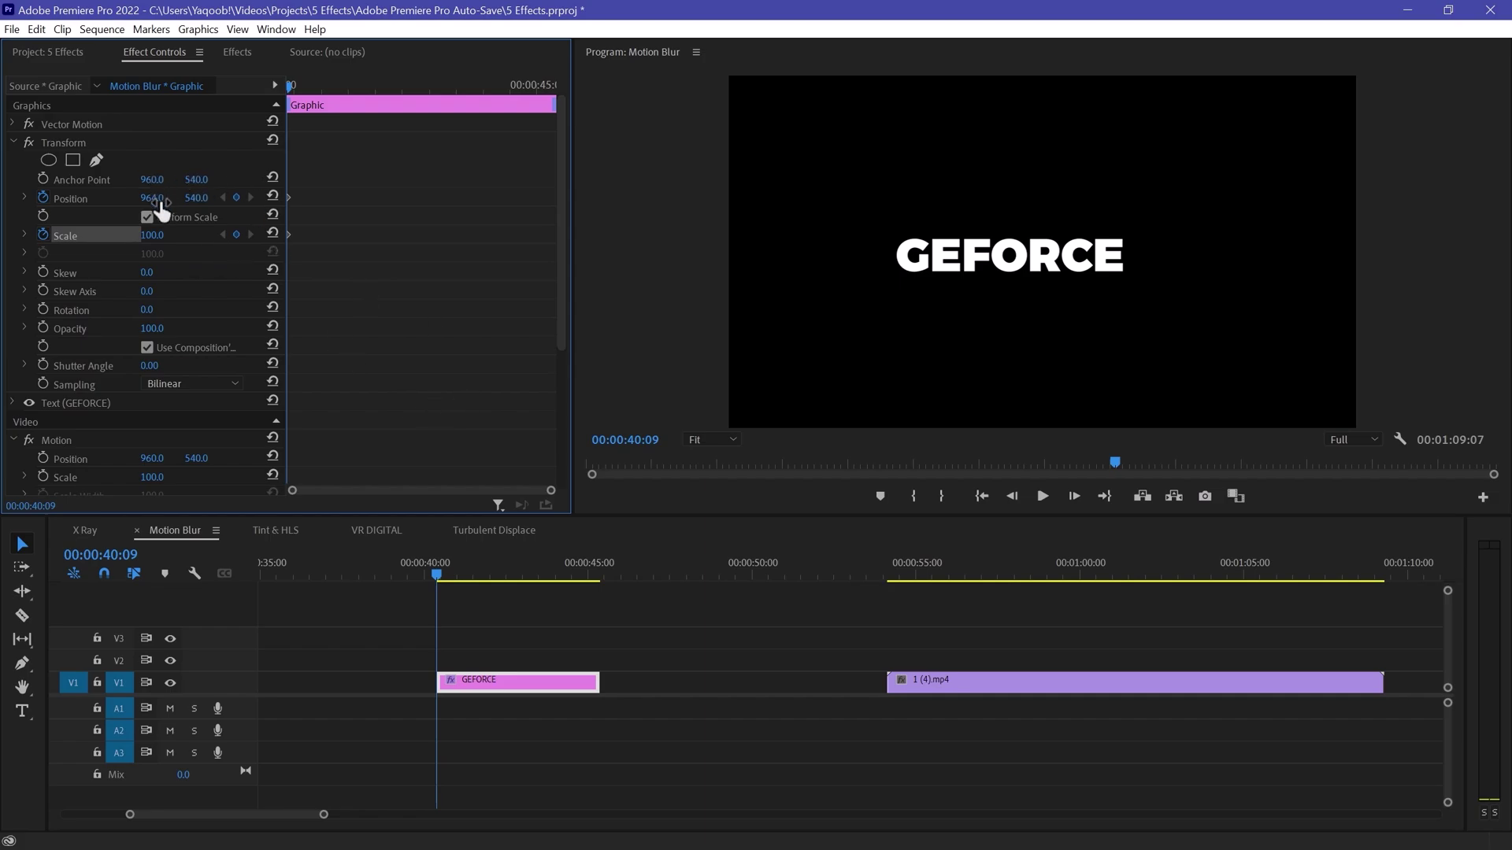
left_click_drag(152, 198, 4, 198)
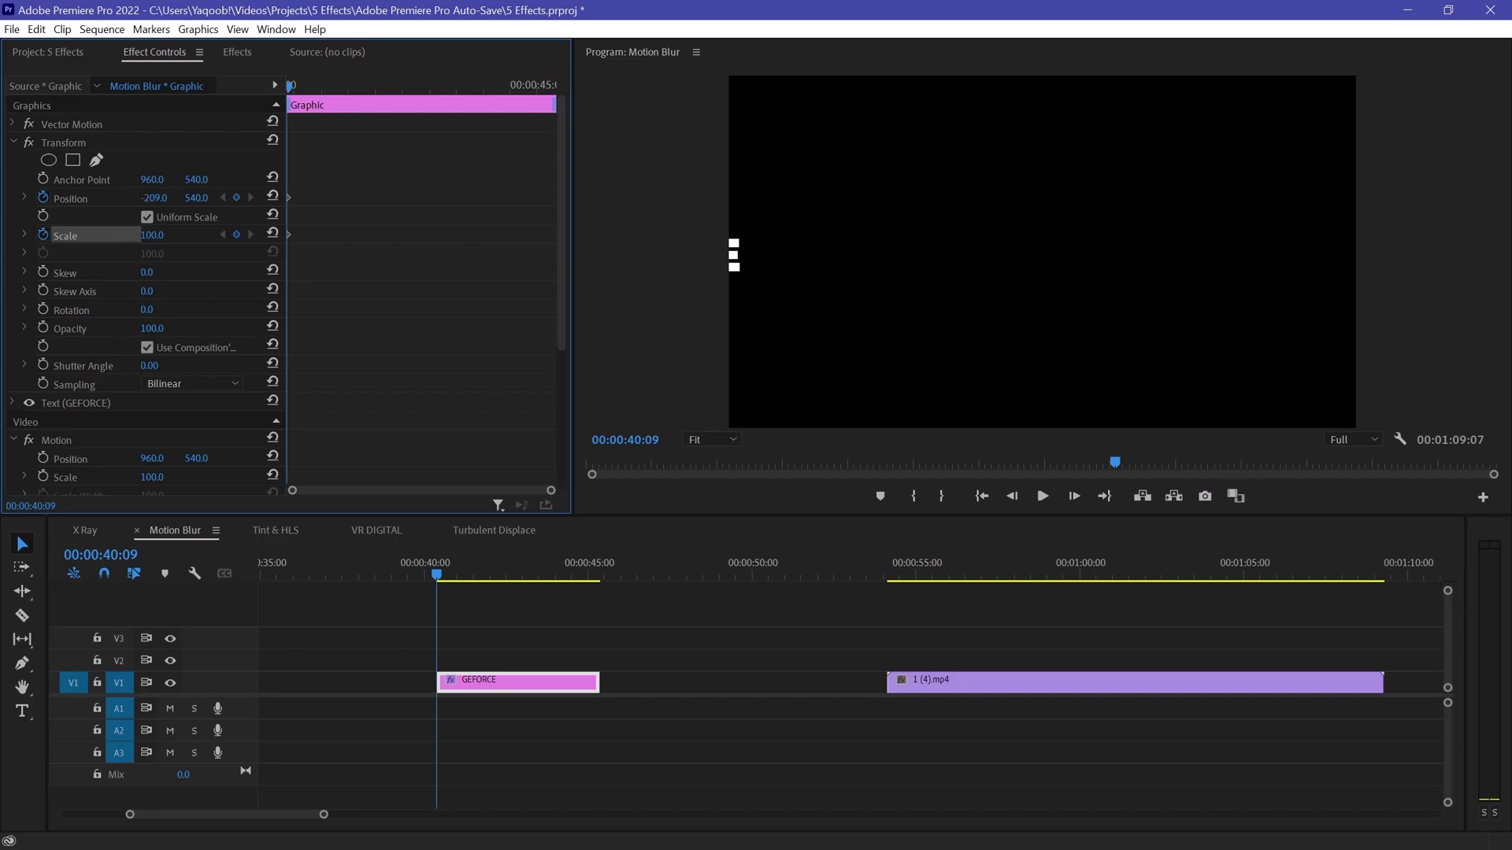
key("shift+Right")
left_click_drag(549, 492, 344, 491)
left_click(271, 196)
key("shift+Left")
left_click_drag(299, 115, 323, 119)
Step: Set the Transform Shutter Angle to 360 for motion blur
scroll(430, 244, "down", 1)
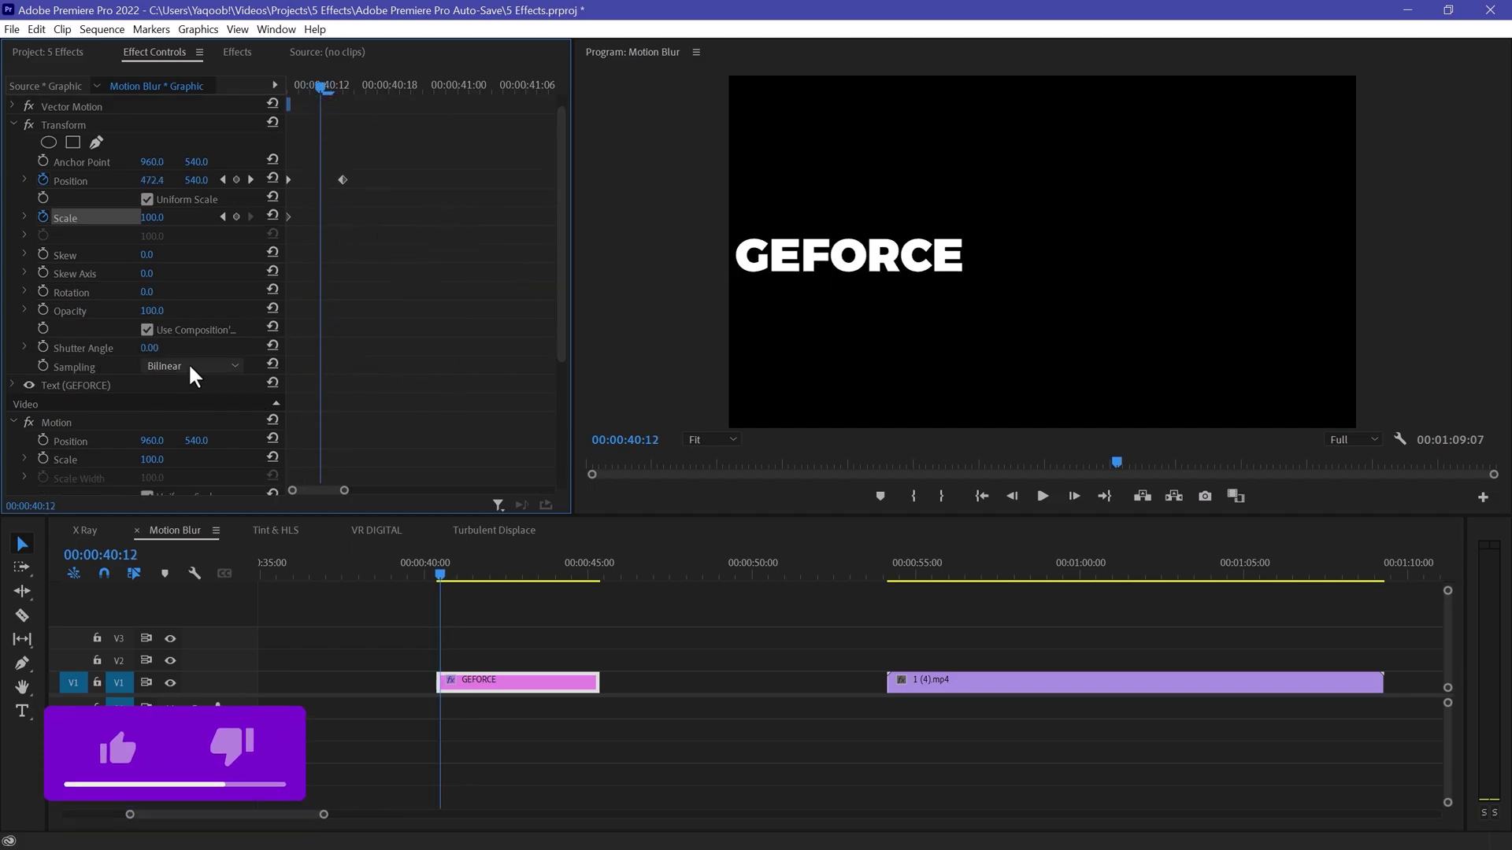
left_click(150, 348)
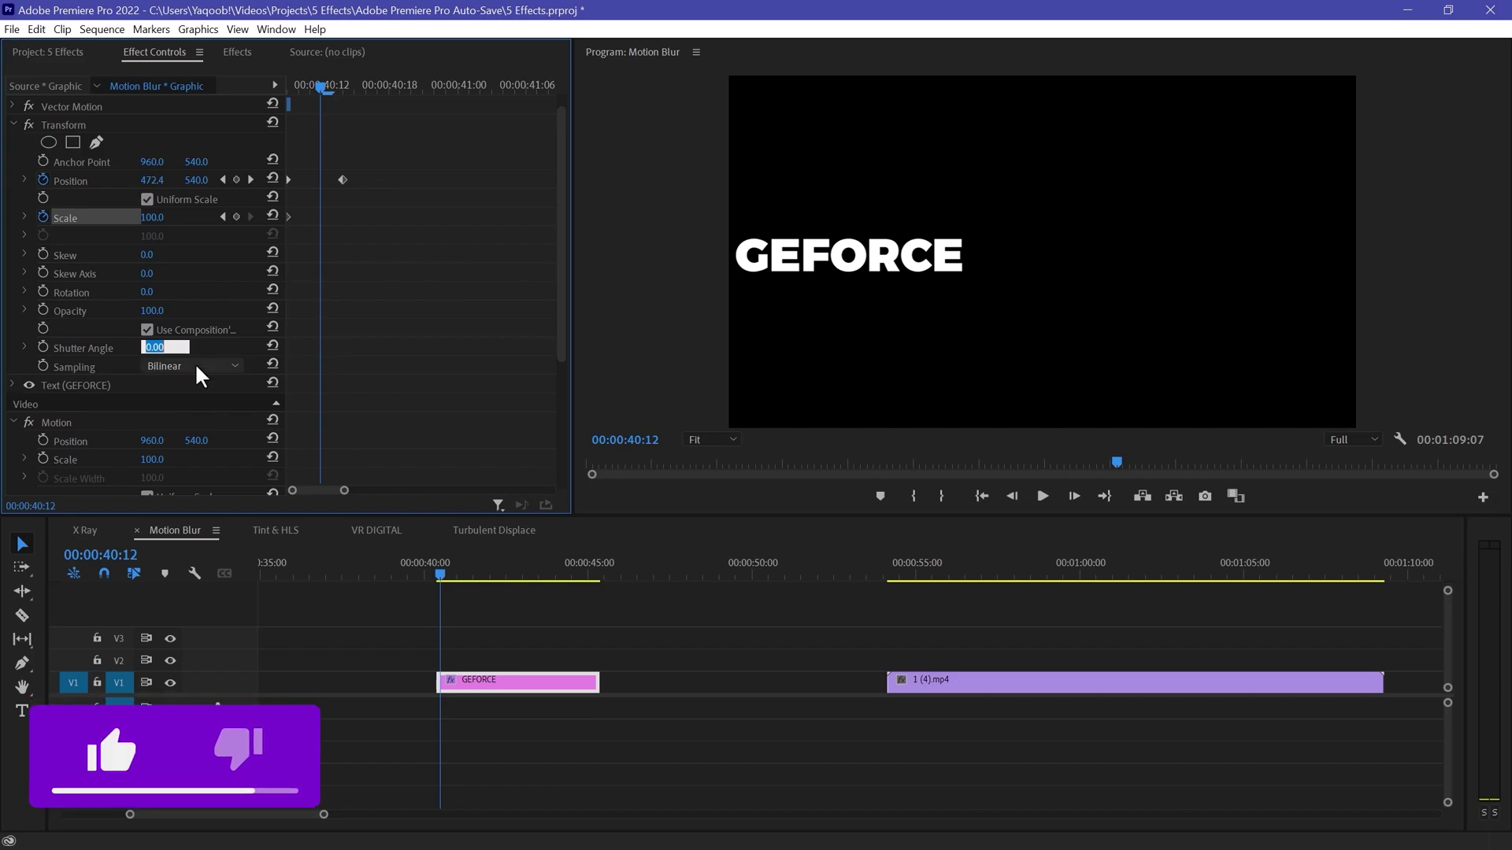
type("360")
key("Return")
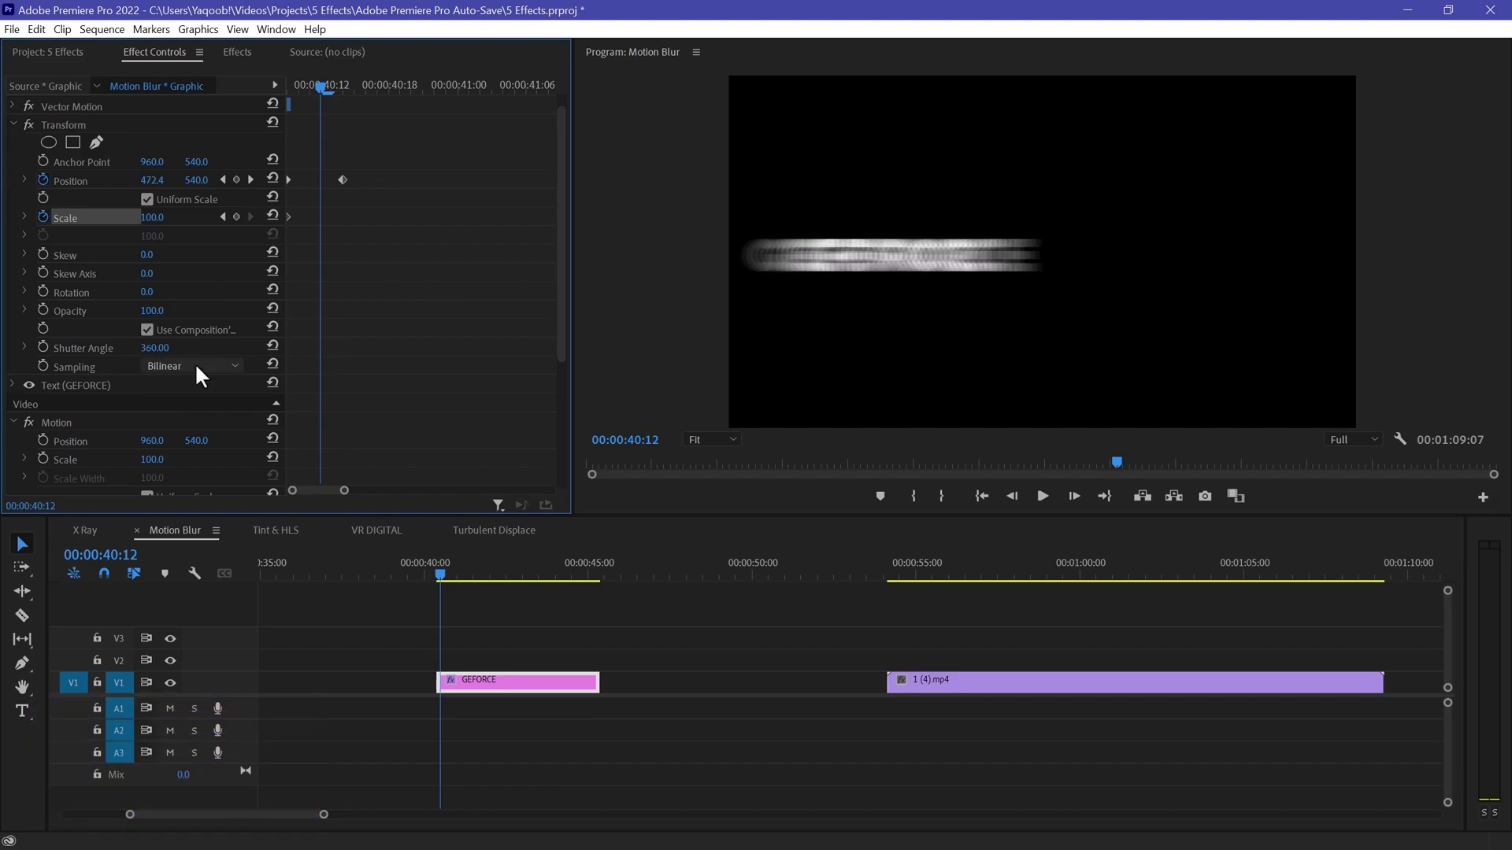
mouse_move(327, 86)
left_mouse_down()
mouse_move(280, 87)
mouse_move(337, 87)
mouse_move(320, 91)
left_mouse_up()
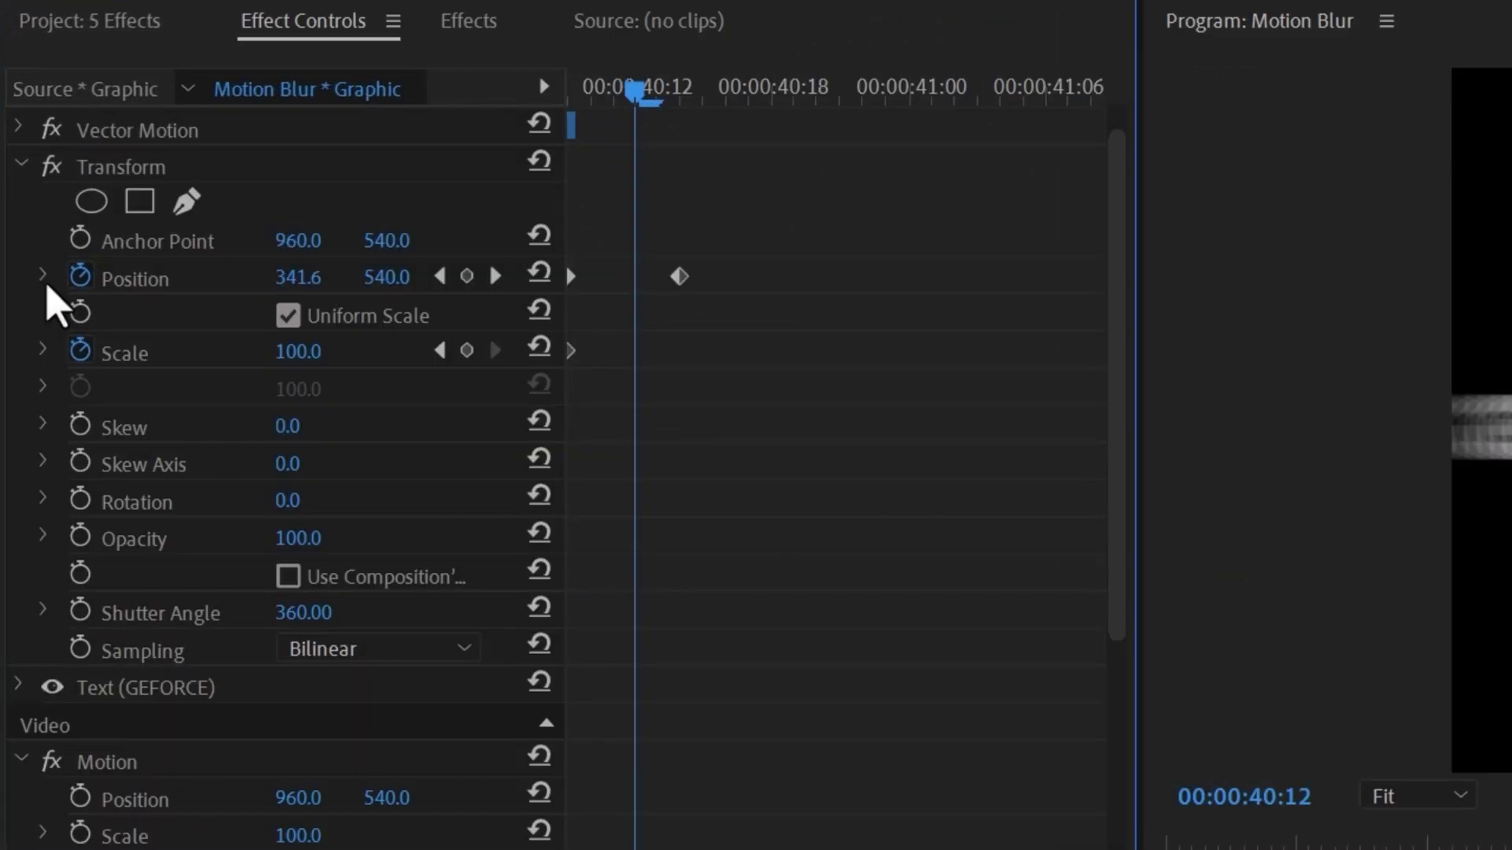
left_click(25, 181)
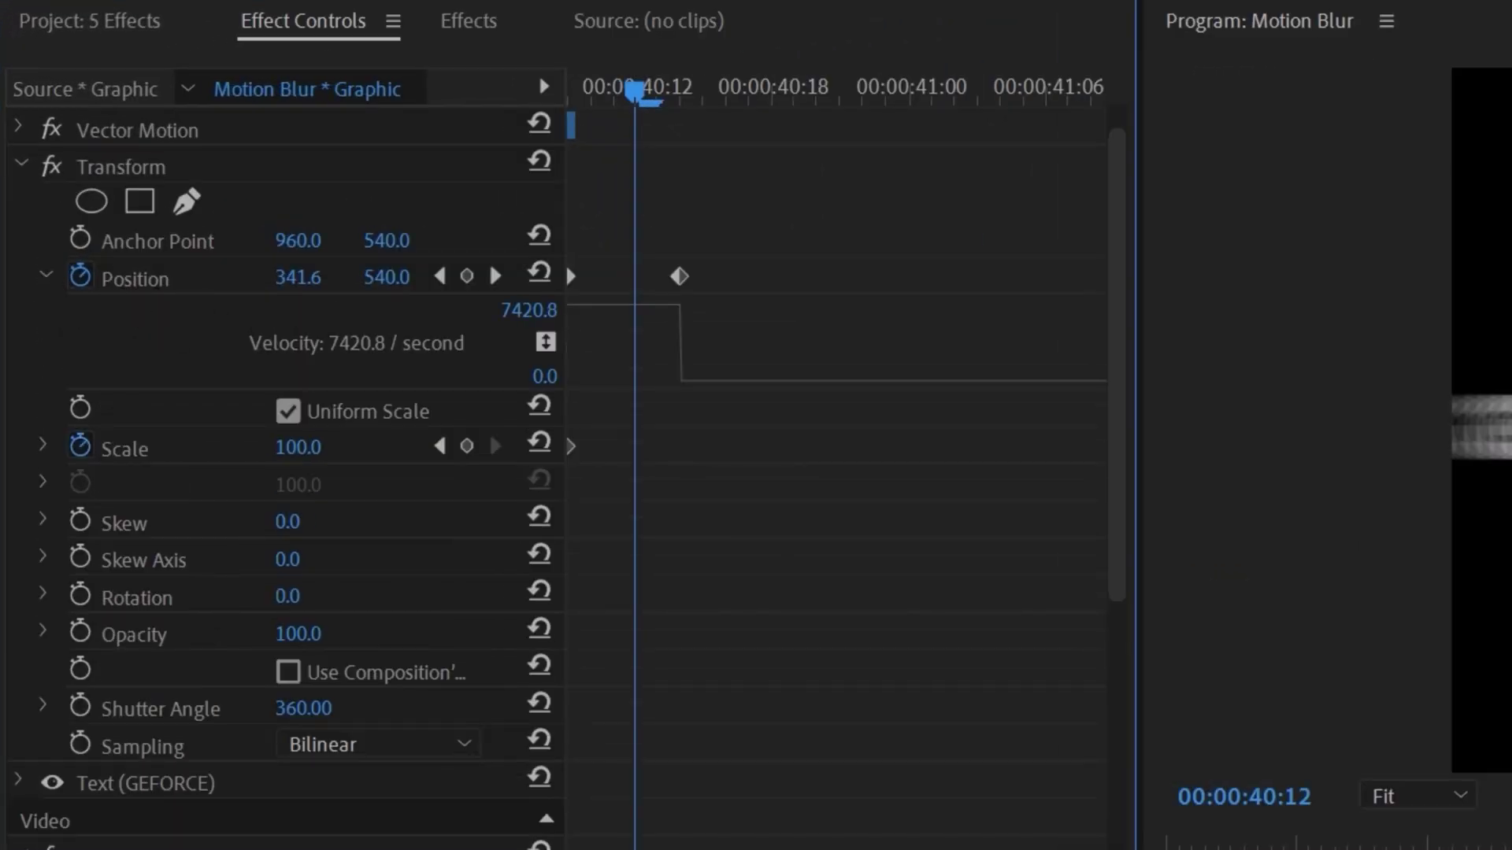
Step: Apply Ease In temporal interpolation to GEFORCE's Position keyframes
left_click_drag(852, 197, 413, 673)
right_click(722, 275)
mouse_move(1024, 543)
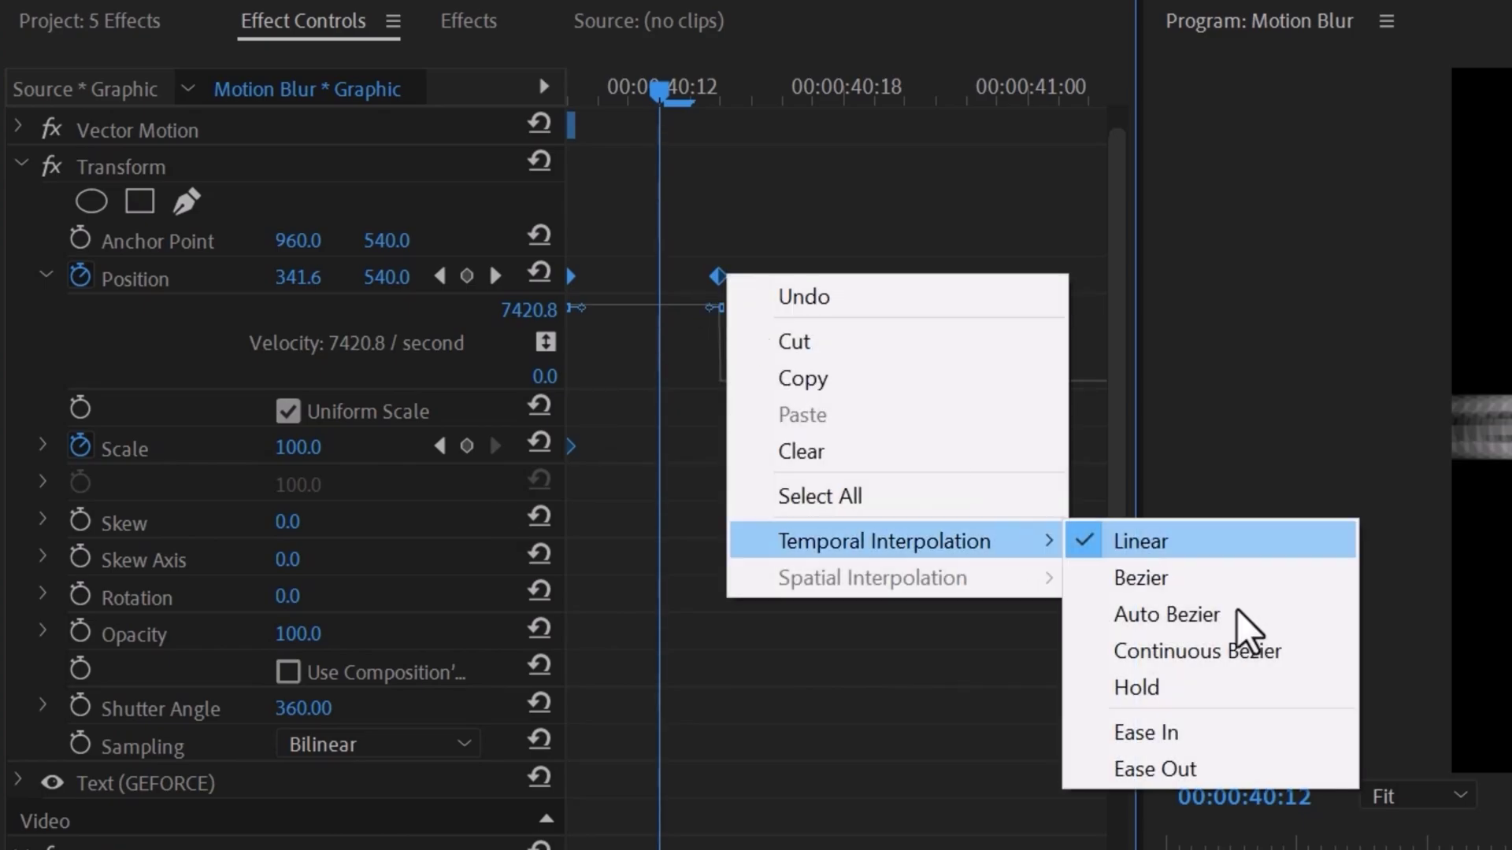
left_click(1233, 738)
Step: Drag the velocity handle into a sharp spike and play back the eased slide-in
scroll(579, 338, "up", 2)
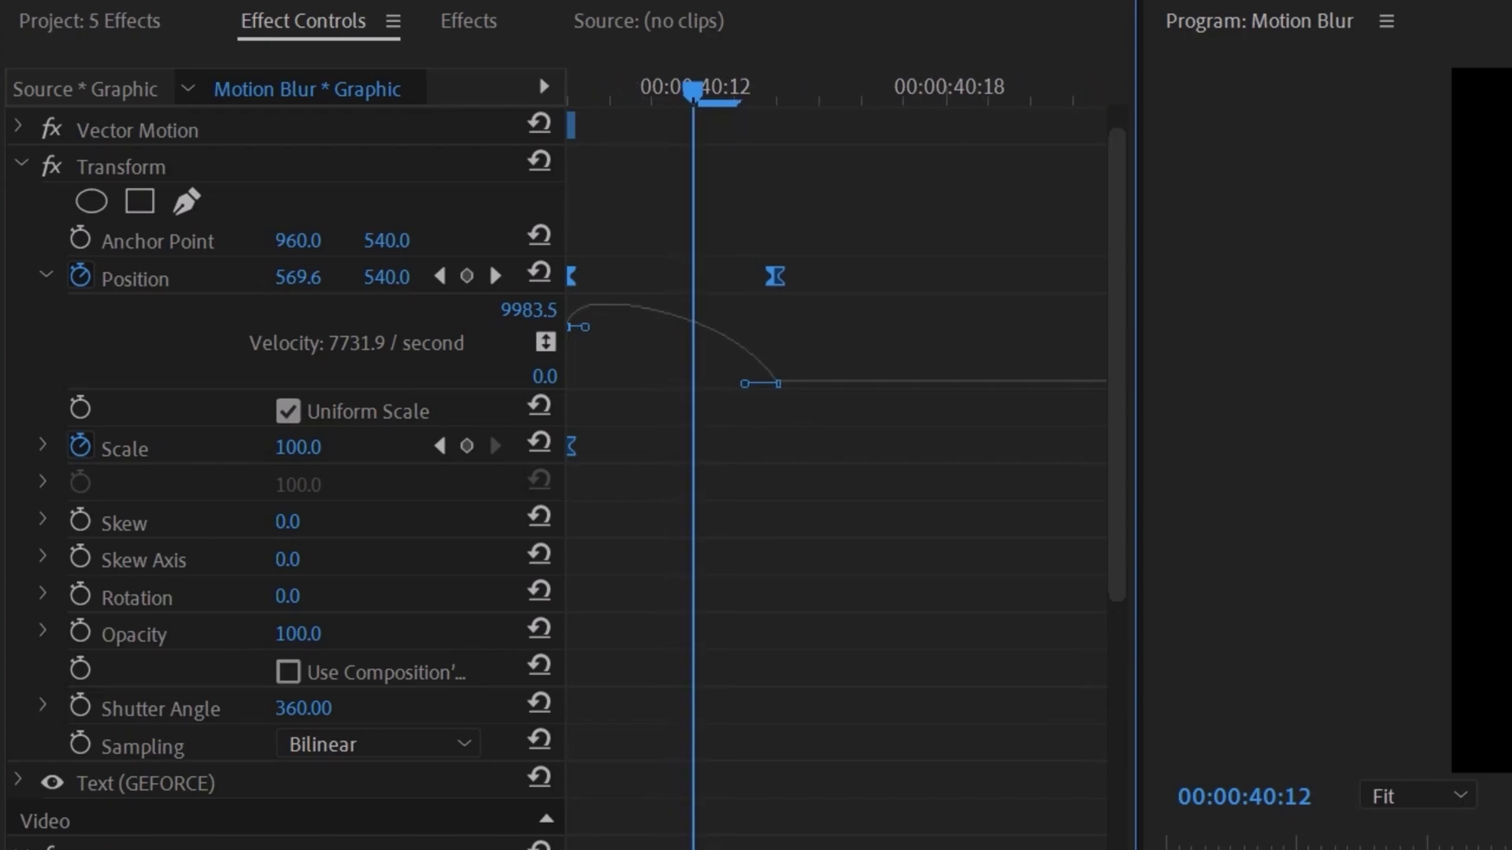
left_click_drag(591, 341, 699, 385)
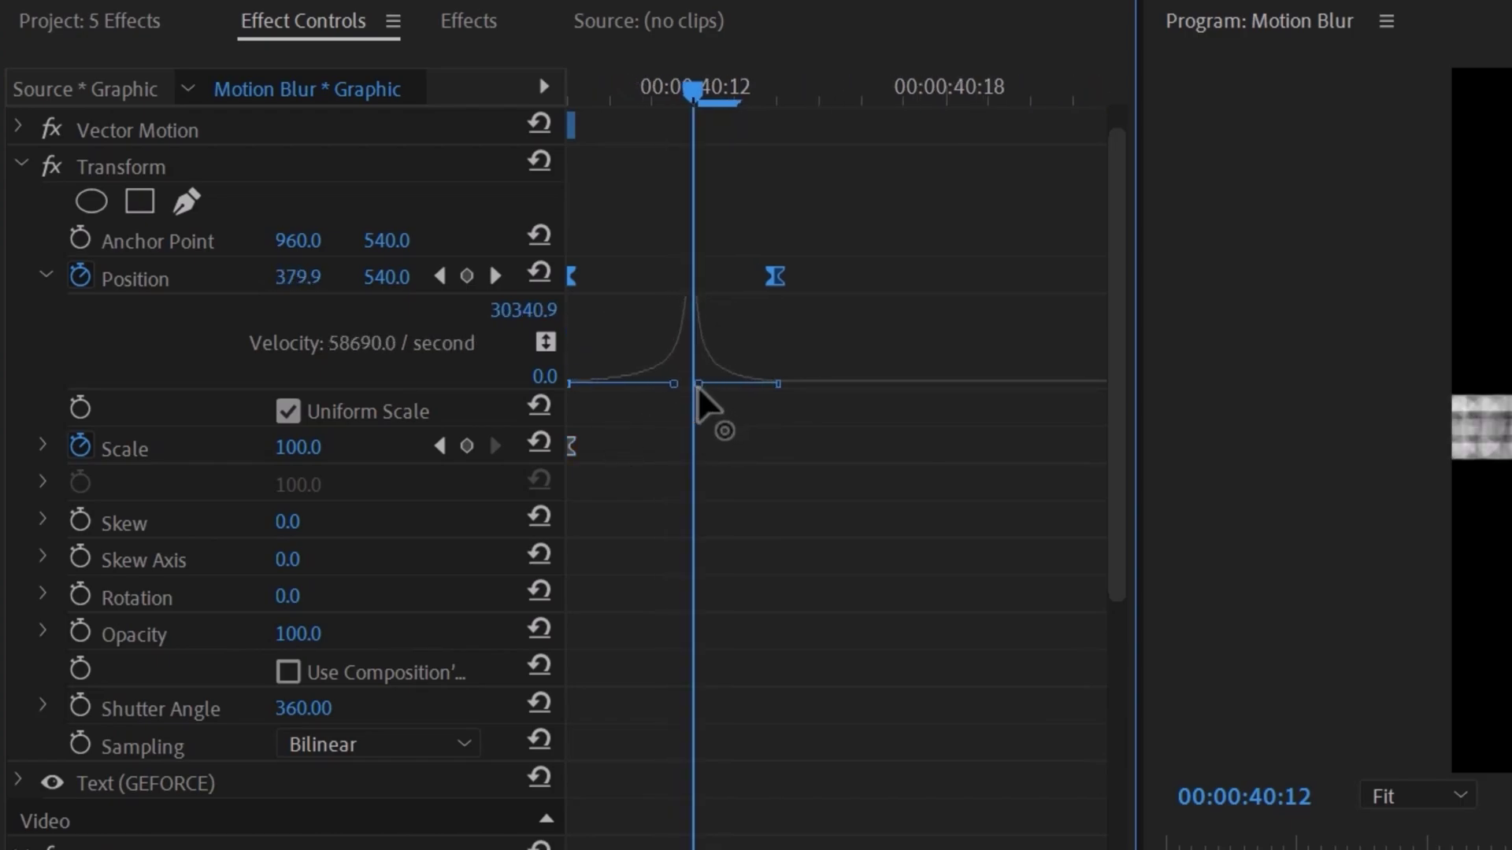
left_click(674, 91)
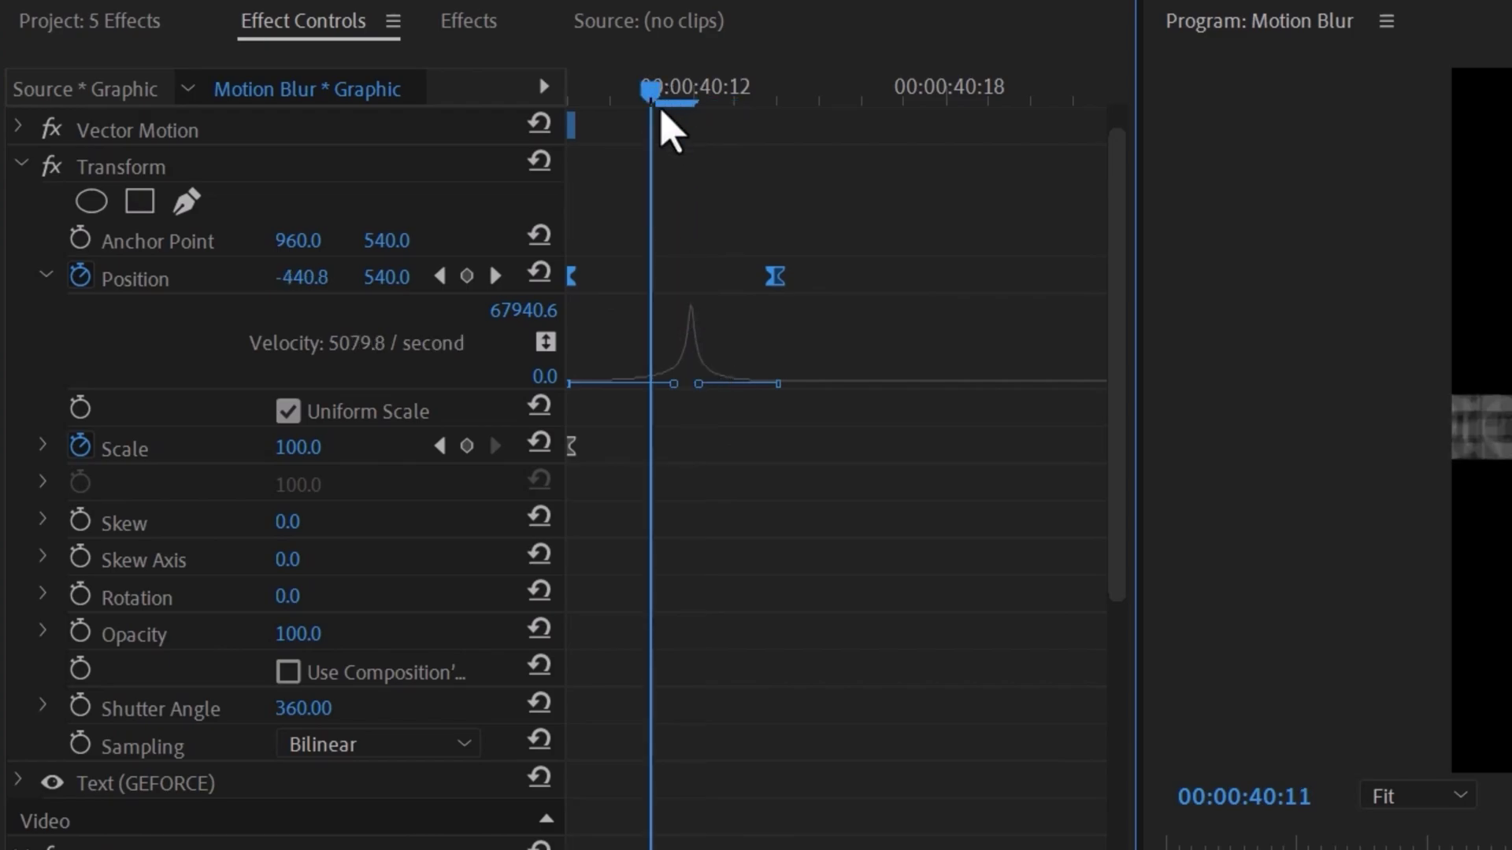
key("space")
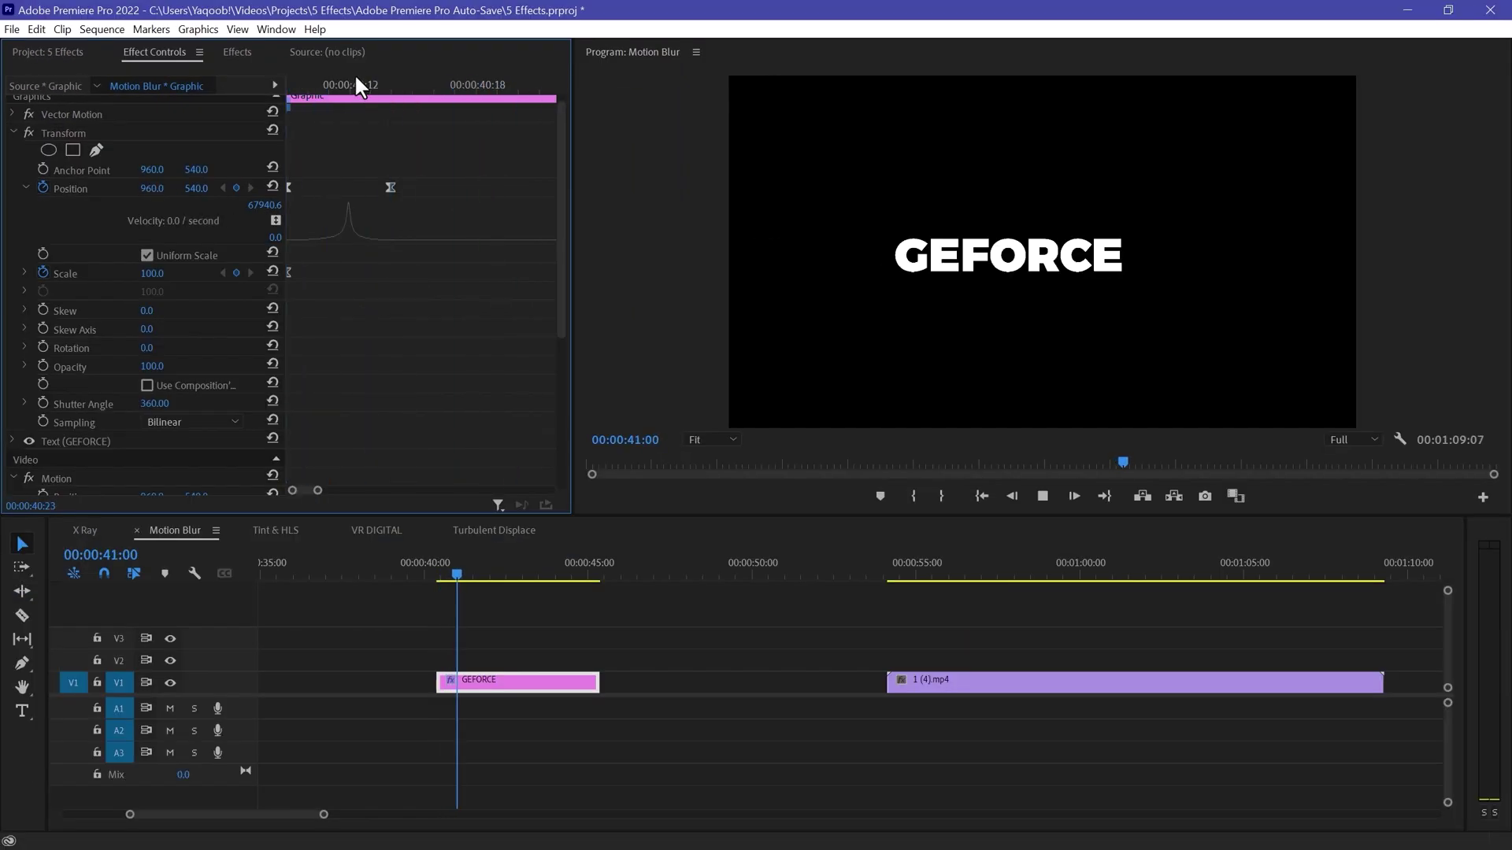
left_click_drag(356, 79, 327, 98)
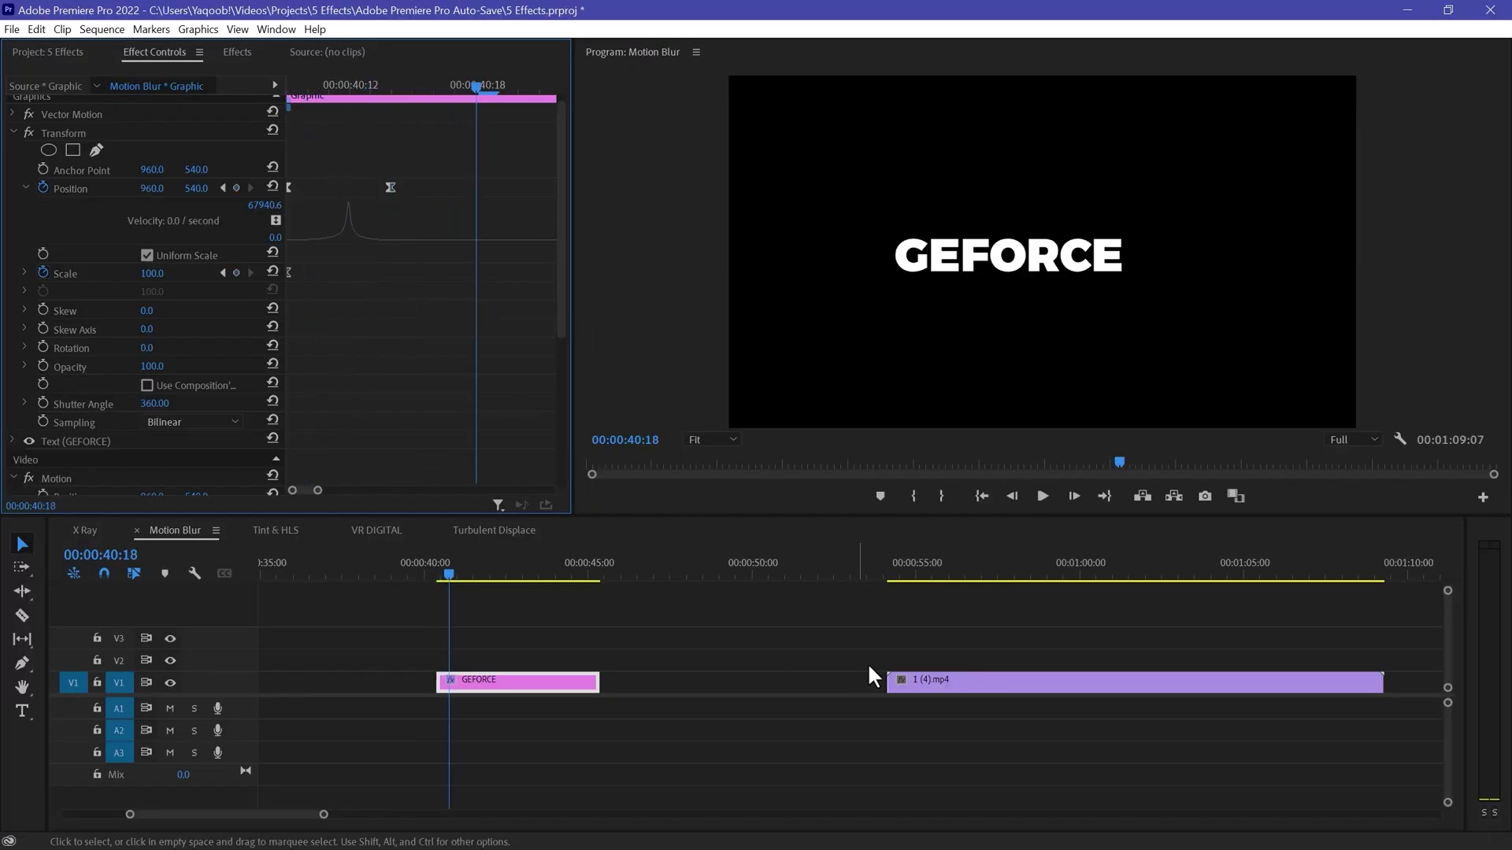
scroll(858, 669, "down", 5)
Step: In the Tint & HLS sequence, apply Color Correction > Tint to the 1 (2).mp4 clip
left_click(533, 573)
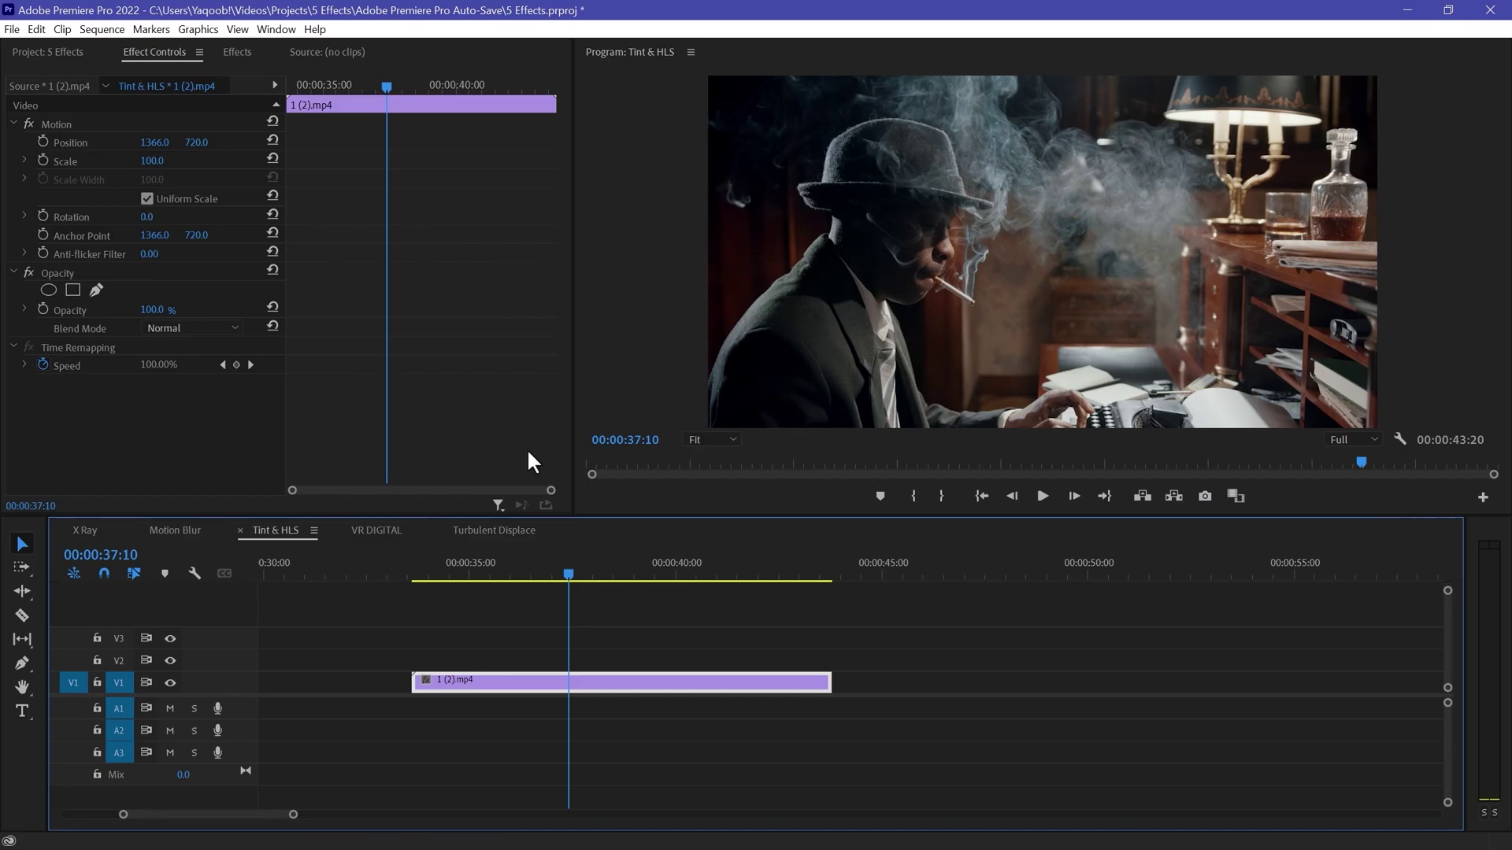
left_click_drag(445, 575, 534, 582)
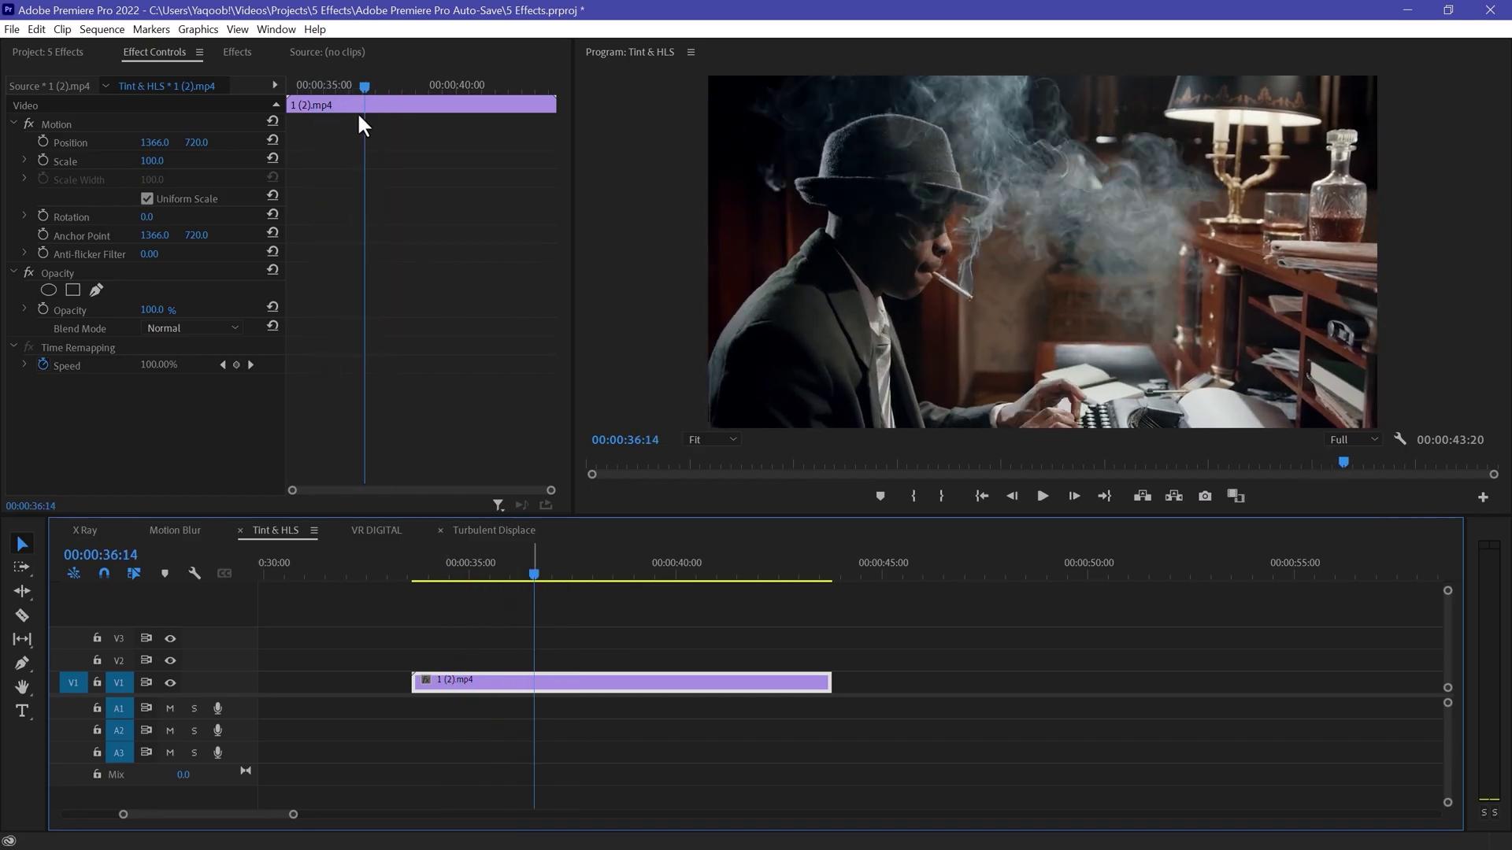
left_click(237, 52)
left_click(182, 76)
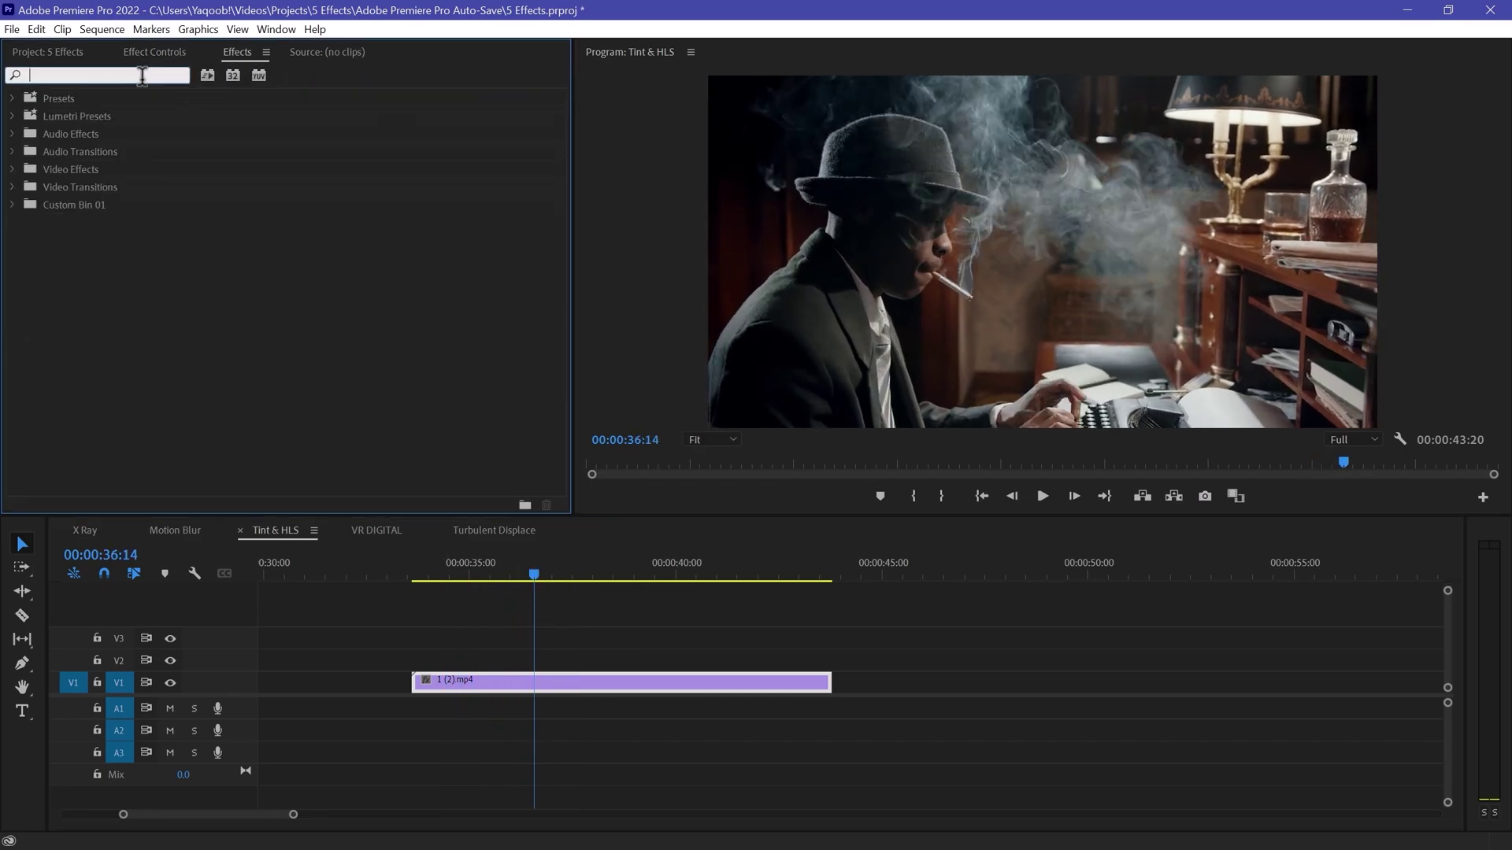
type("tint")
left_click_drag(67, 204, 497, 682)
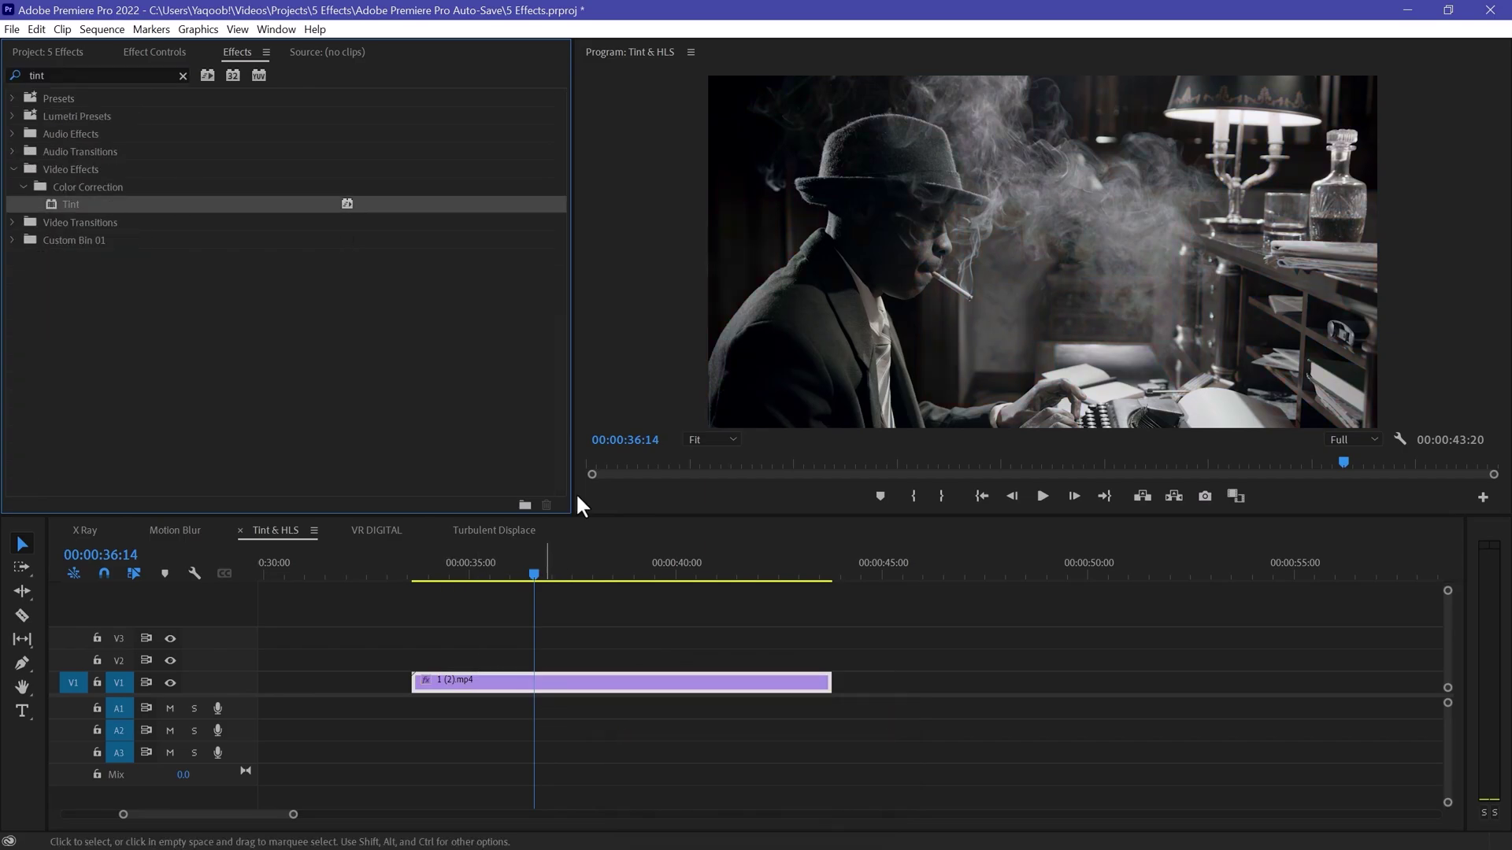
left_click(152, 53)
key("space")
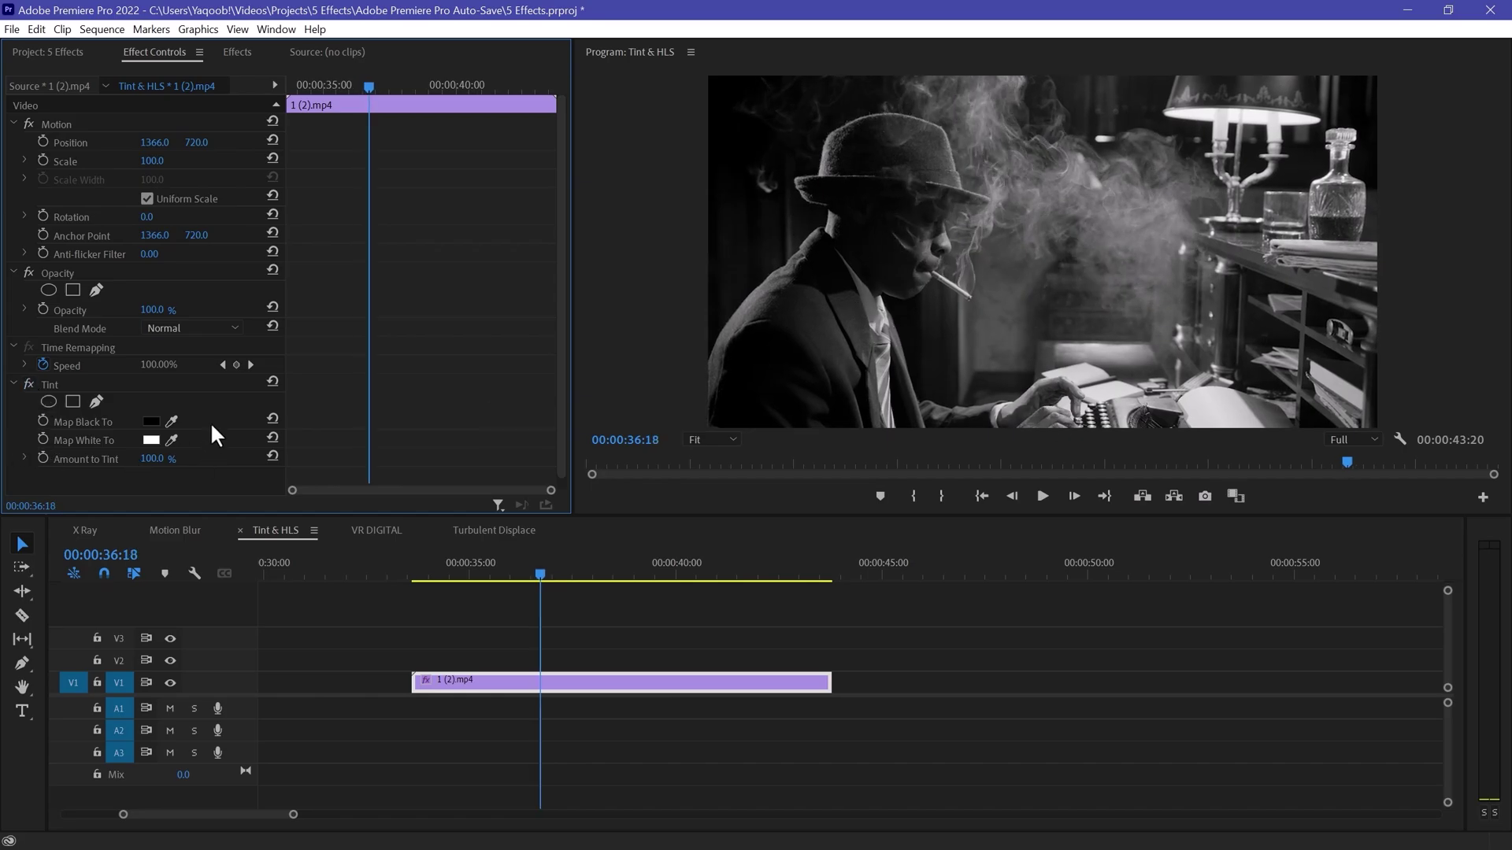
Step: Set the Tint's Map White To red and Map Black To purple
left_click(151, 439)
left_click_drag(492, 385, 554, 388)
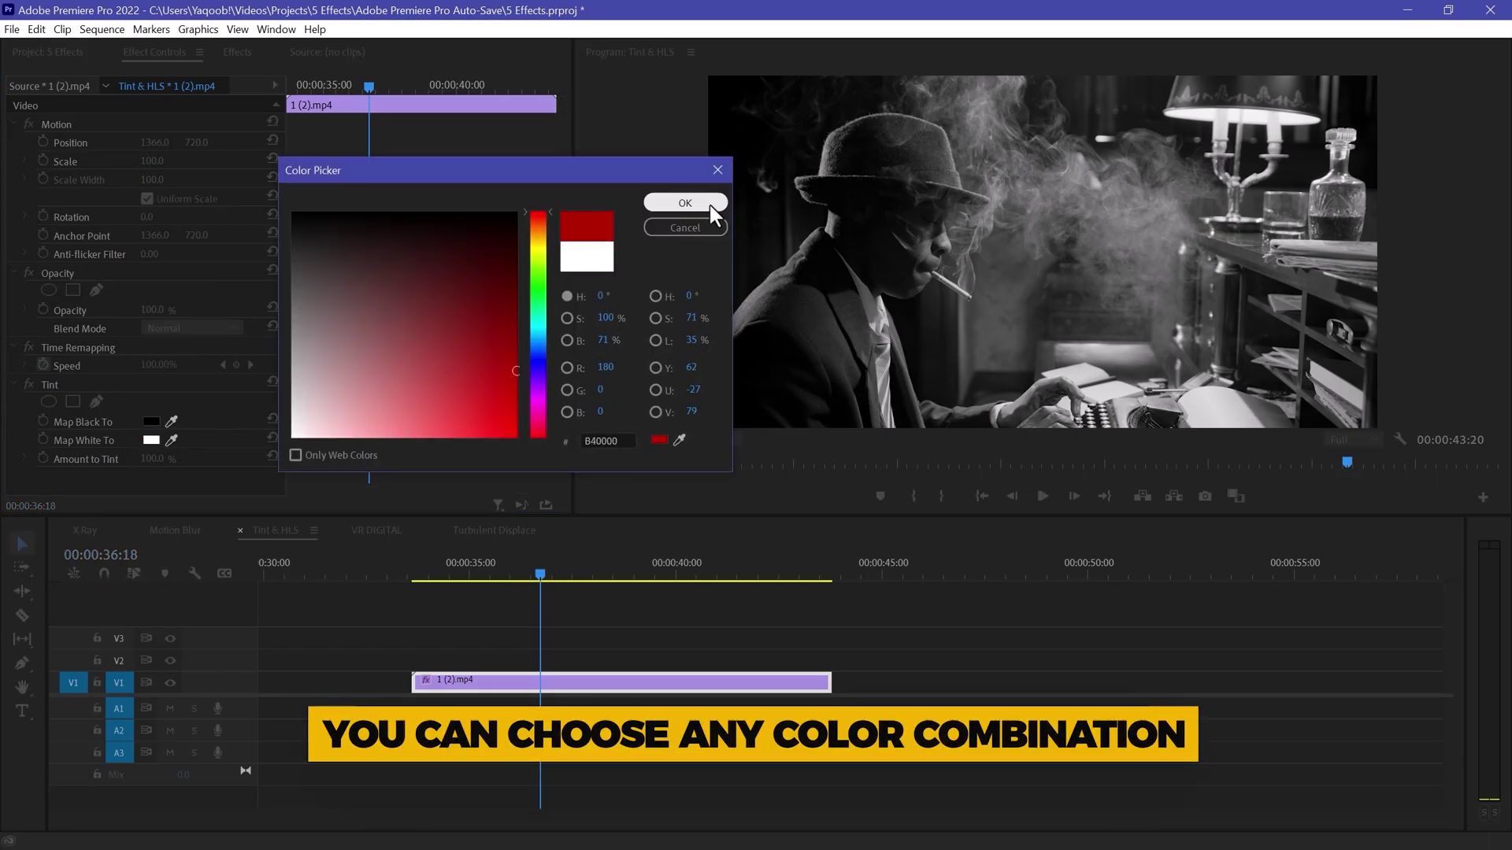
left_click(685, 203)
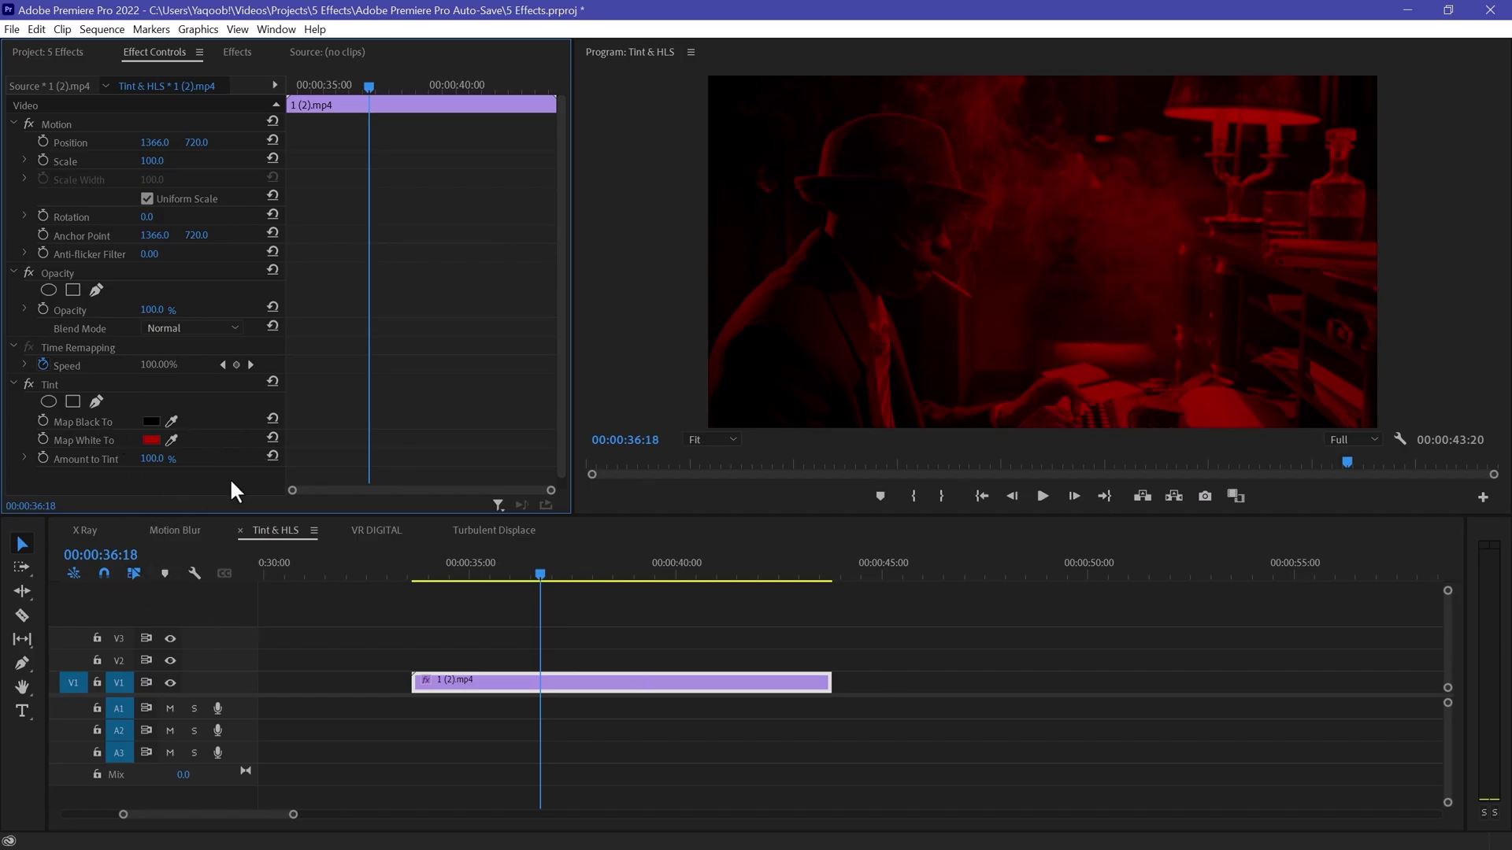
left_click(151, 422)
left_click_drag(545, 414, 547, 376)
left_click(479, 326)
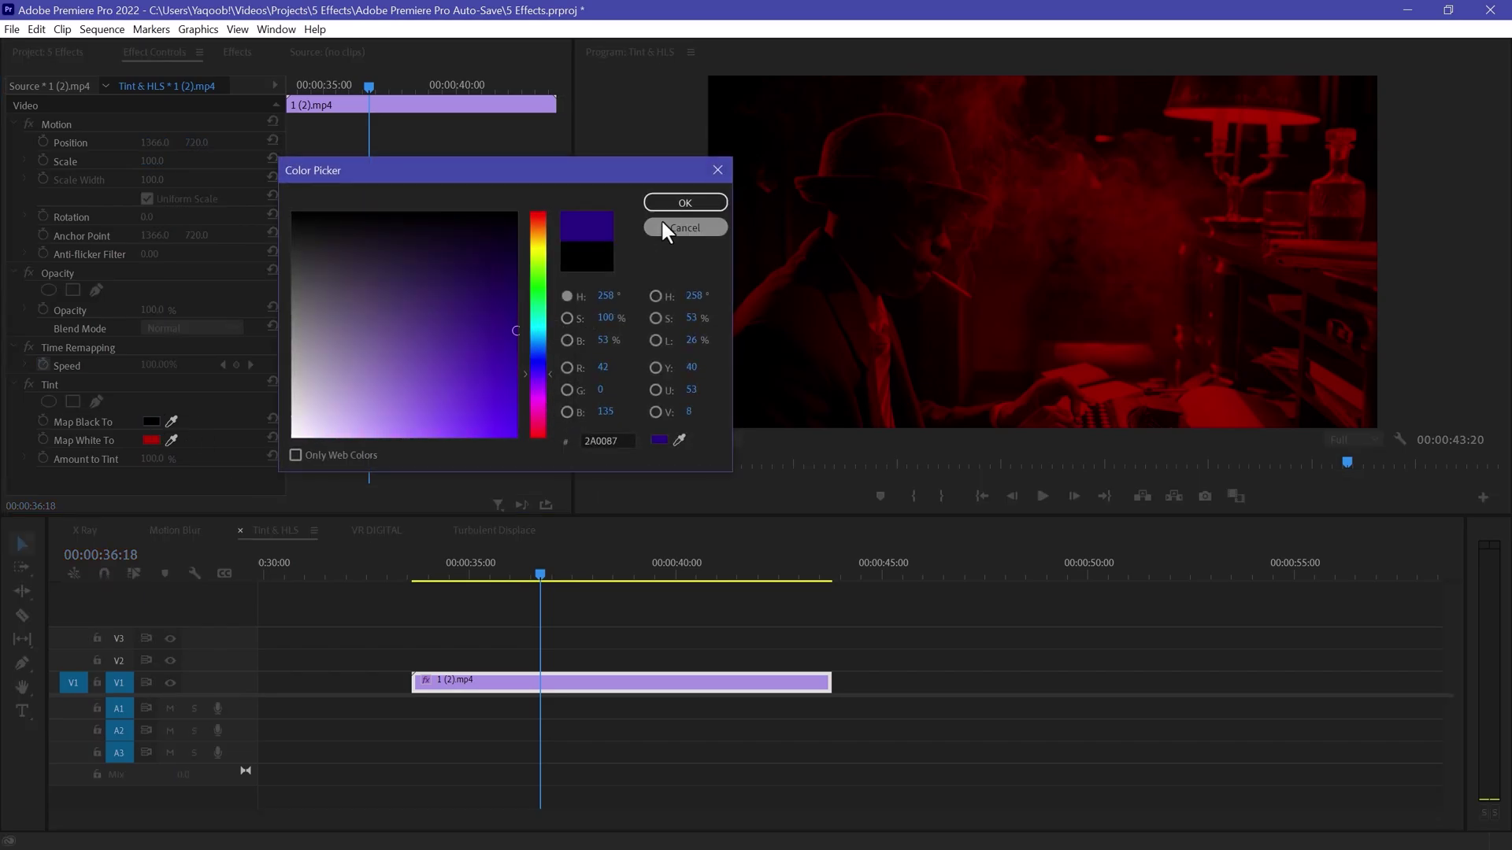
left_click(685, 202)
Step: Change Tint to orange highlights and darker purple shadows, with Amount to Tint 98%
left_click(150, 440)
left_click(546, 248)
left_click_drag(547, 247, 546, 234)
left_click(510, 344)
left_click(686, 203)
left_click(151, 421)
left_click(668, 208)
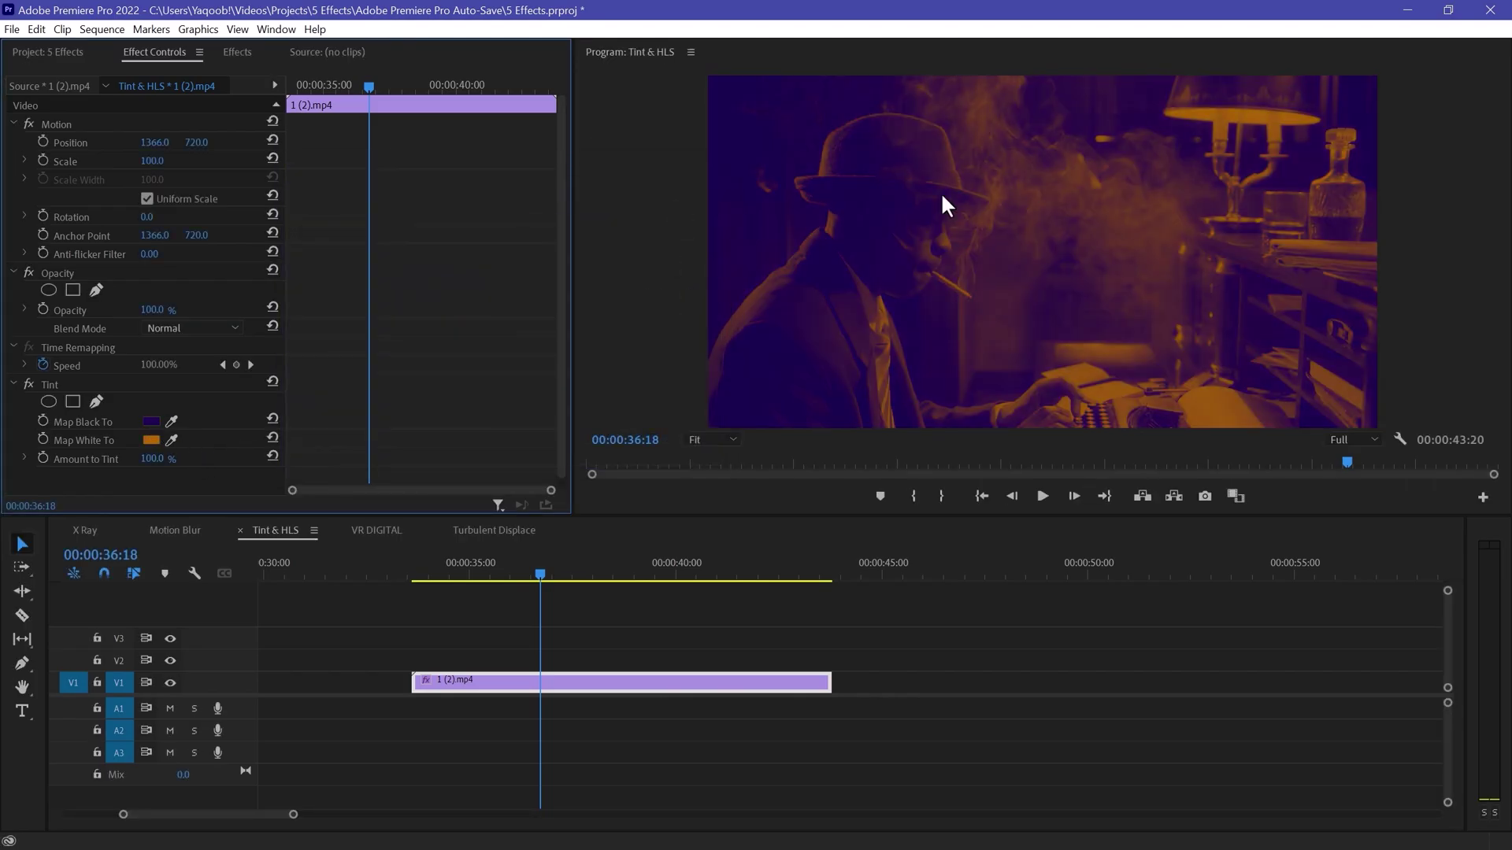
left_click_drag(161, 470, 126, 470)
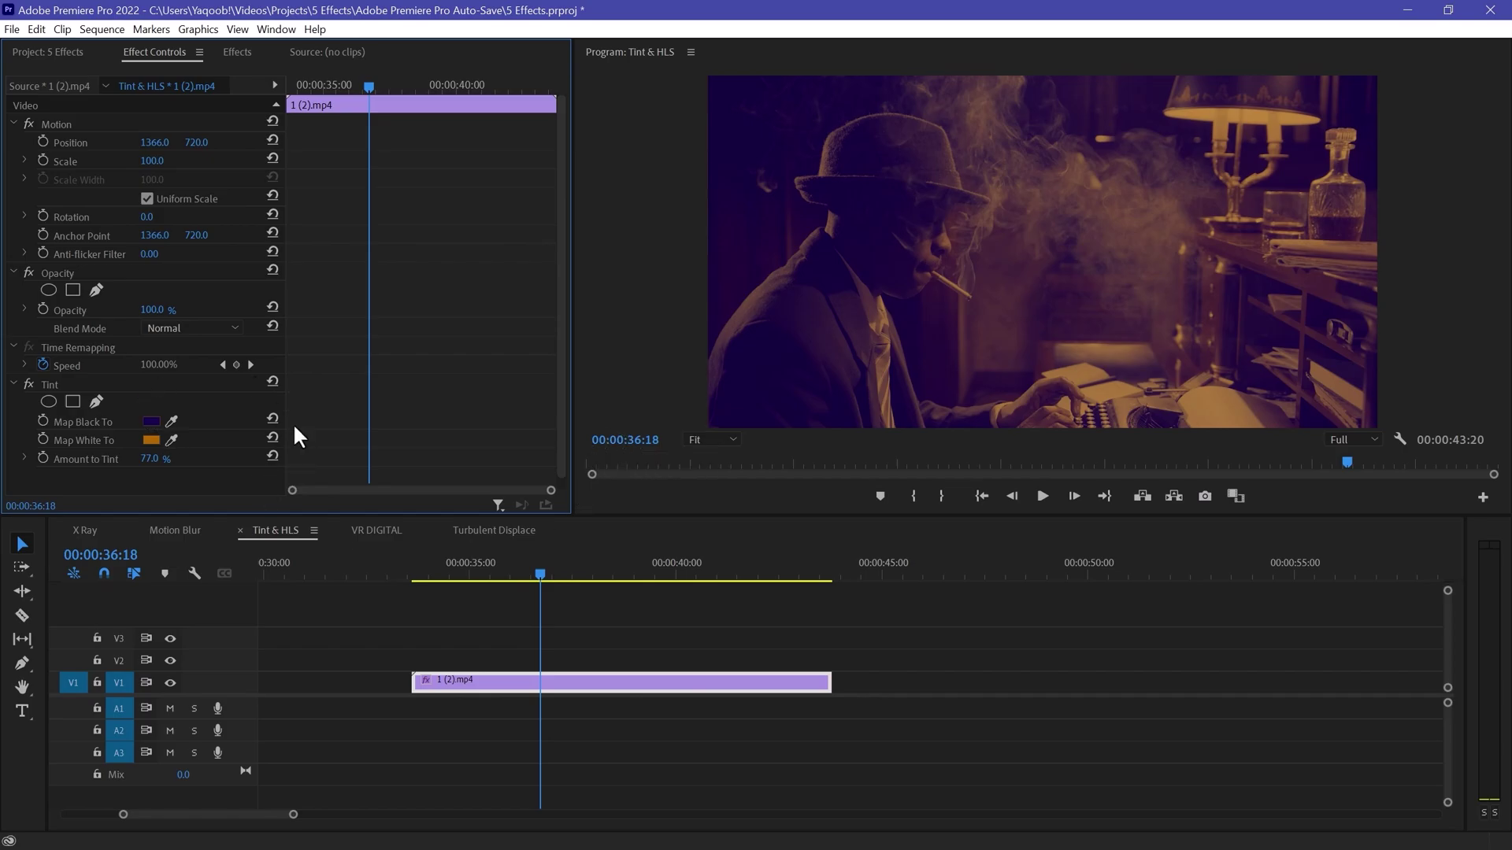
left_click_drag(155, 467, 189, 467)
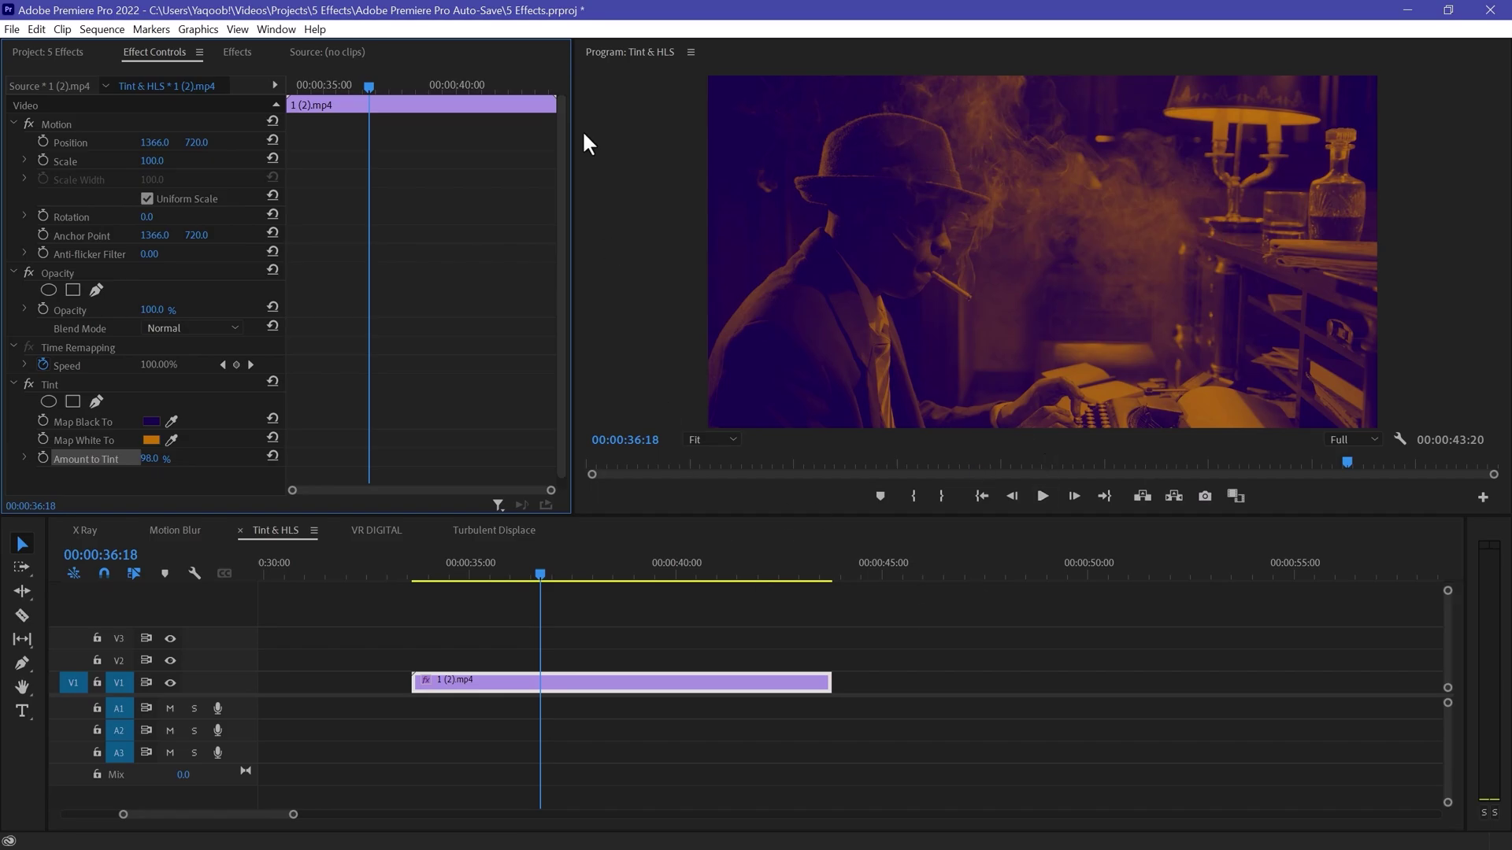
Step: Add Color Balance (HLS) to the clip and shift its Hue to about 70°
left_click(237, 51)
left_click(180, 74)
type("HLS")
left_click(79, 204)
left_click_drag(121, 207, 536, 679)
left_click_drag(151, 419, 209, 419)
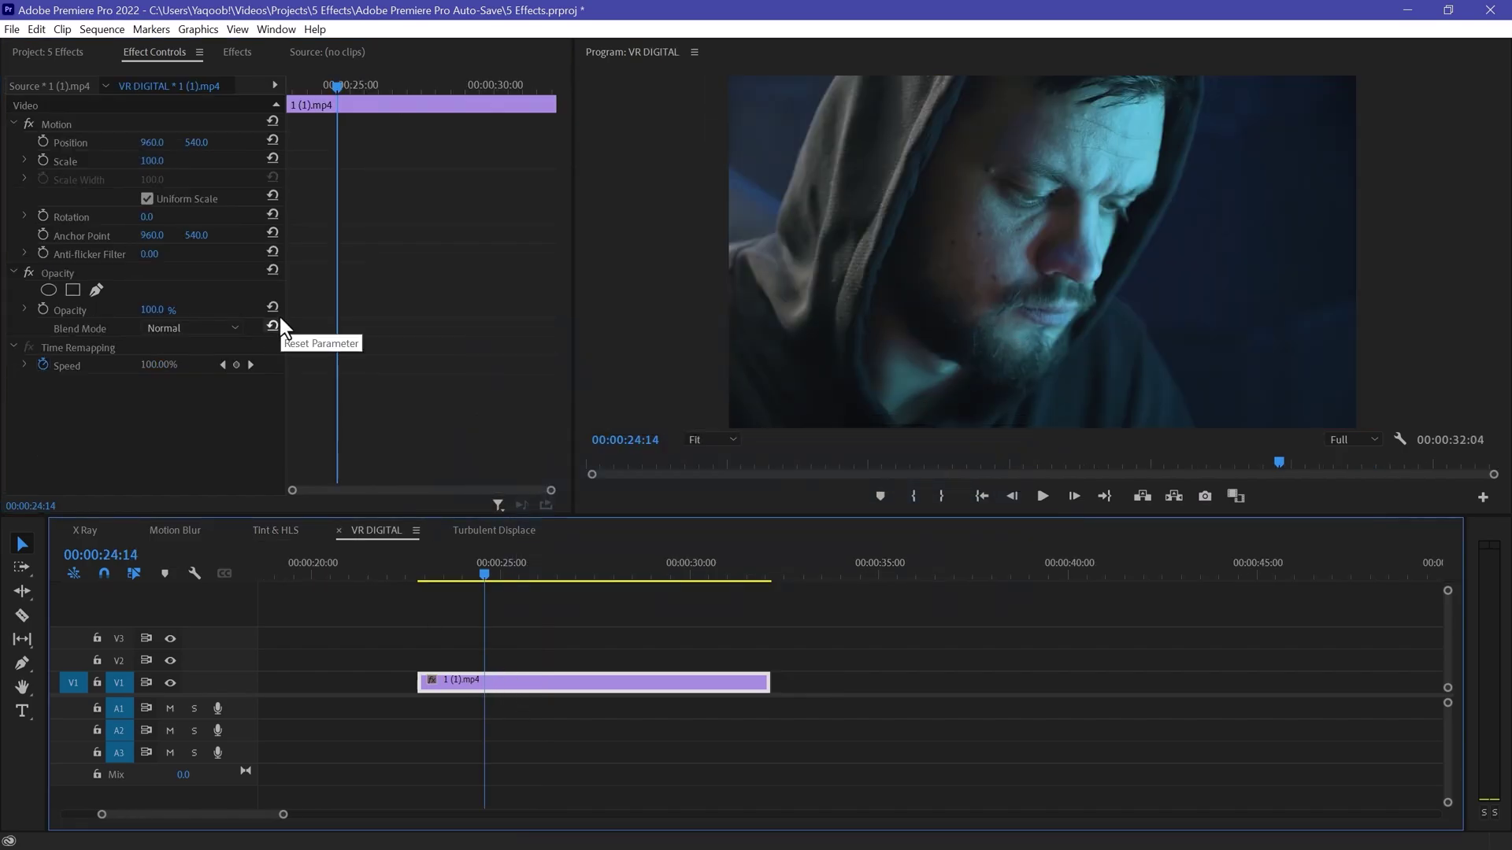
Step: Apply VR Digital Glitch to the VR DIGITAL sequence's V1 clip
left_click(249, 69)
left_click(238, 53)
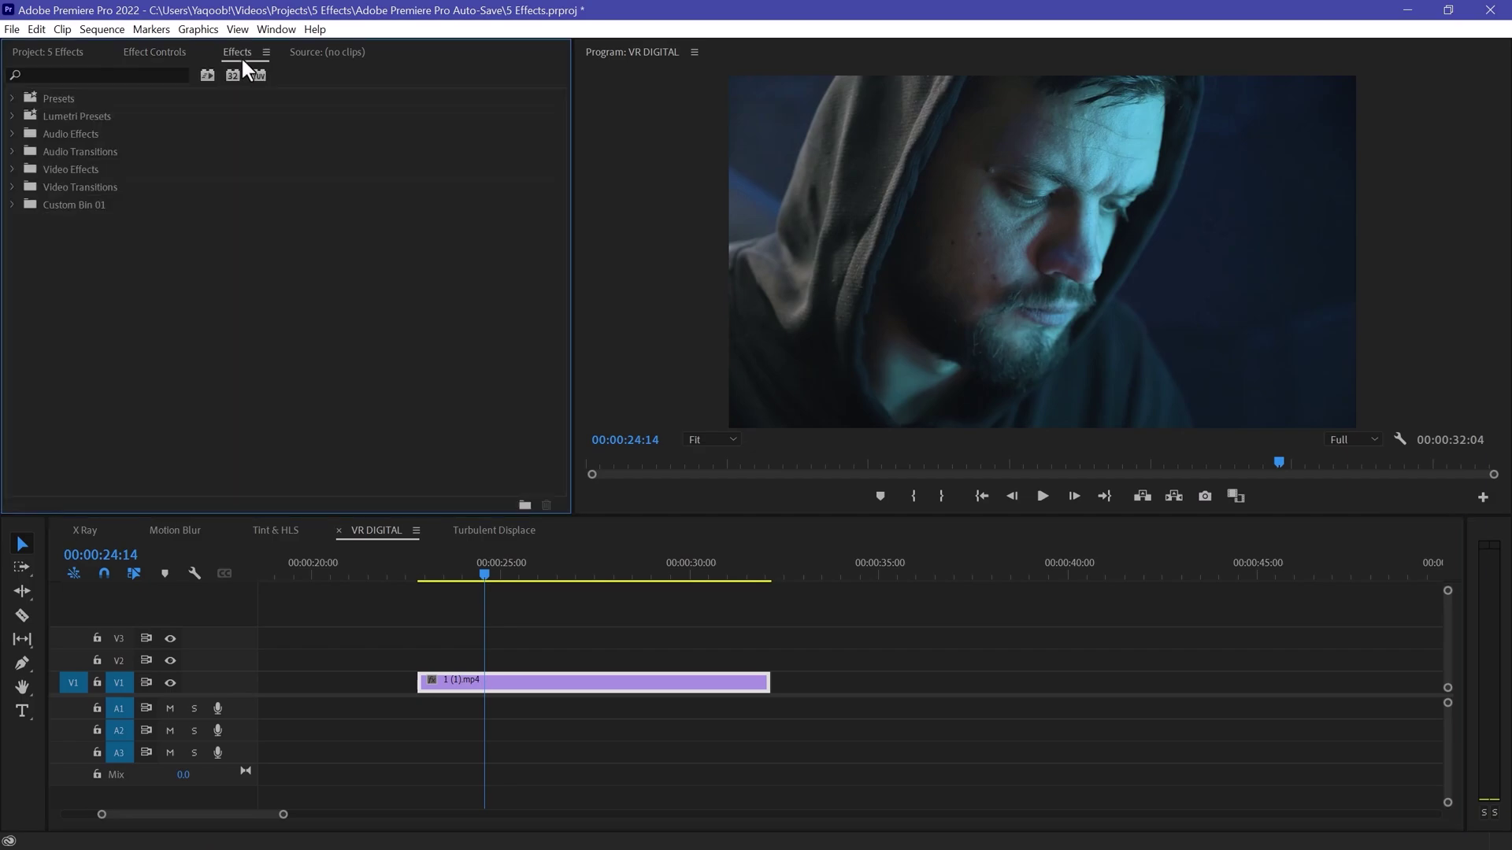
left_click(160, 75)
type("V")
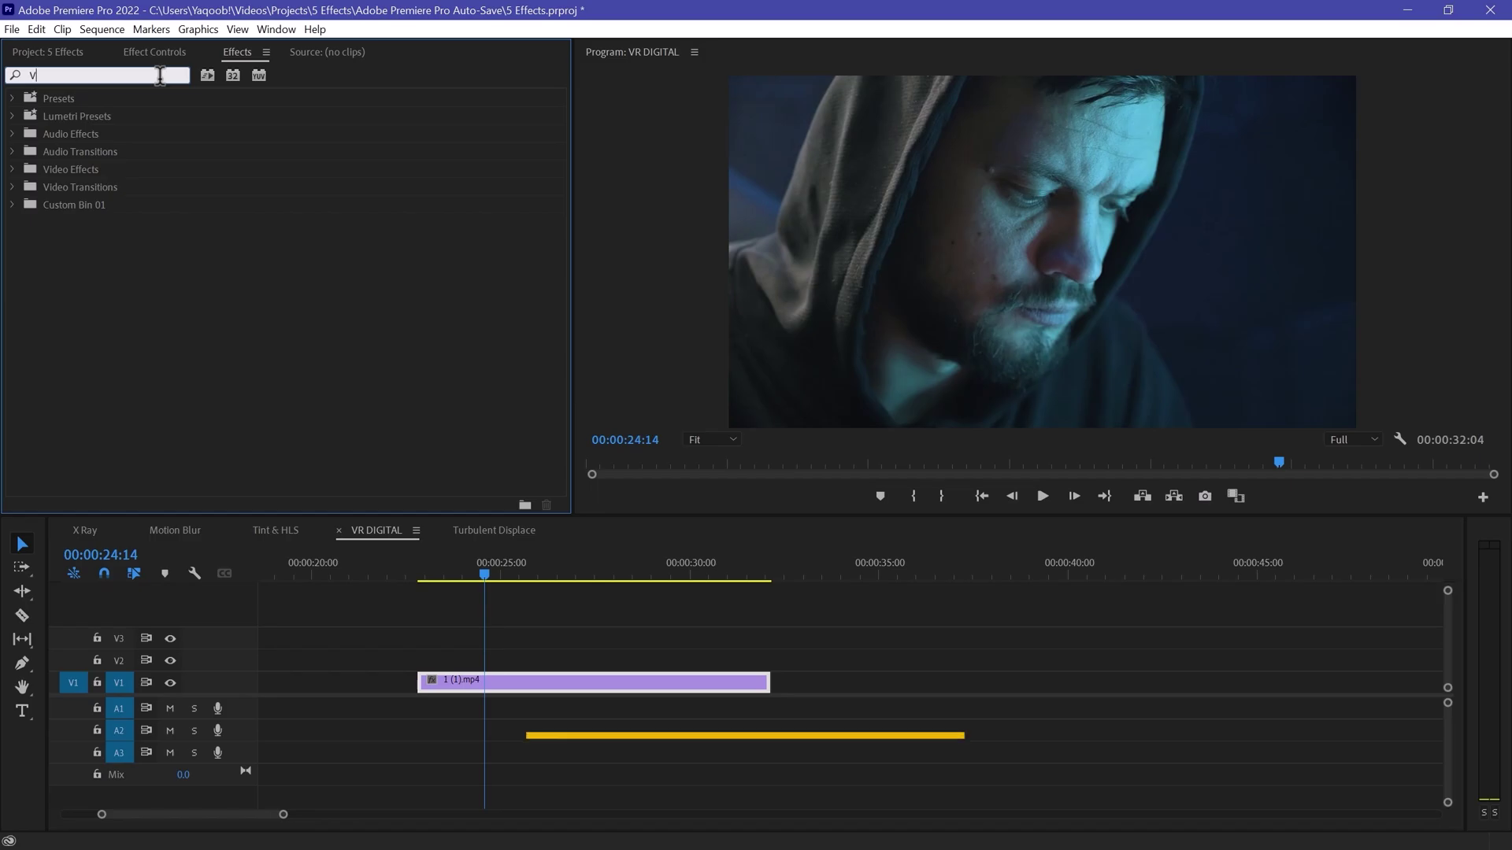
type("R digital")
left_click_drag(97, 204, 512, 685)
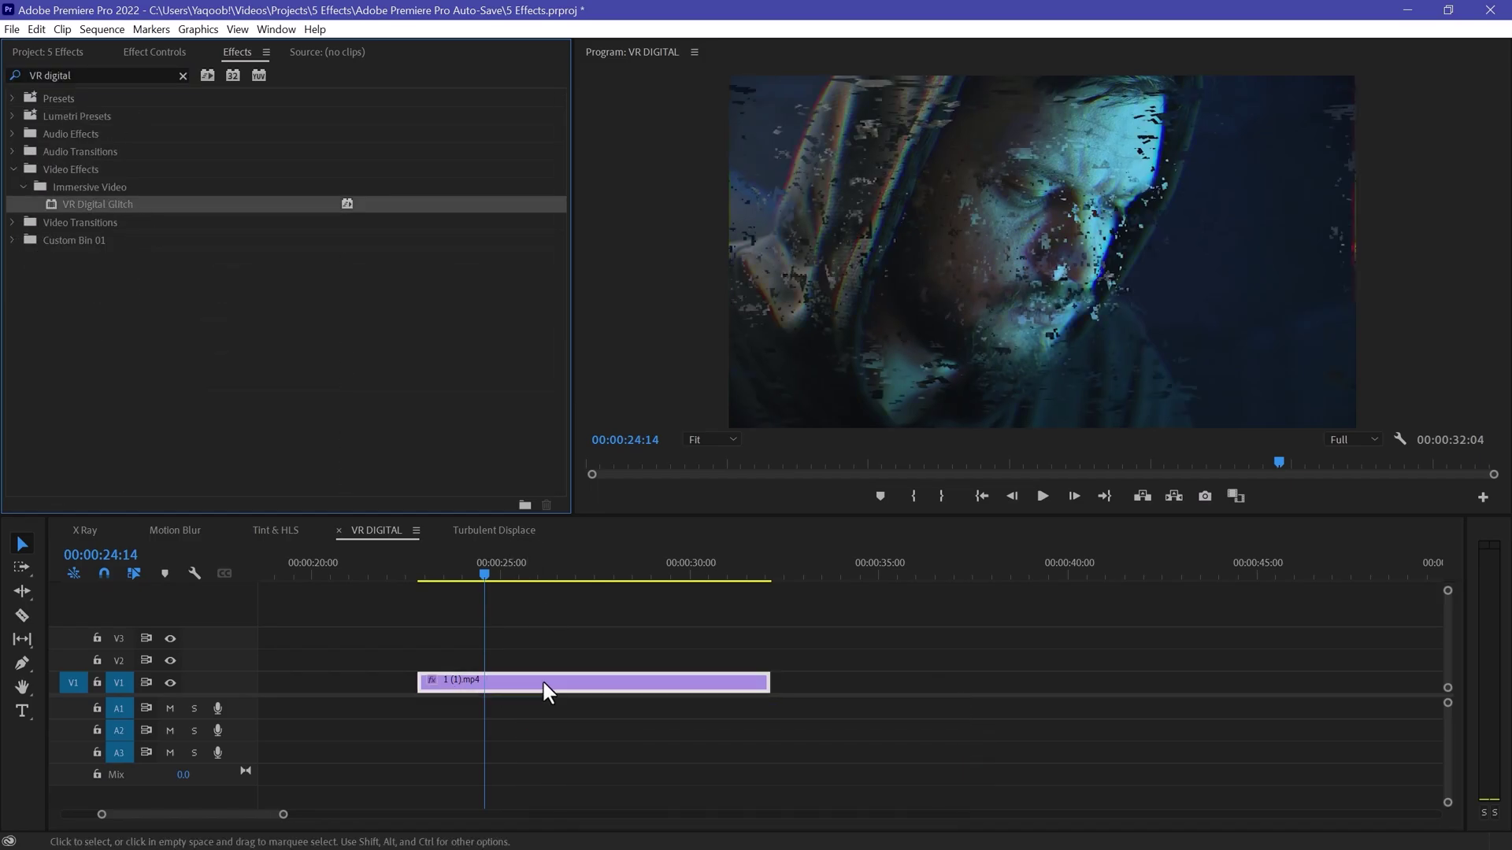
Step: Expand the glitch's Distortion settings in Effect Controls
left_click(155, 56)
scroll(431, 280, "down", 5)
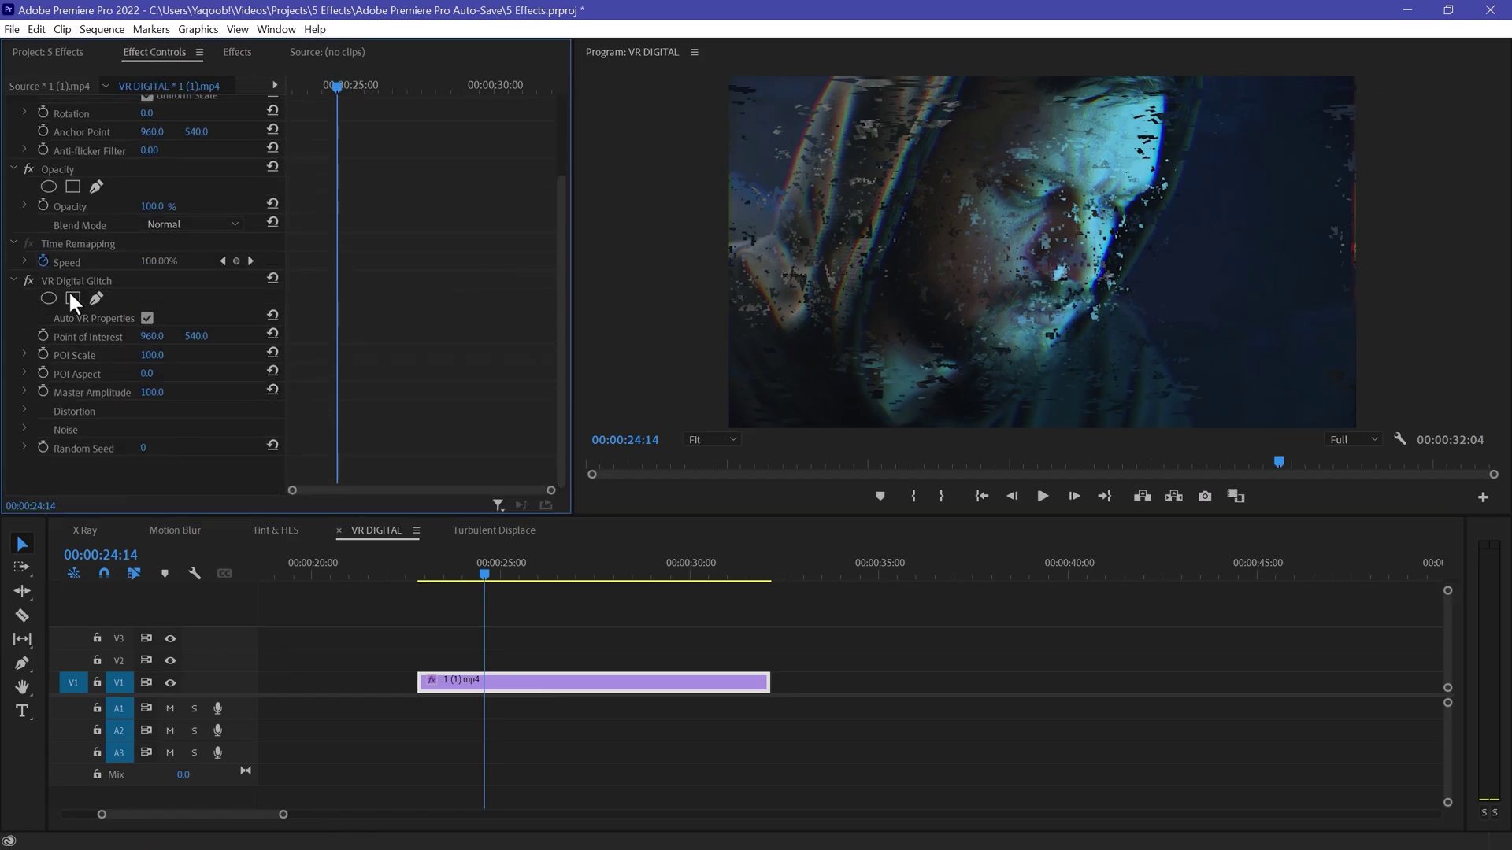
left_click(23, 409)
scroll(79, 394, "down", 3)
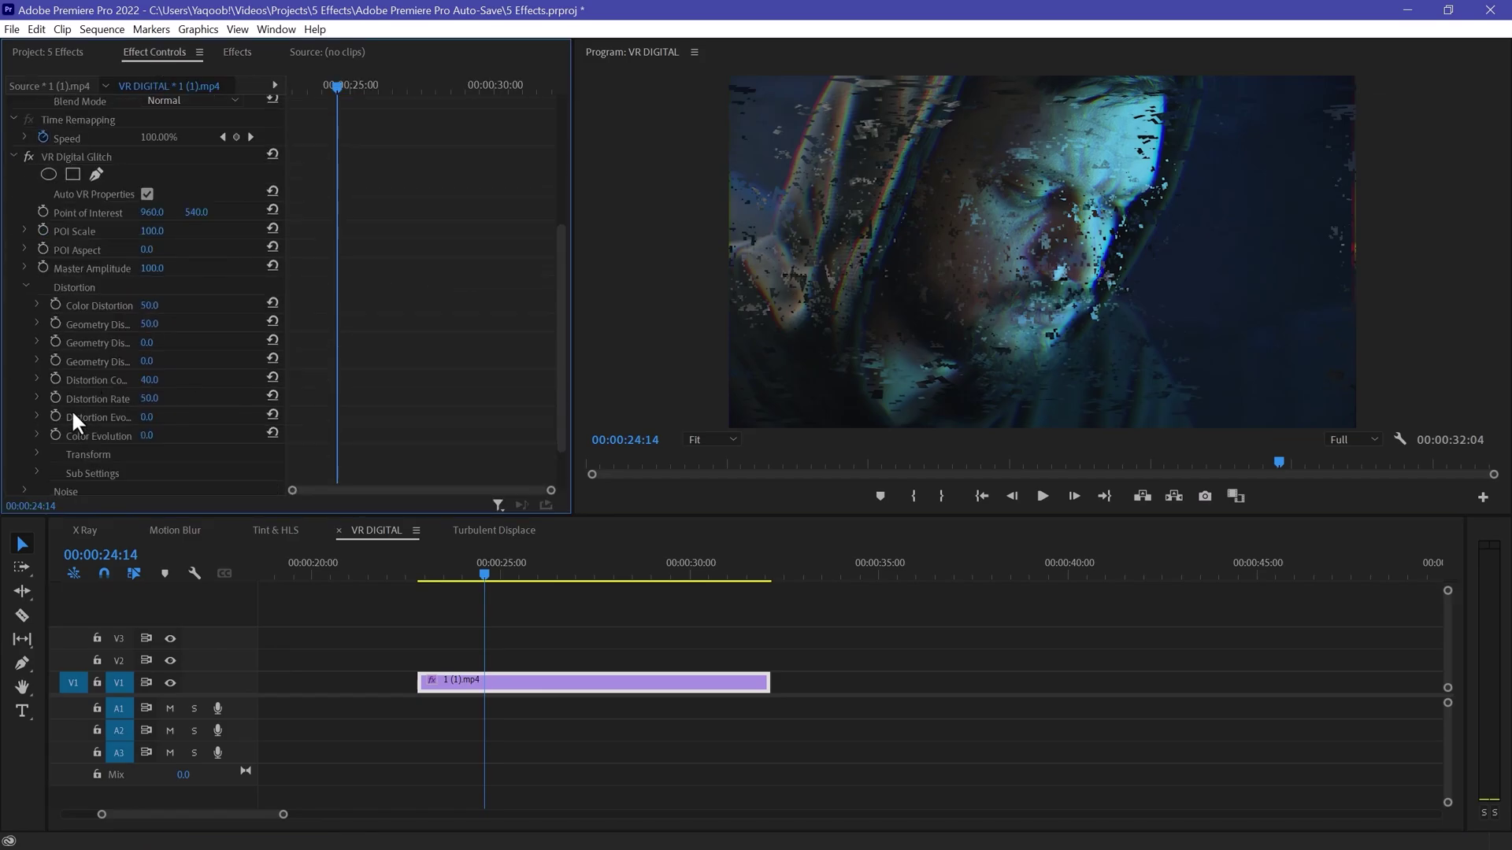
scroll(110, 415, "down", 1)
scroll(317, 282, "up", 4)
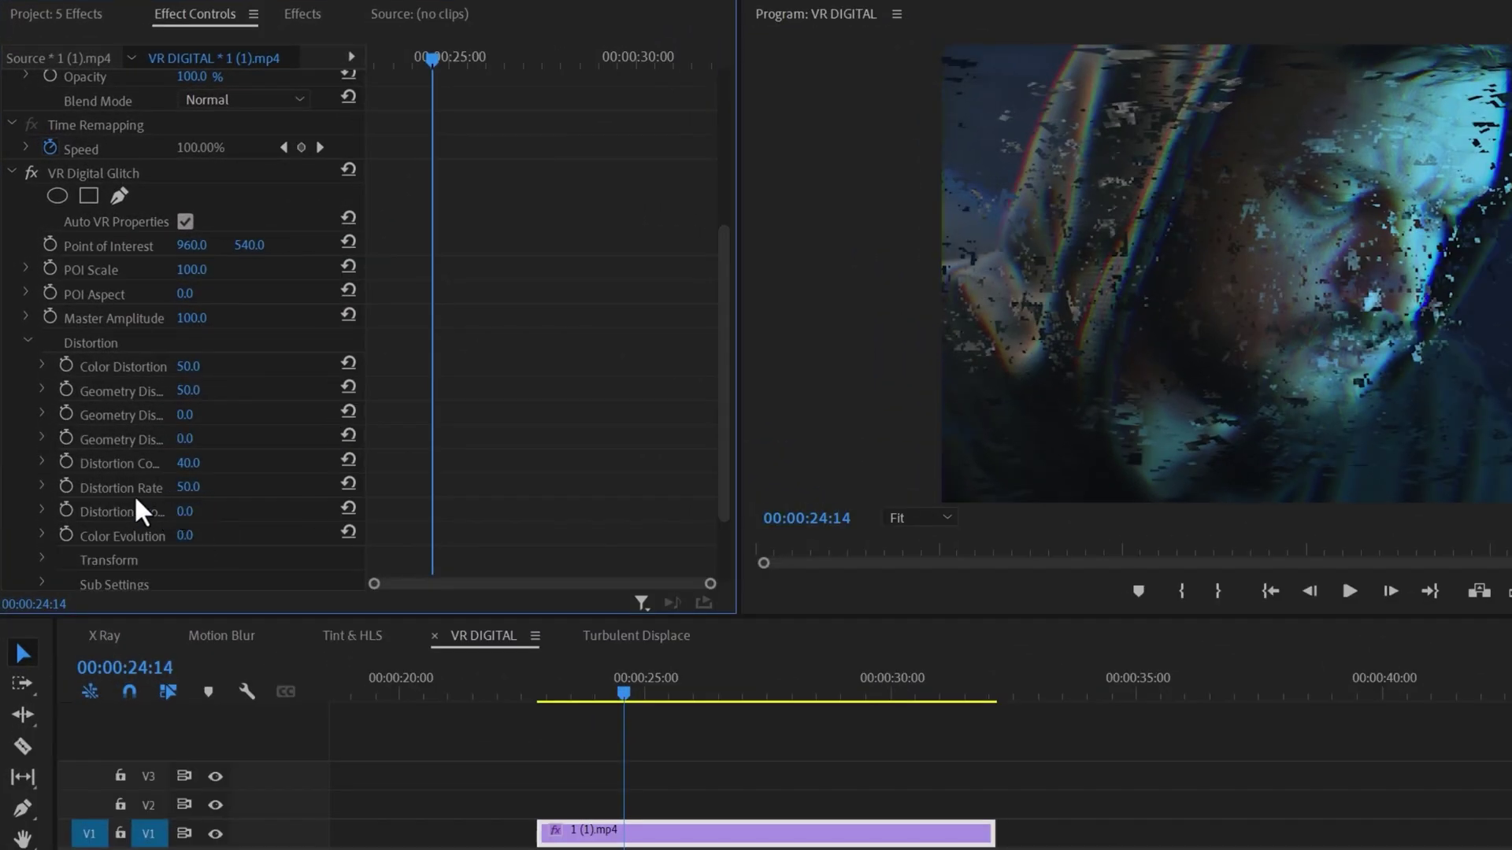
Step: Set Distortion Rate to 0 and Color Distortion to 100, then save the project
left_click(188, 487)
type("6")
key("Return")
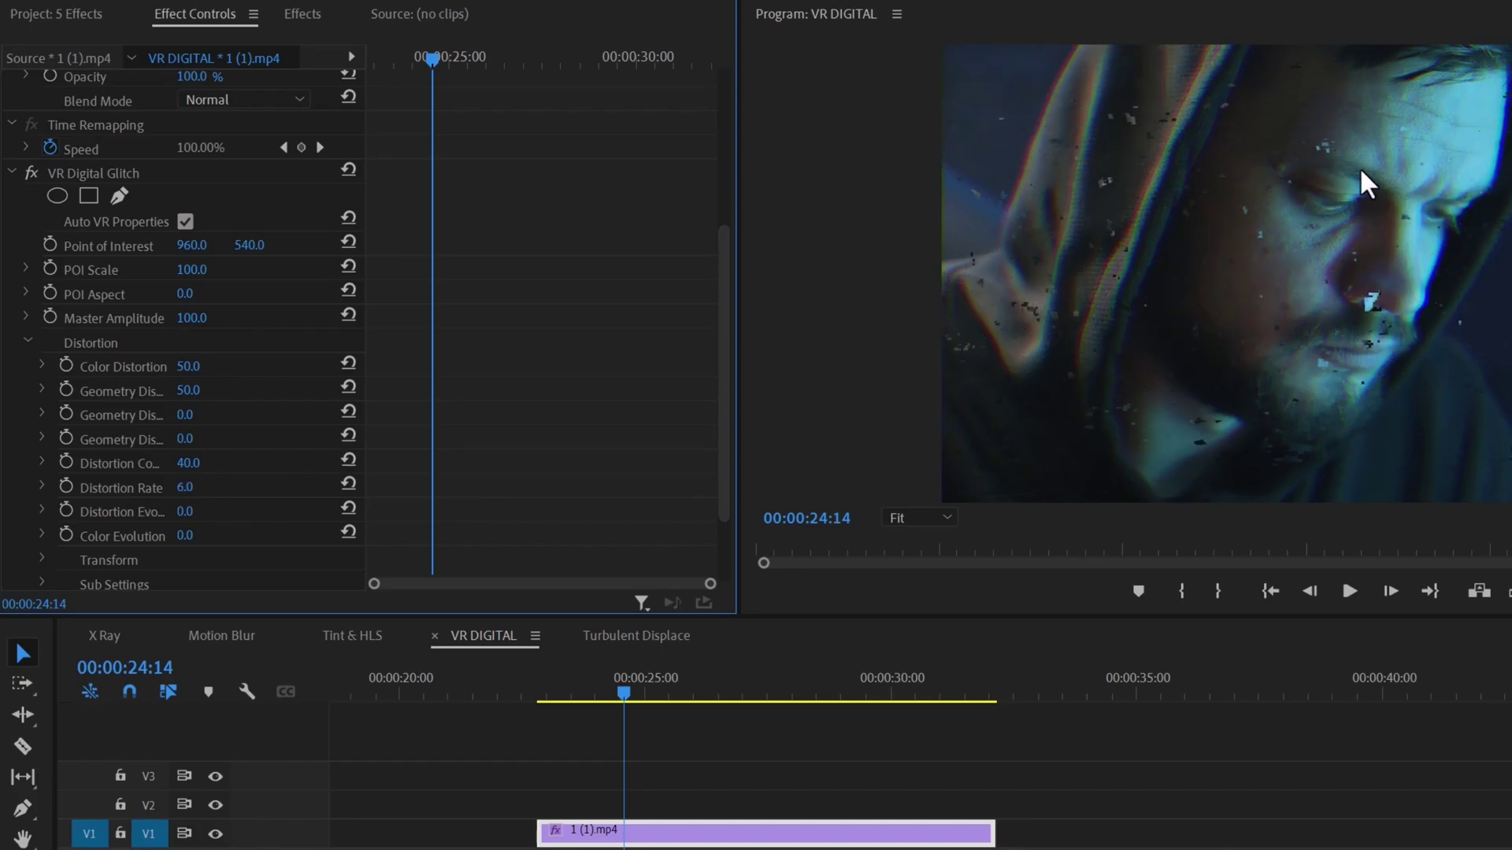
left_click_drag(193, 500, 170, 500)
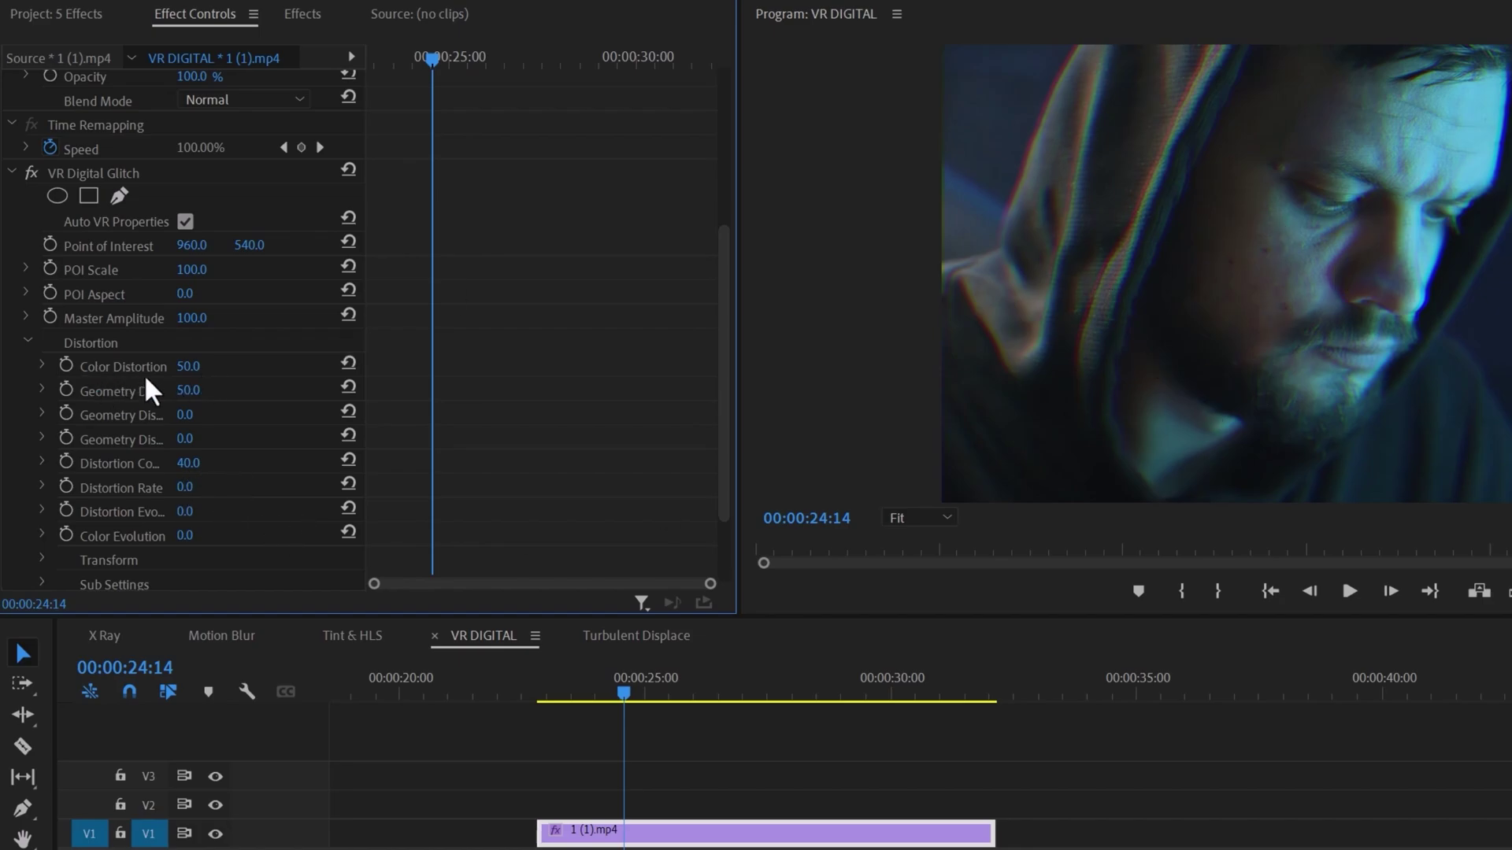
left_click_drag(188, 366, 228, 366)
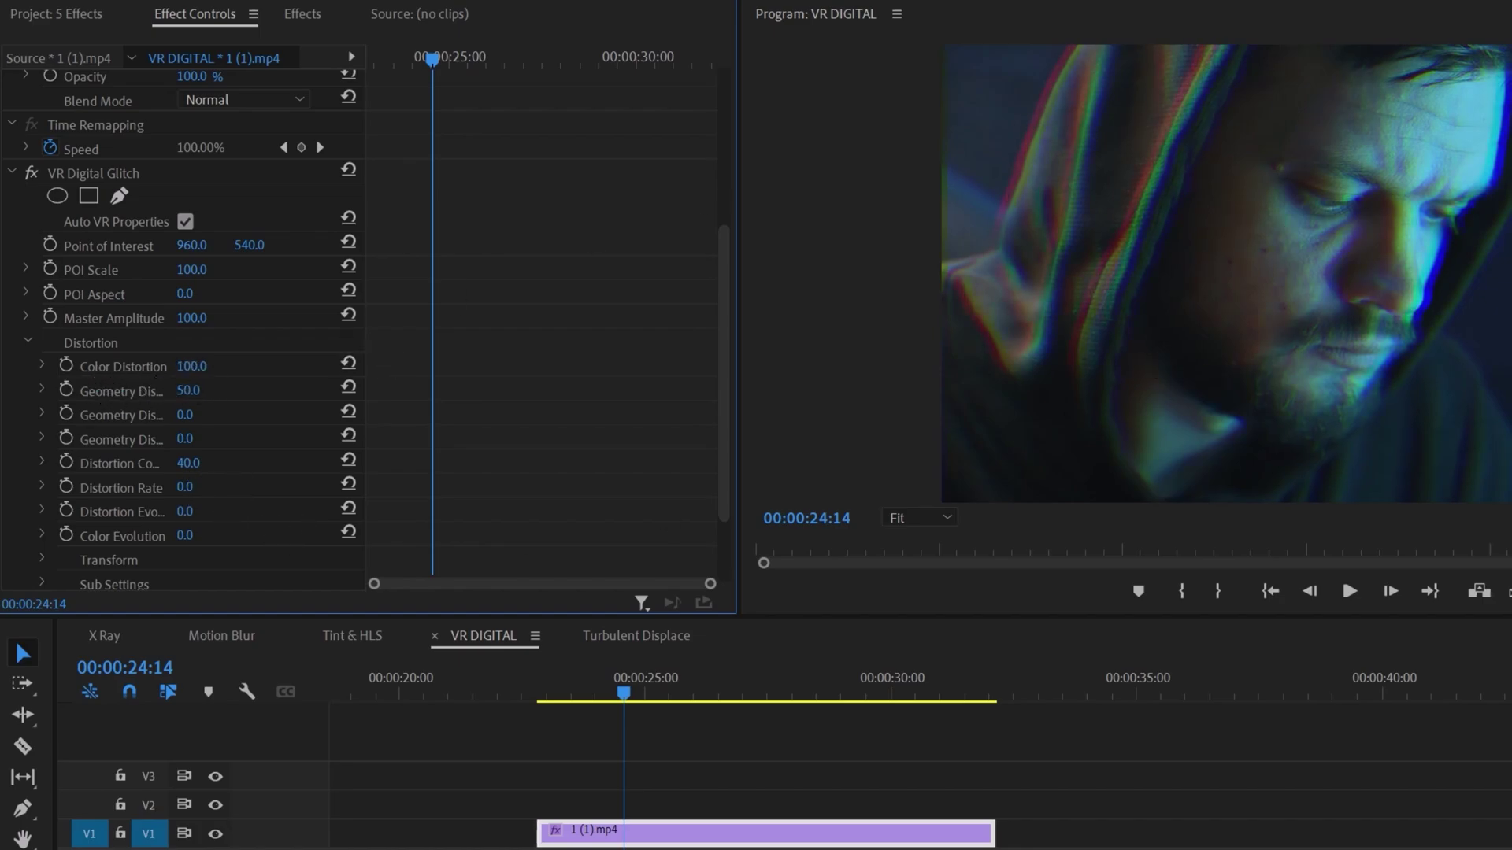
key("ctrl+s")
Step: Keyframe Master Amplitude at 0, then at 100 three frames later
left_click(51, 318)
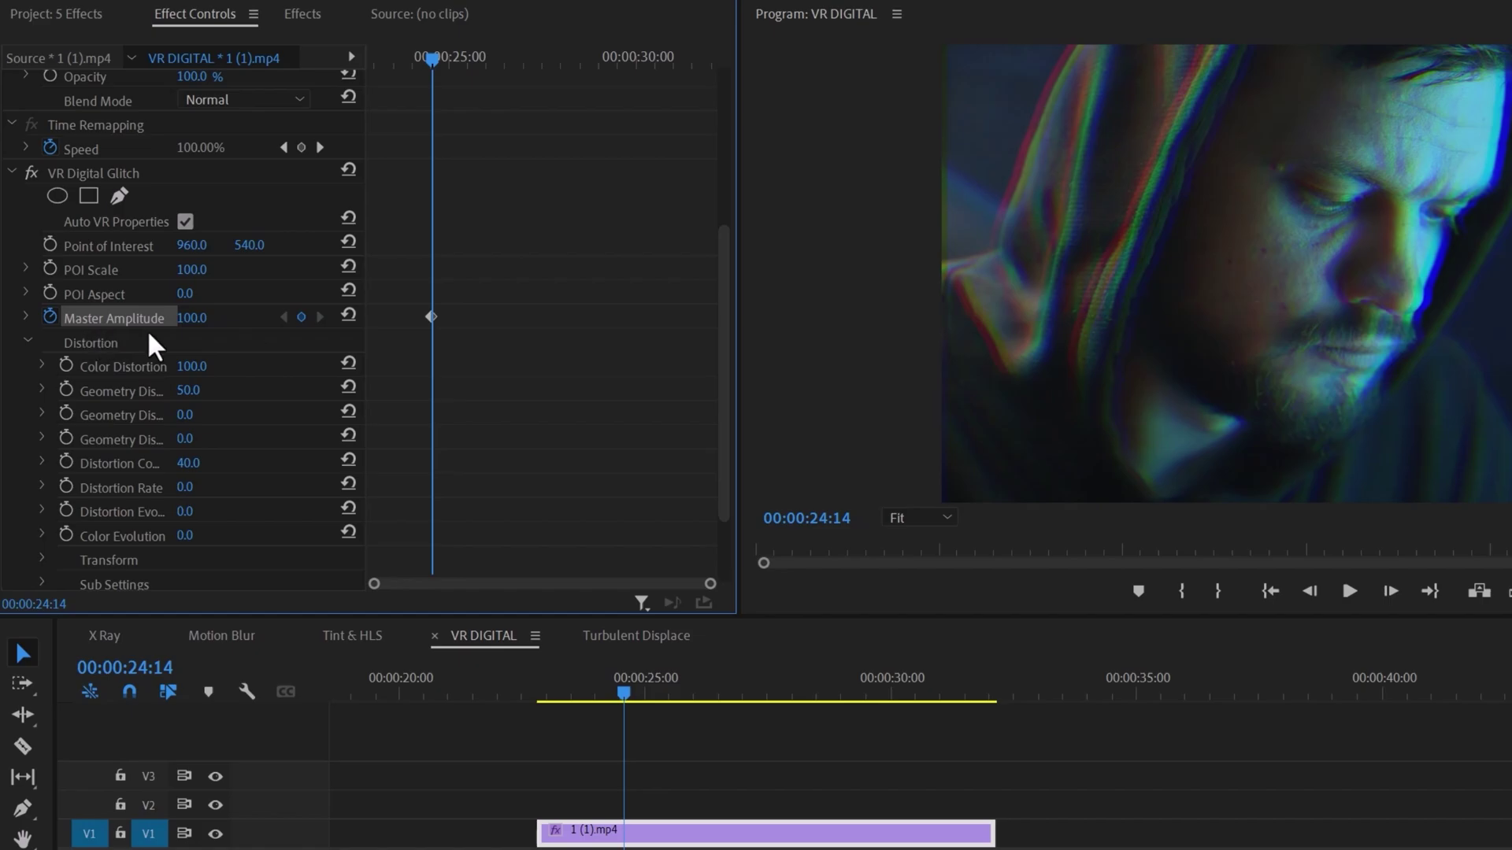
left_click(197, 318)
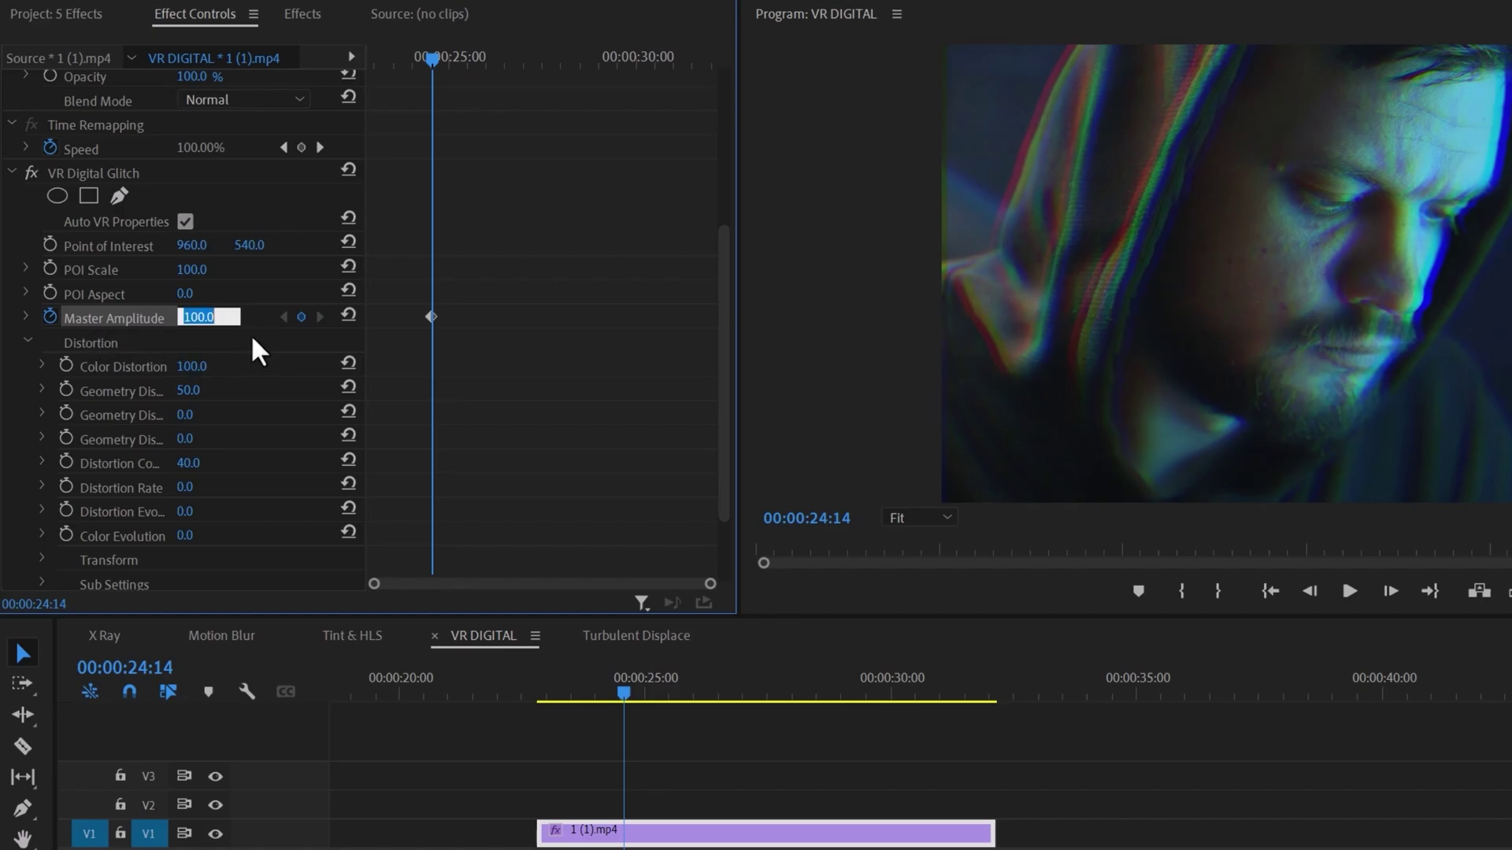
key("Return")
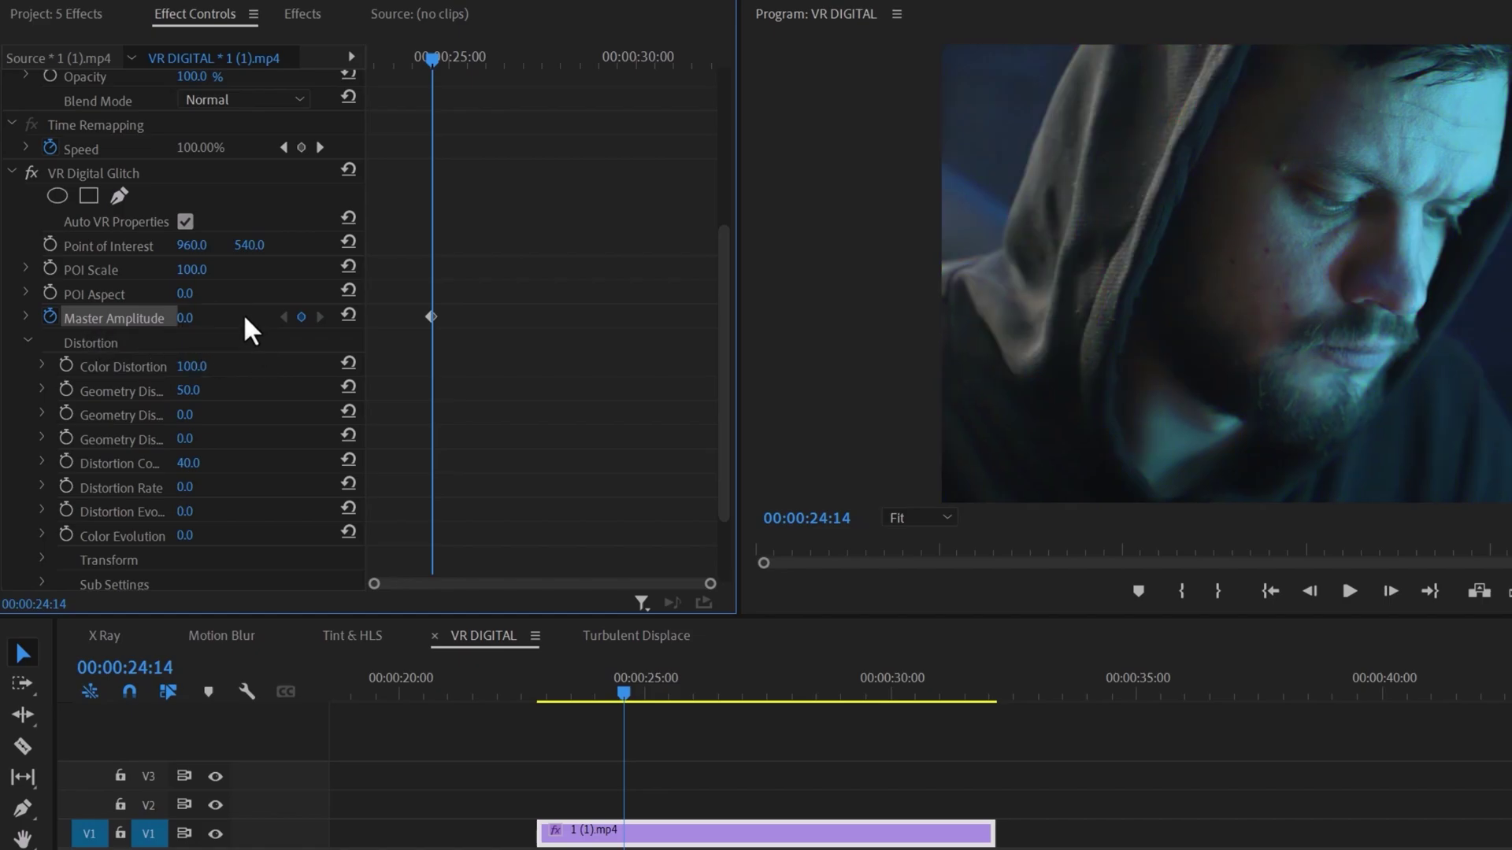
key("Right")
key("Right")
key("Right")
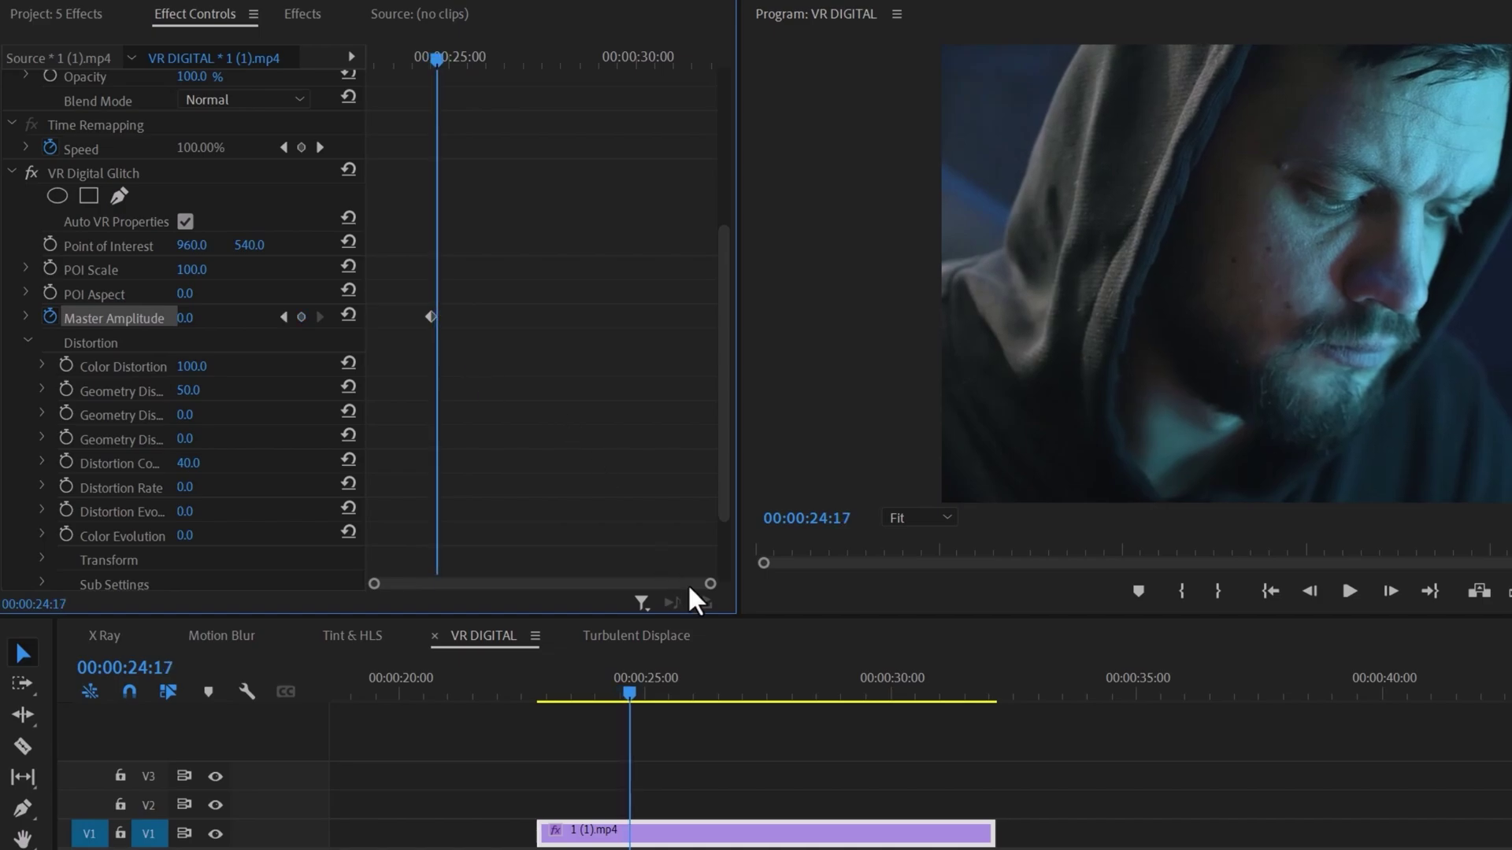
left_click_drag(711, 584, 512, 585)
left_click(193, 318)
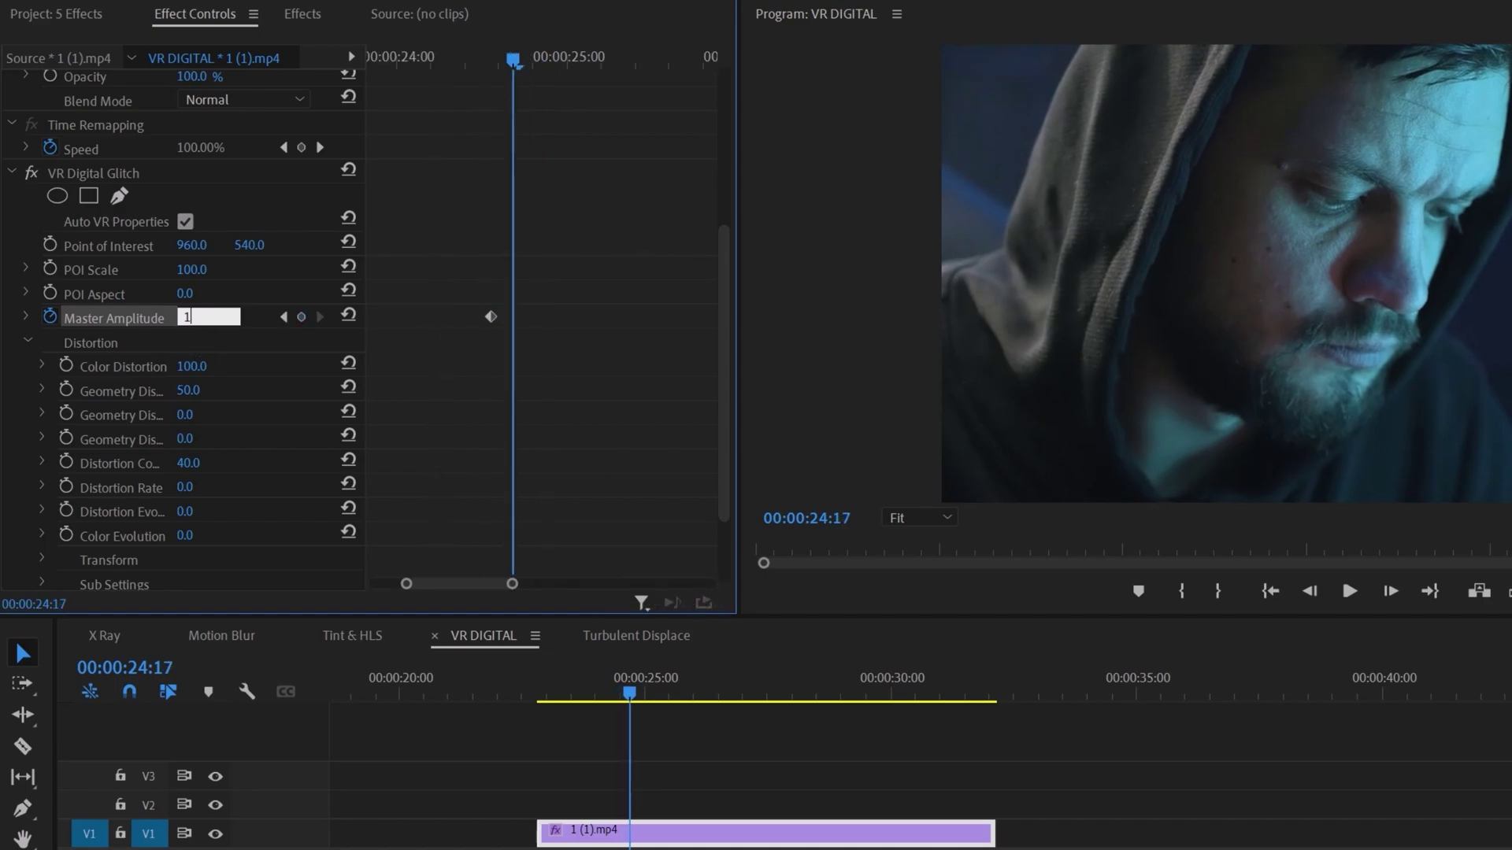
type("100")
key("Return")
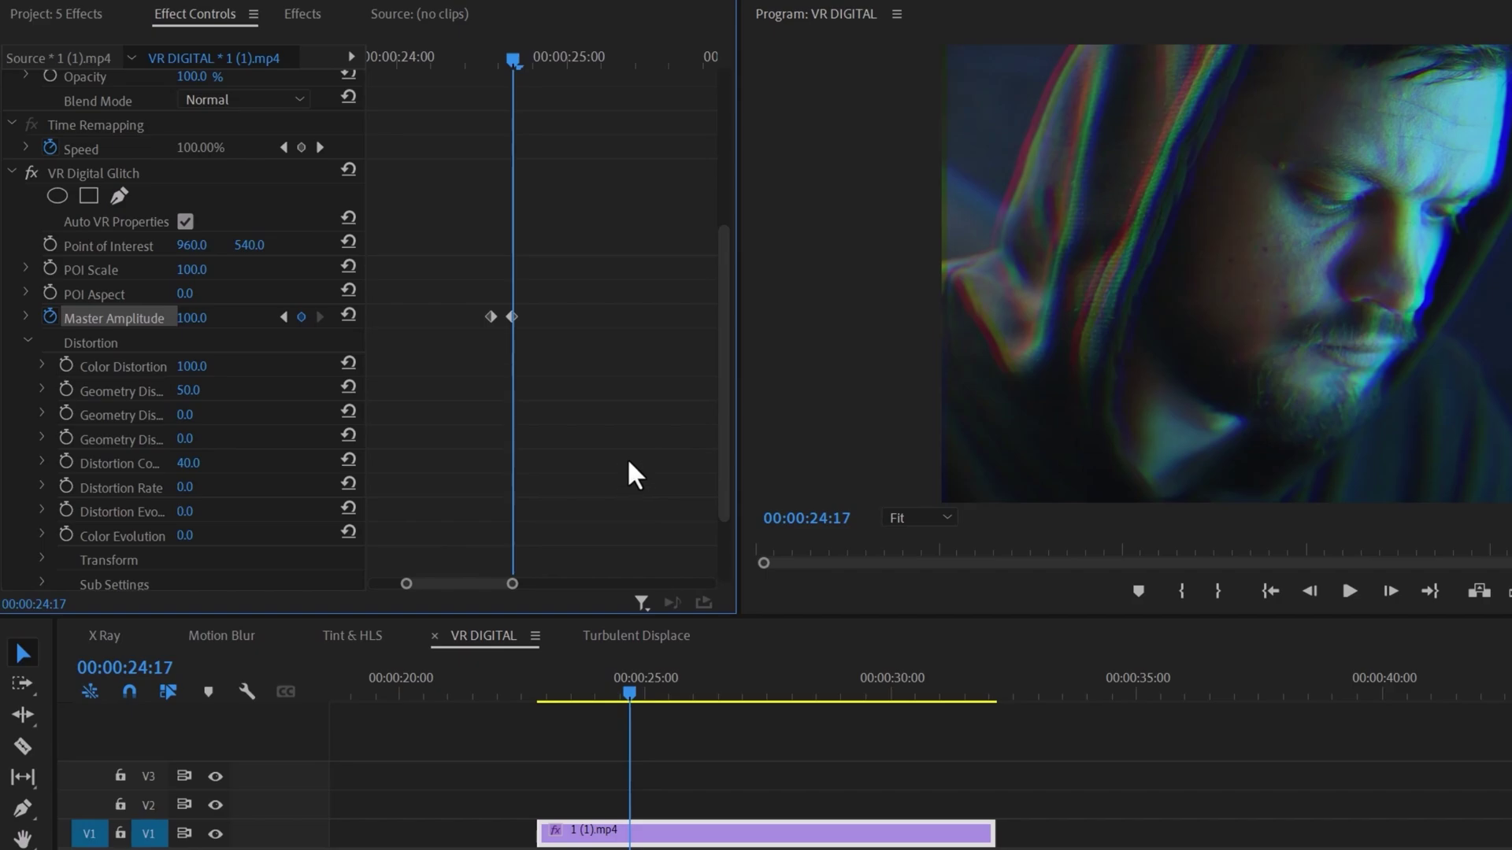
Step: Keyframe Master Amplitude back to 0 another three frames on, then play the glitch flash
key("Right")
key("Right")
key("Right")
left_click(197, 318)
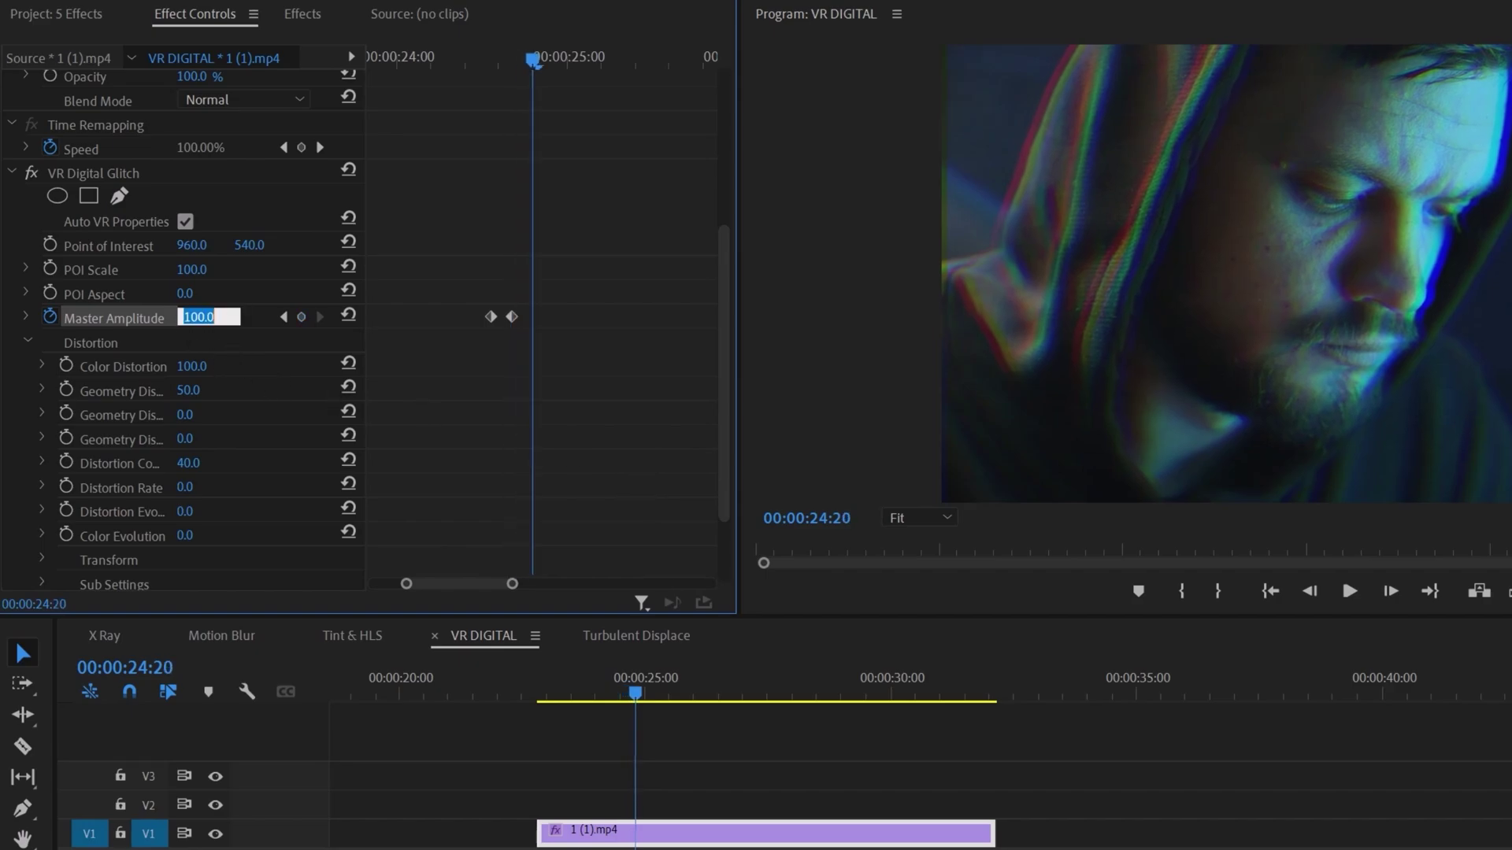
type("0")
key("Return")
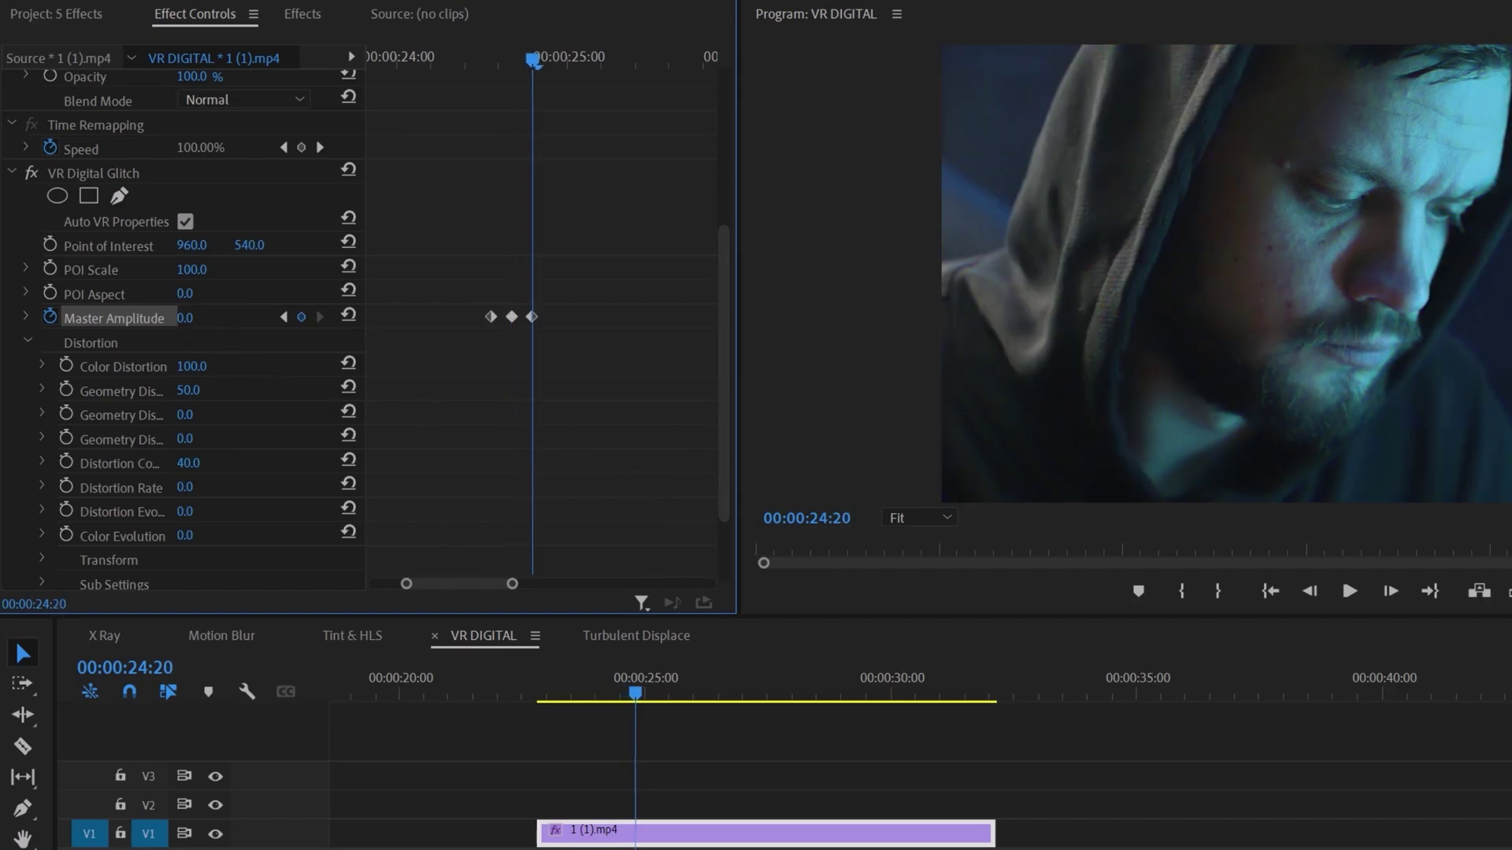
mouse_move(512, 66)
left_mouse_down()
mouse_move(480, 72)
mouse_move(492, 69)
left_mouse_up()
key("space")
Step: Search 'dir' and apply Directional Blur to the VR DIGITAL clip
left_click(307, 17)
left_click(230, 44)
left_click(171, 44)
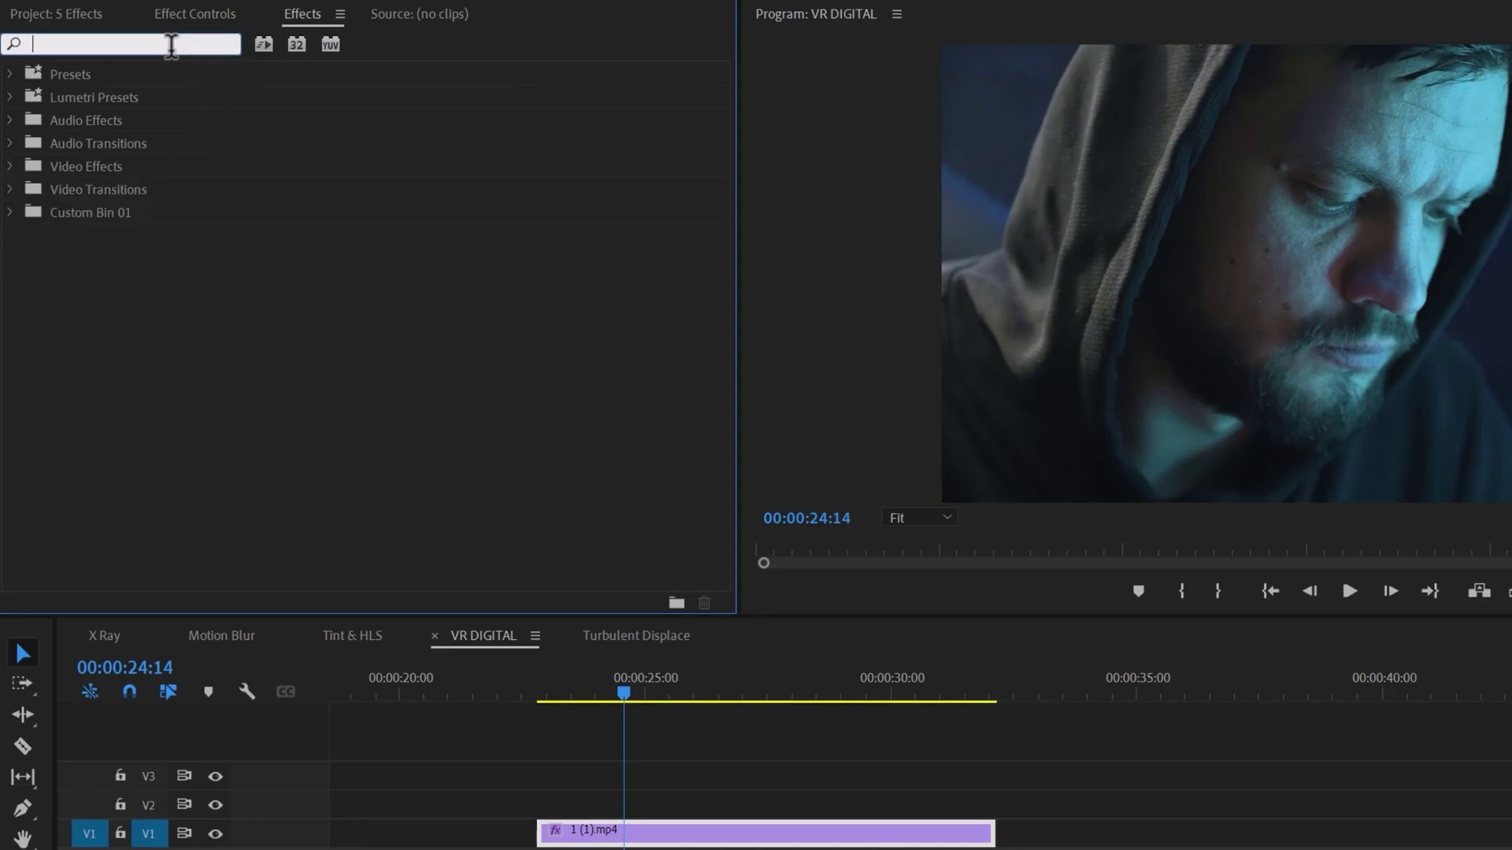
type("dir")
left_click_drag(119, 211, 677, 836)
left_click(198, 15)
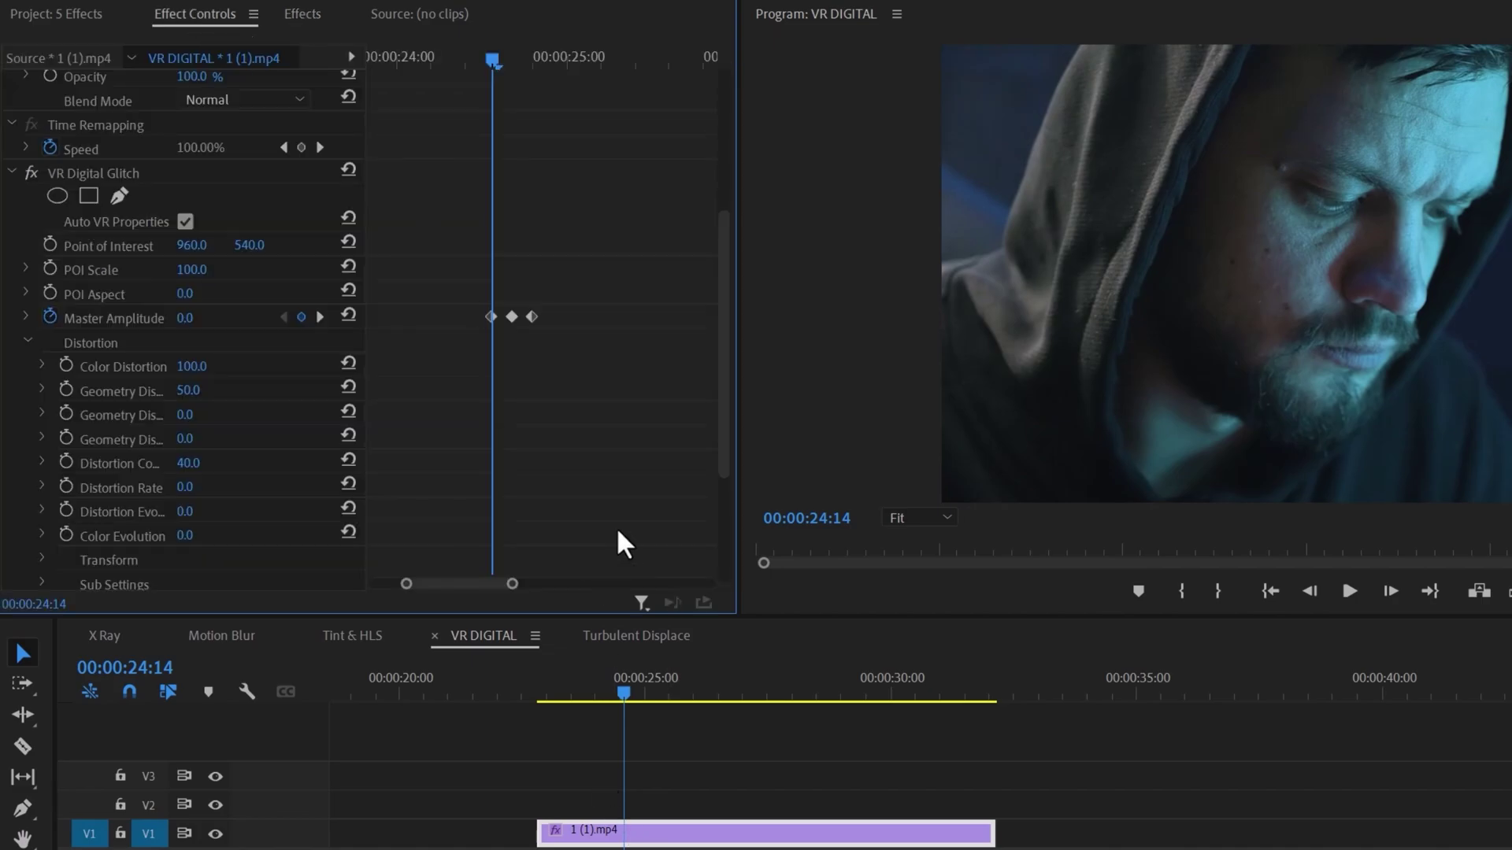
scroll(584, 499, "down", 5)
left_click_drag(493, 61, 499, 141)
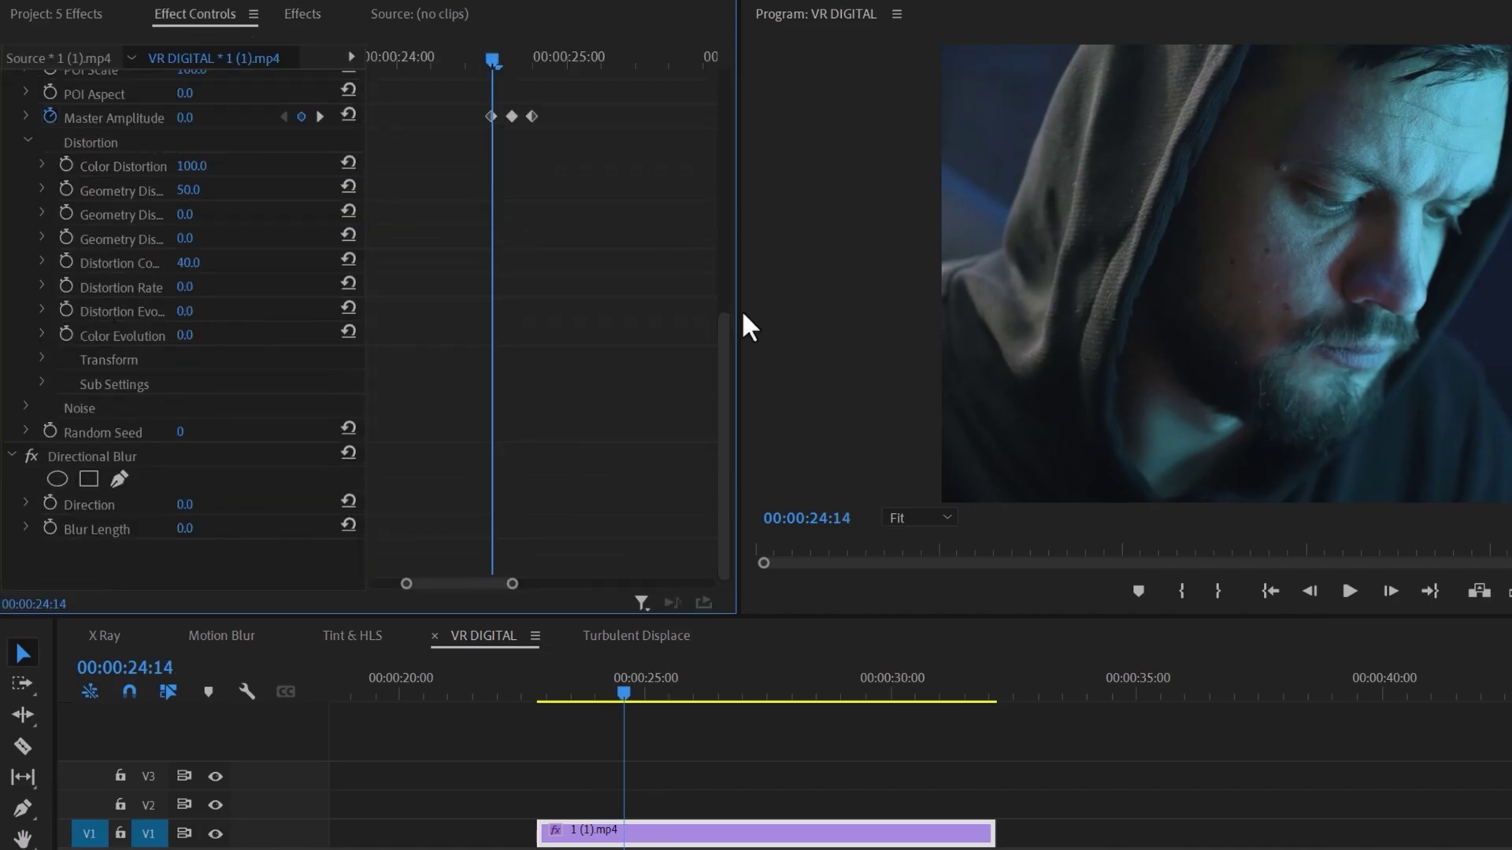
scroll(725, 347, "up", 3)
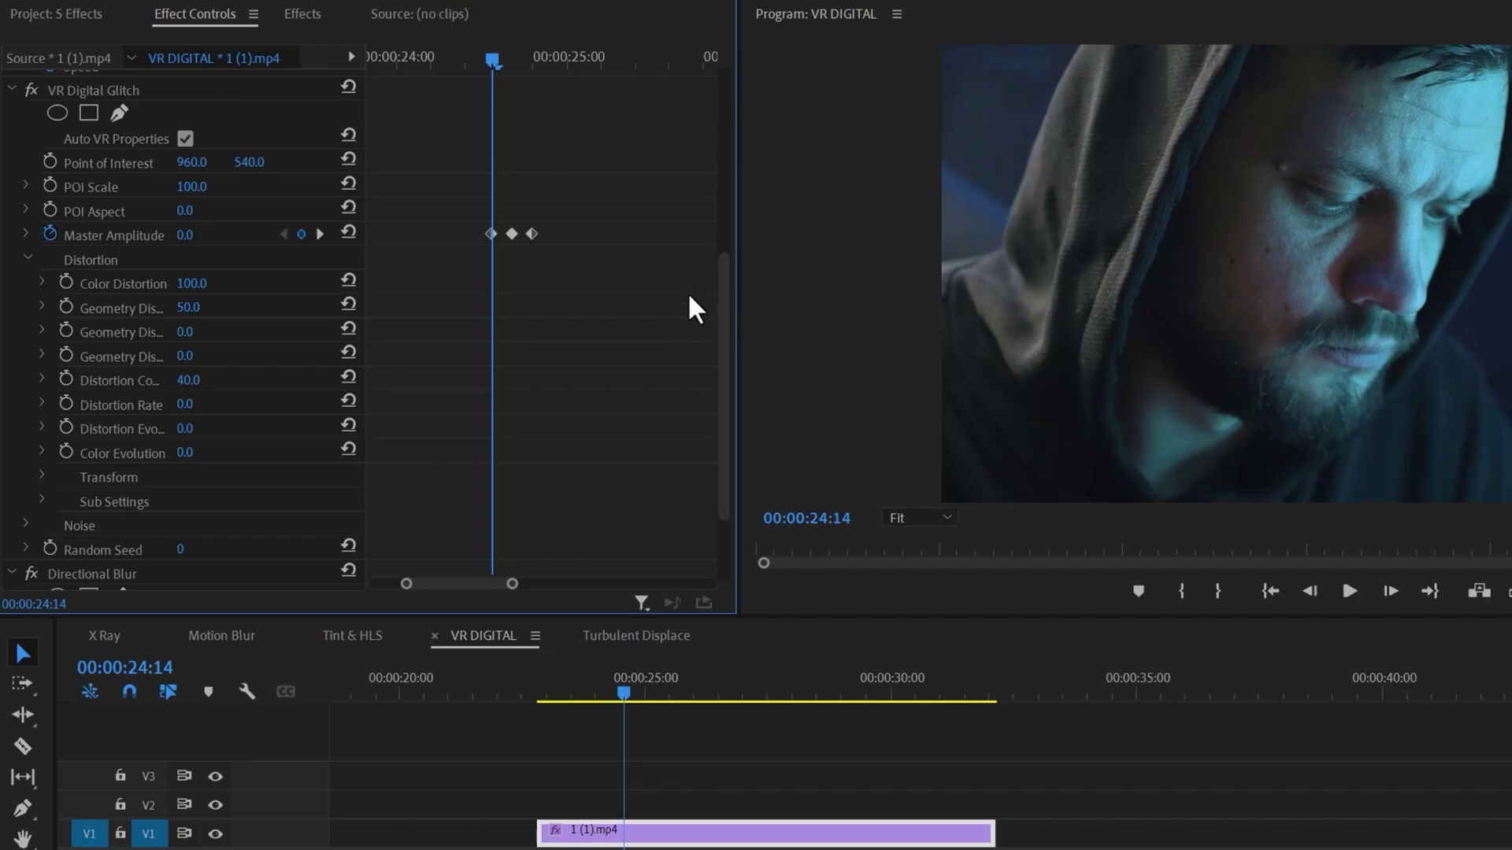
left_click_drag(726, 276, 769, 365)
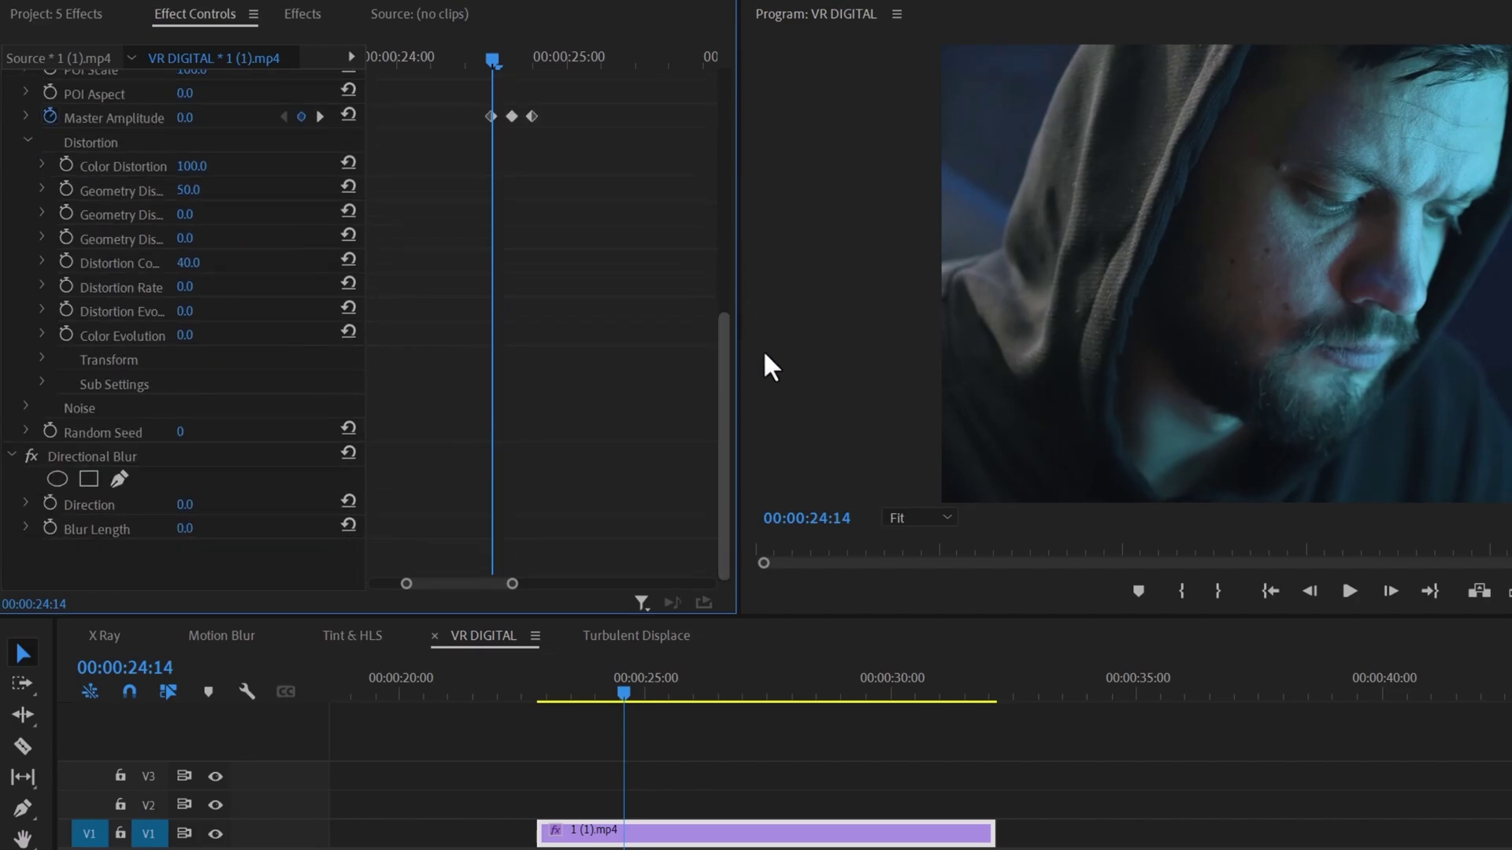
Step: Keyframe Blur Length at 0, then 5.0 at the middle Master Amplitude keyframe
left_click(51, 528)
left_click(186, 529)
key("Return")
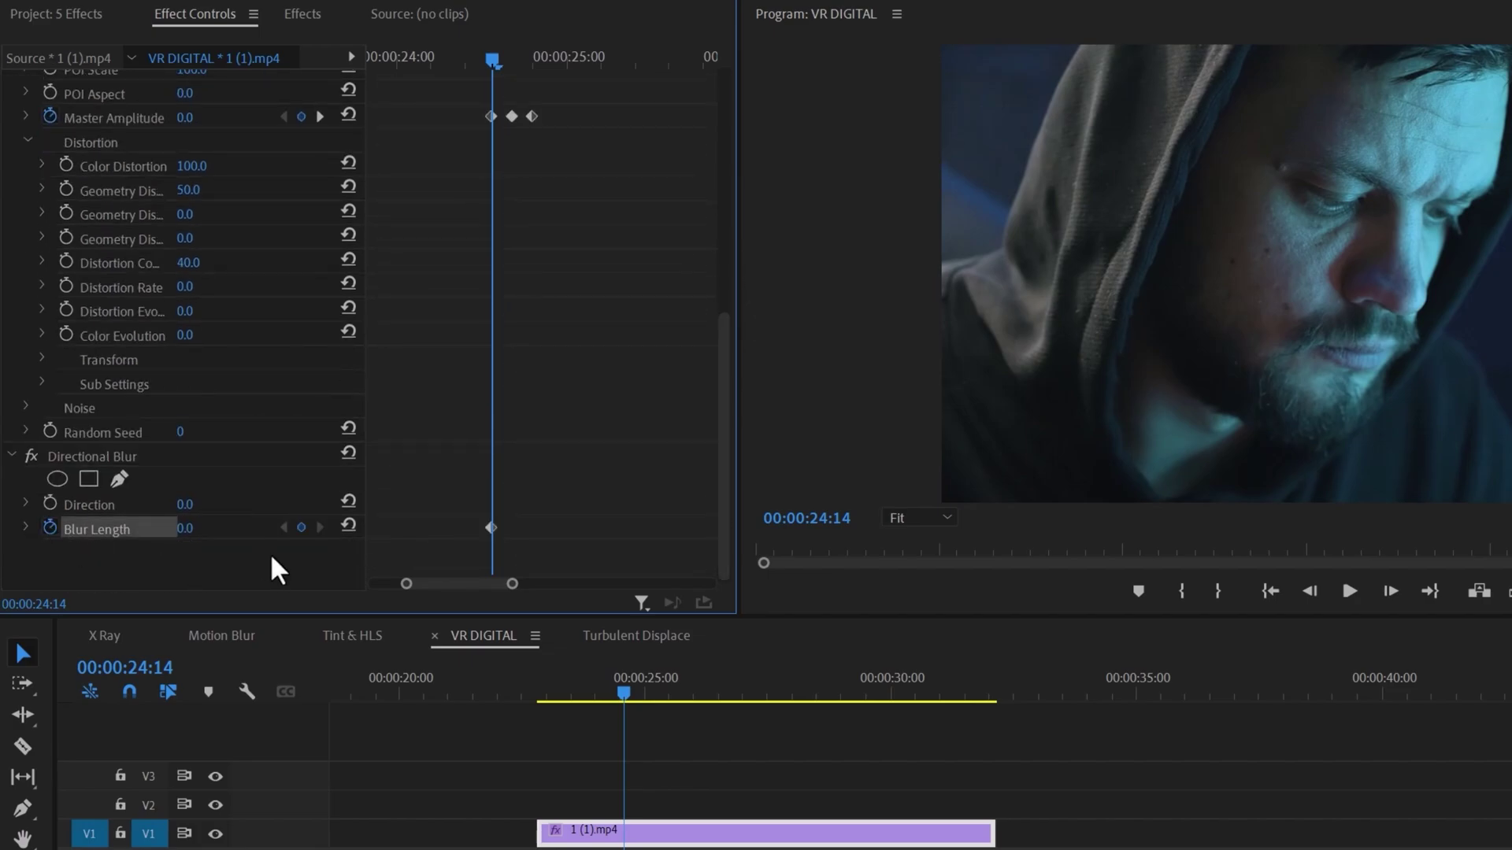
key("Right")
key("Right")
key("Right")
left_click(513, 118)
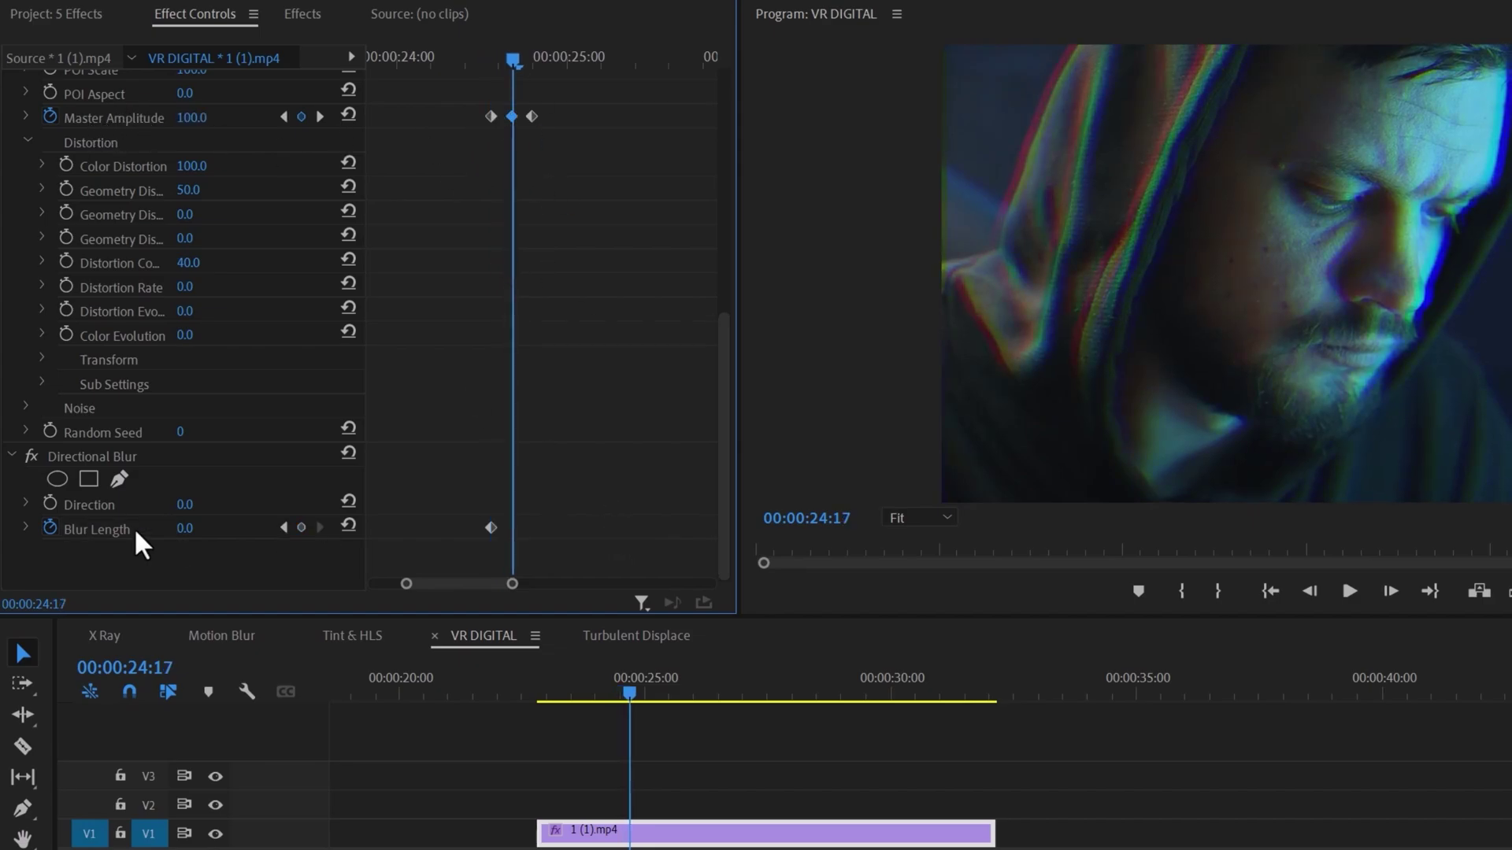
left_click(191, 529)
key("Return")
key("Right")
key("Right")
key("Right")
Step: Keyframe Blur Length back to 0 at the third keyframe and play the glitch-and-blur animation
left_click(533, 118)
left_click(203, 526)
key("Return")
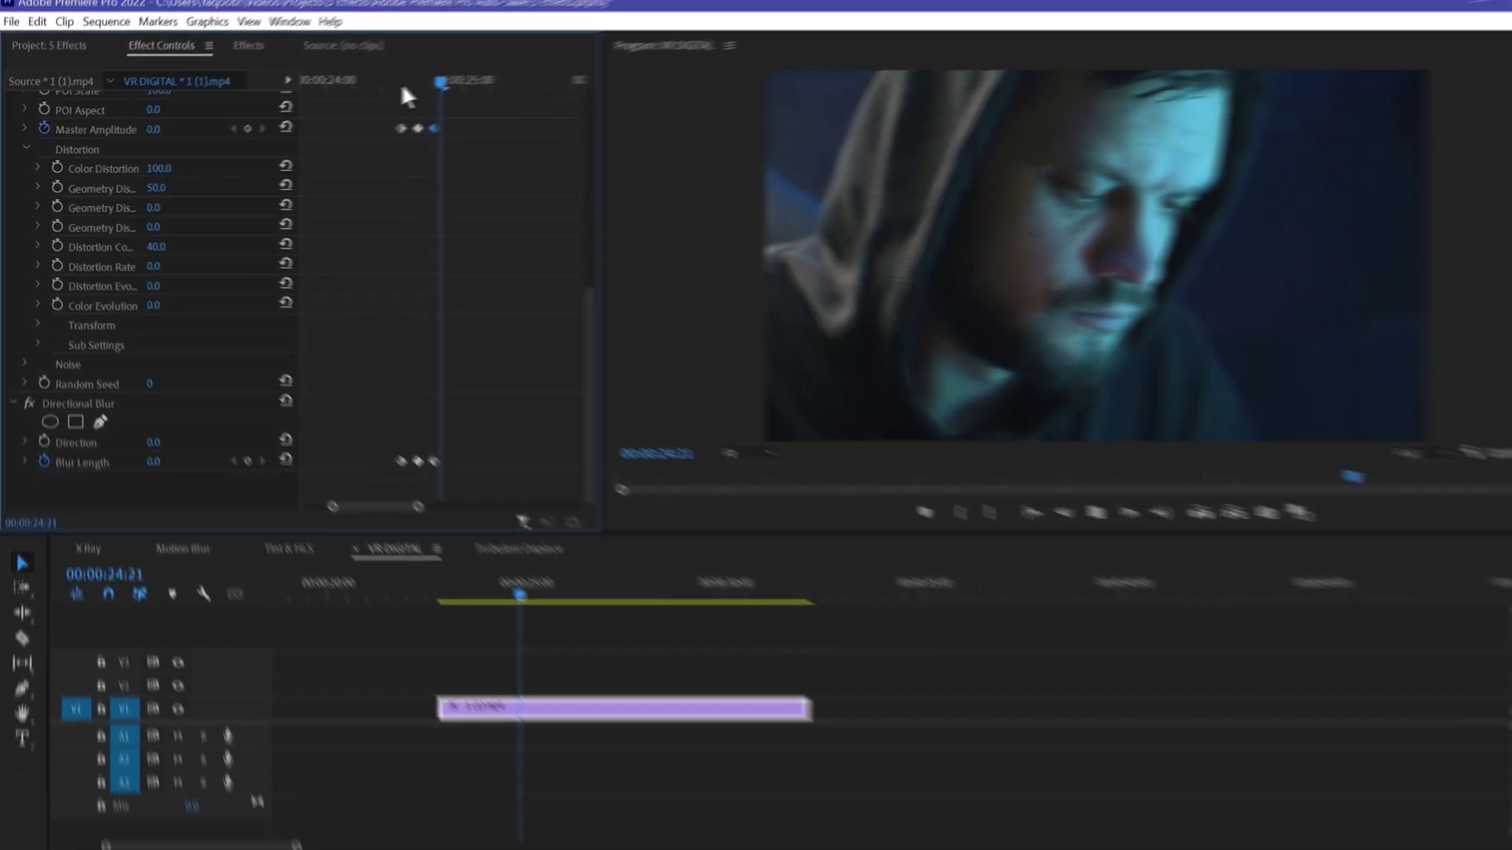
key("space")
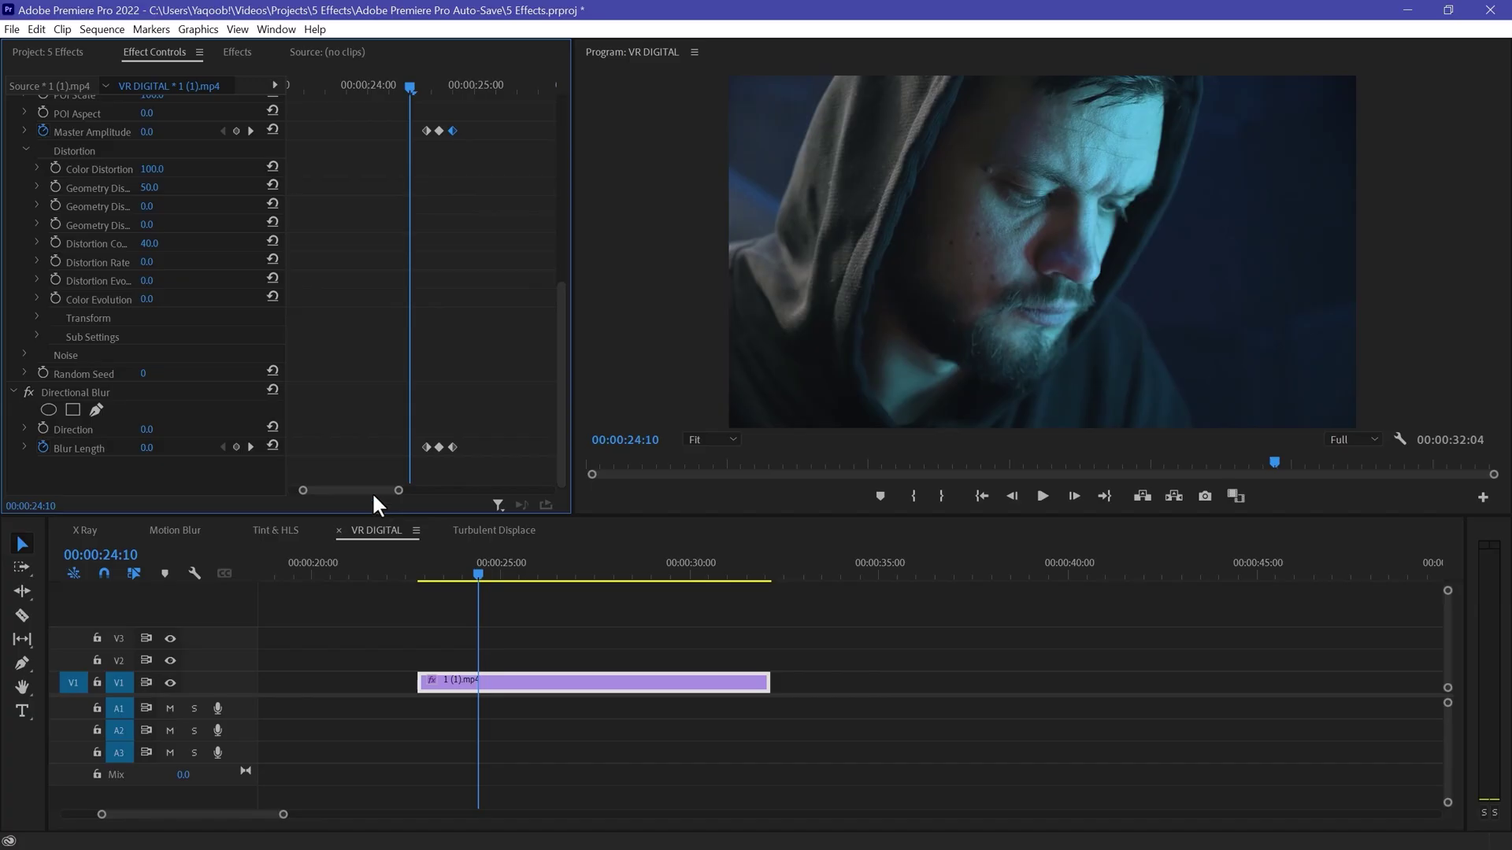
Step: Copy the amplitude and blur keyframes later in the clip, nudge them right, and preview the bursts
scroll(372, 485, "right", 3)
left_click_drag(467, 123, 417, 447)
scroll(370, 487, "right", 2)
left_click_drag(479, 105, 396, 474)
left_click_drag(484, 450, 490, 450)
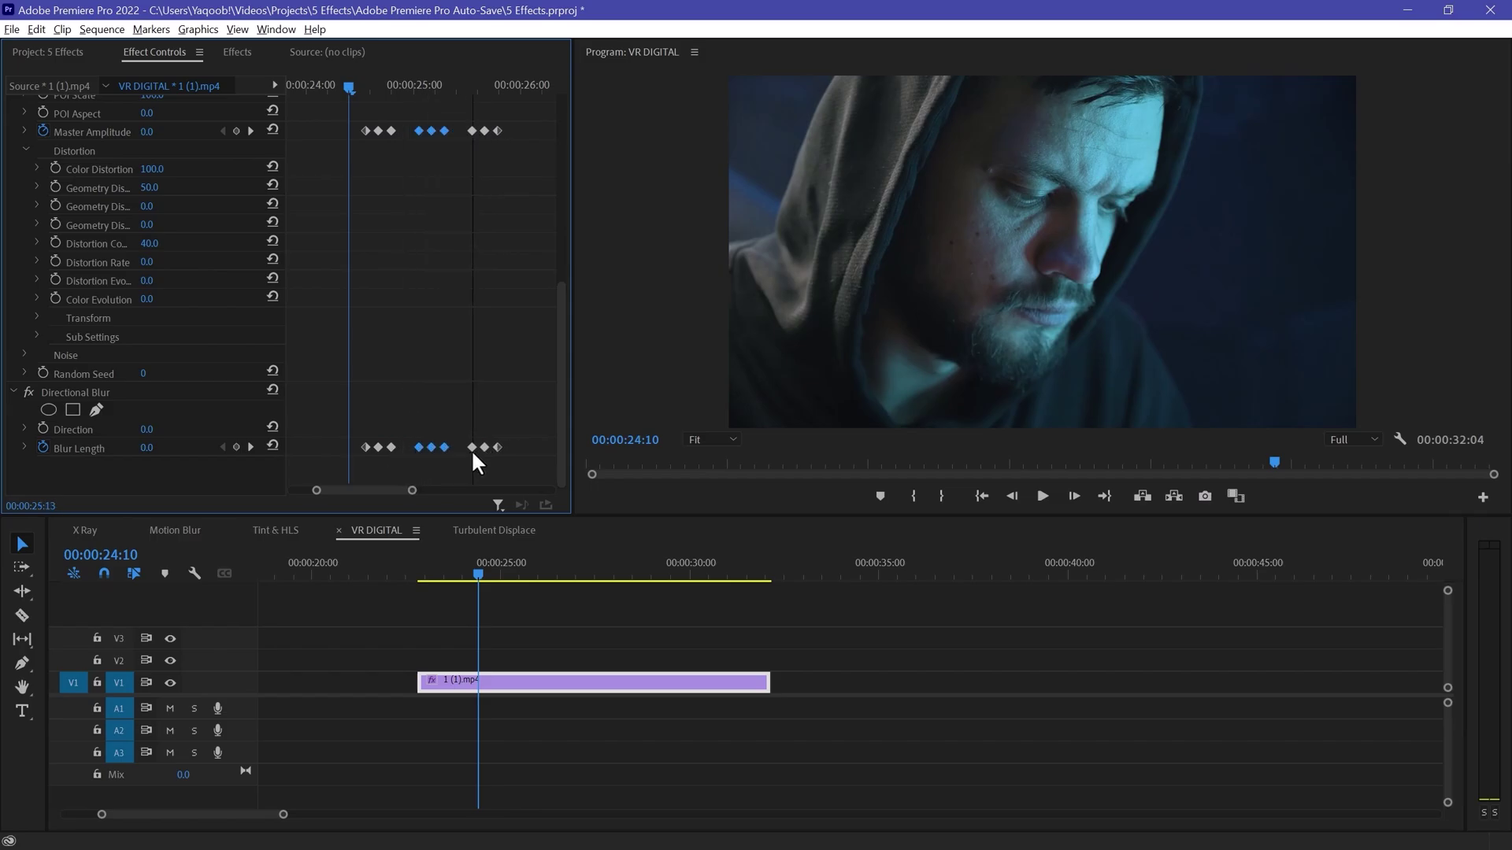
key("space")
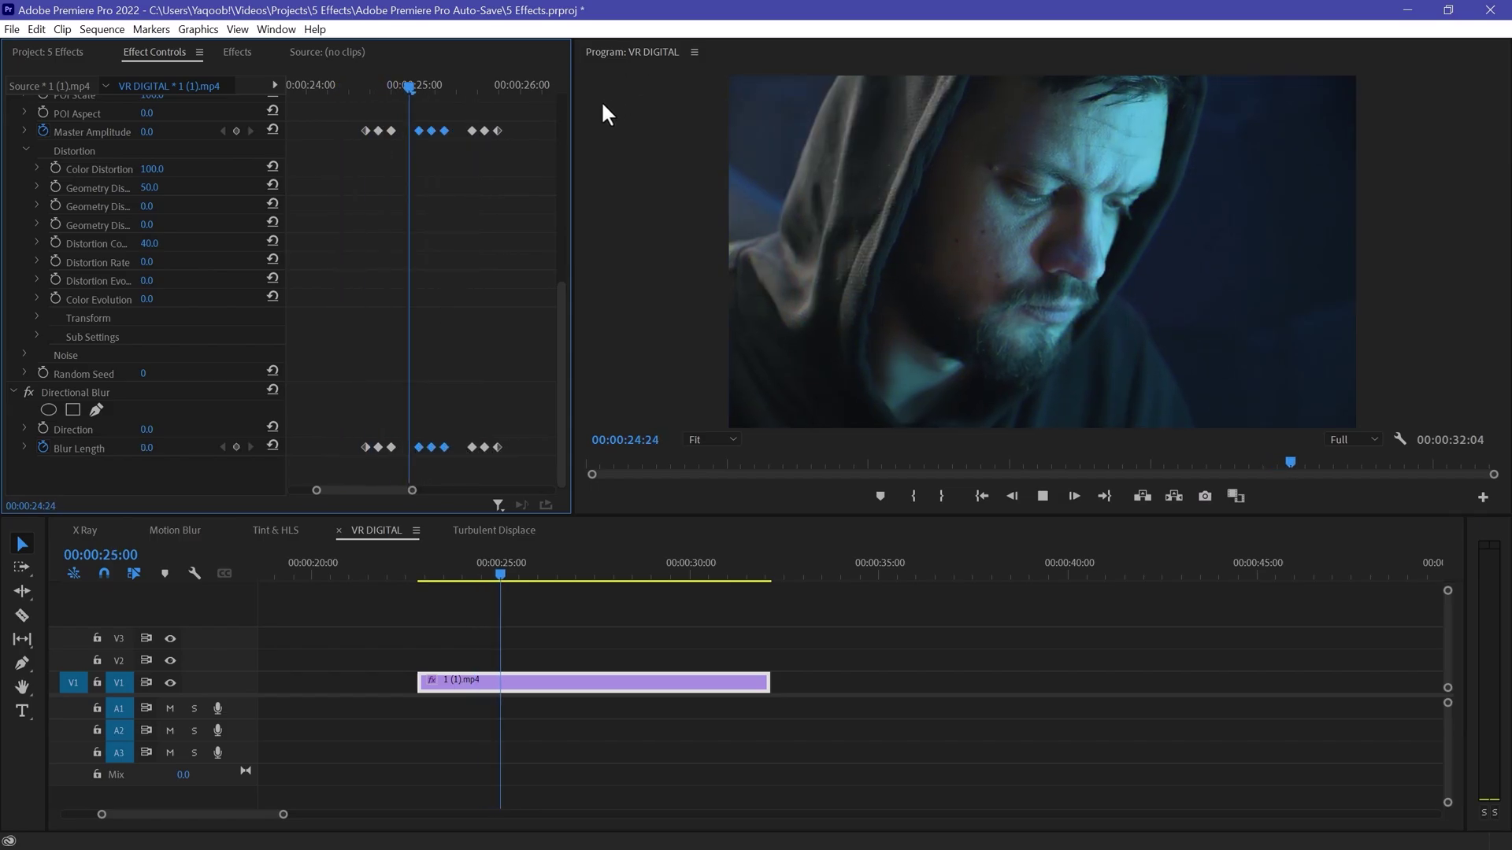
left_click(494, 530)
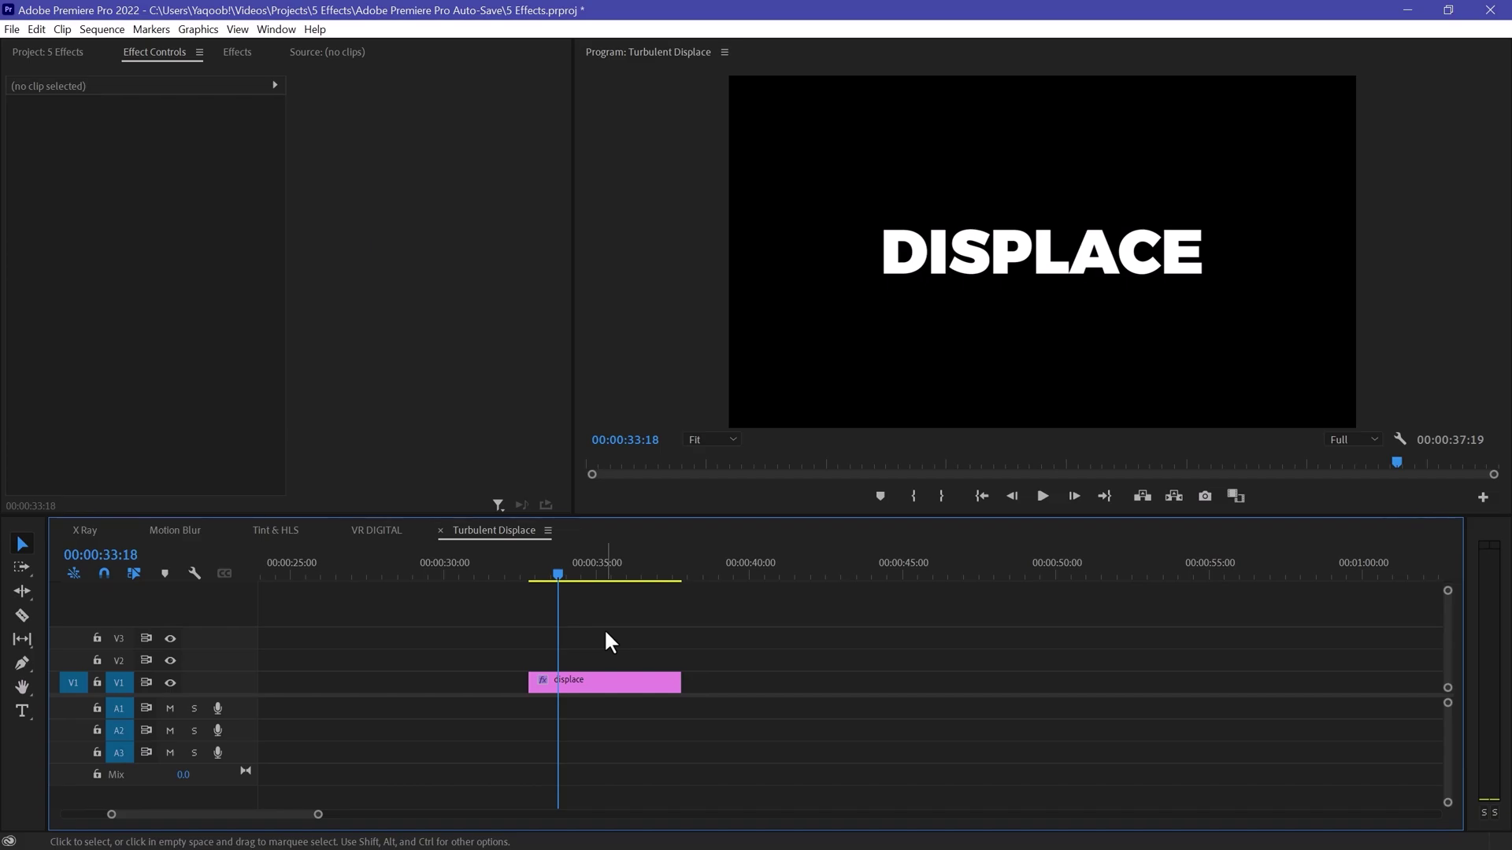
Step: Search 'turb' and apply Turbulent Displace to the DISPLACE title clip
key("shift+7")
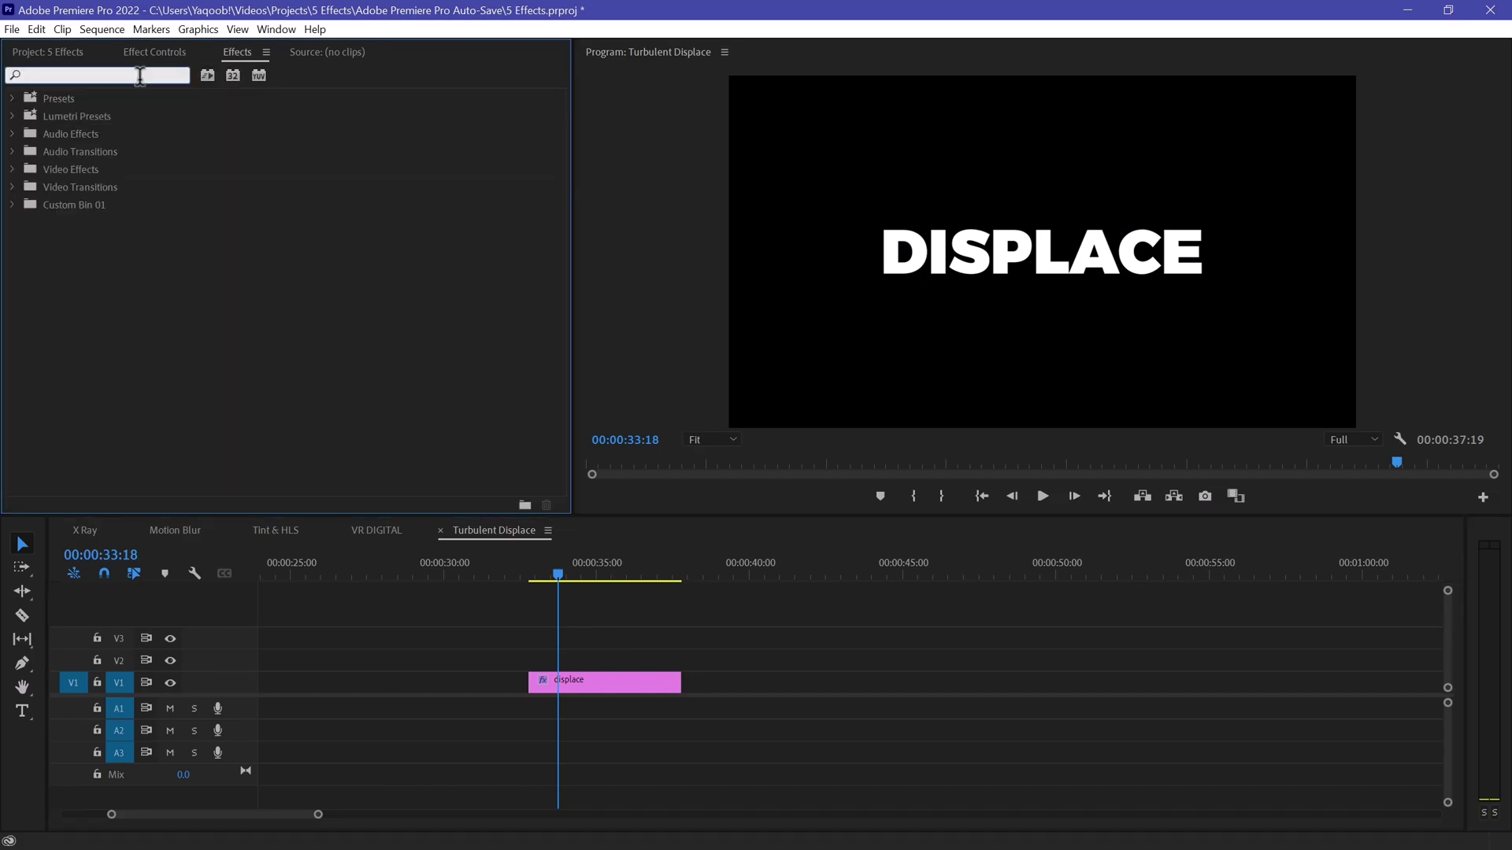
type("turb")
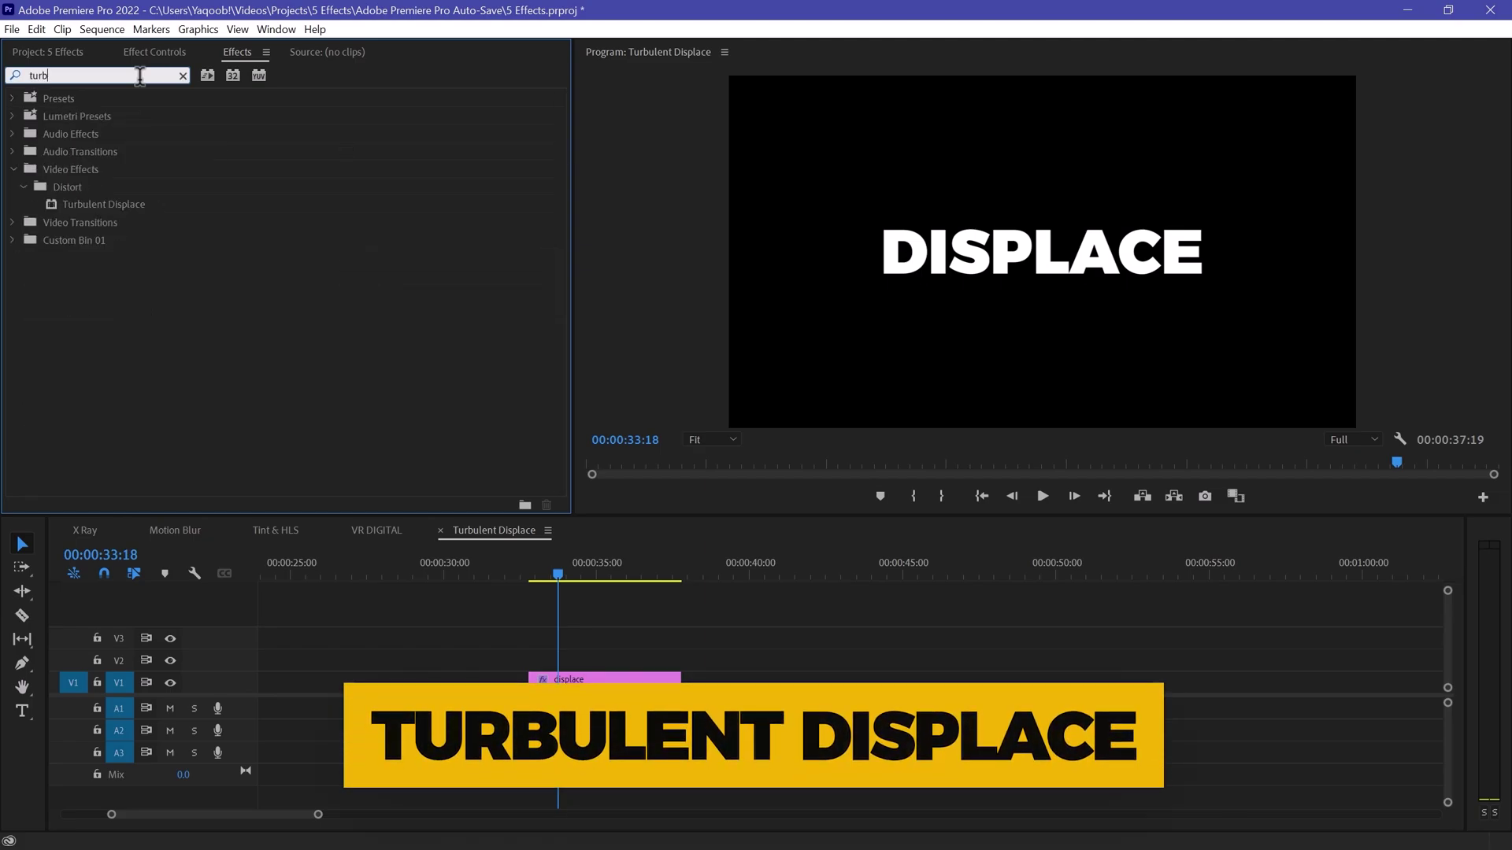
left_click_drag(559, 427, 630, 674)
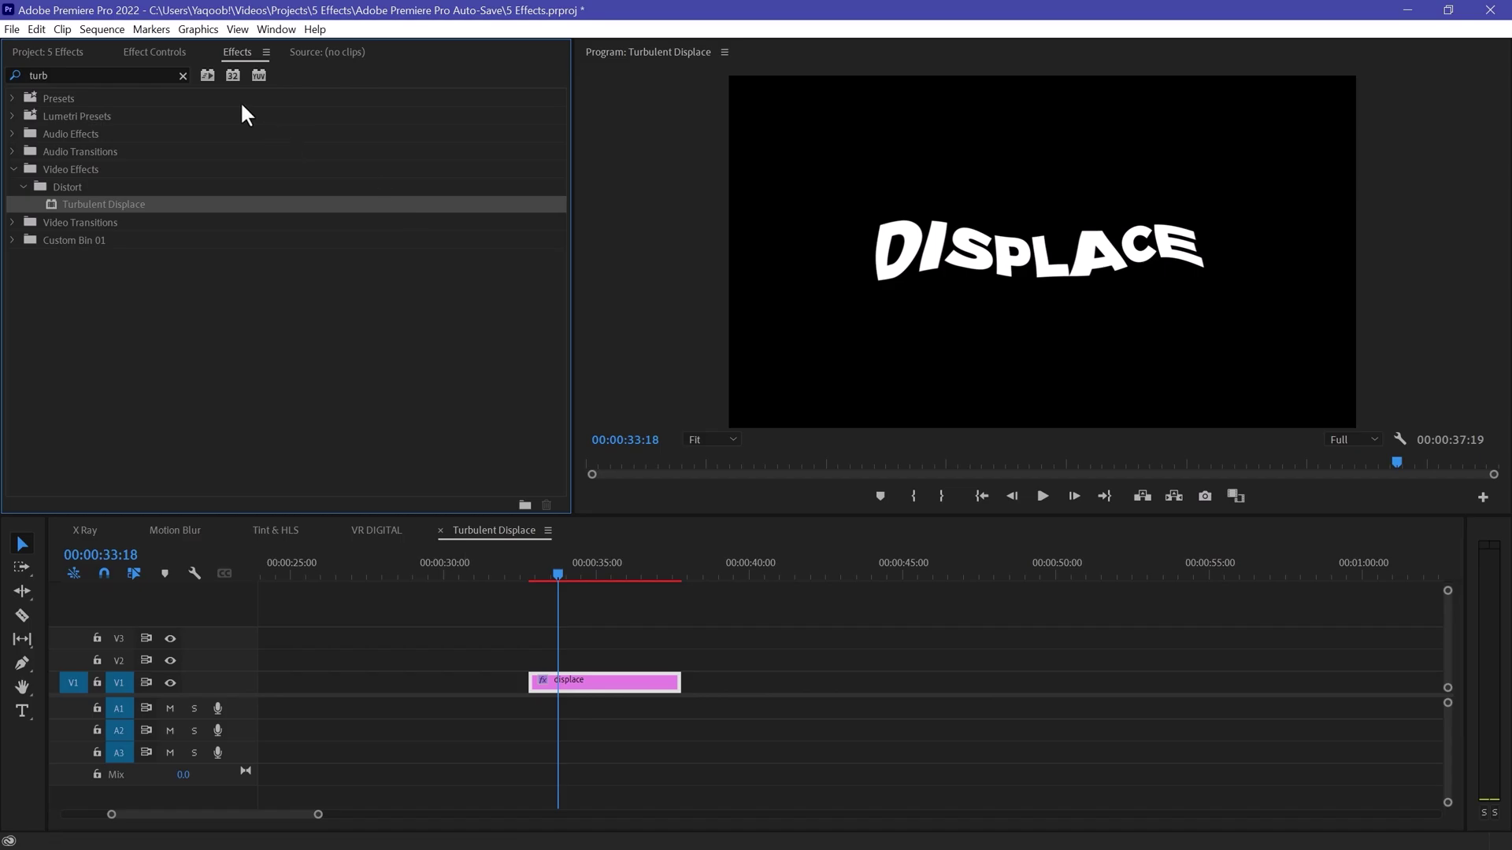
left_click(154, 52)
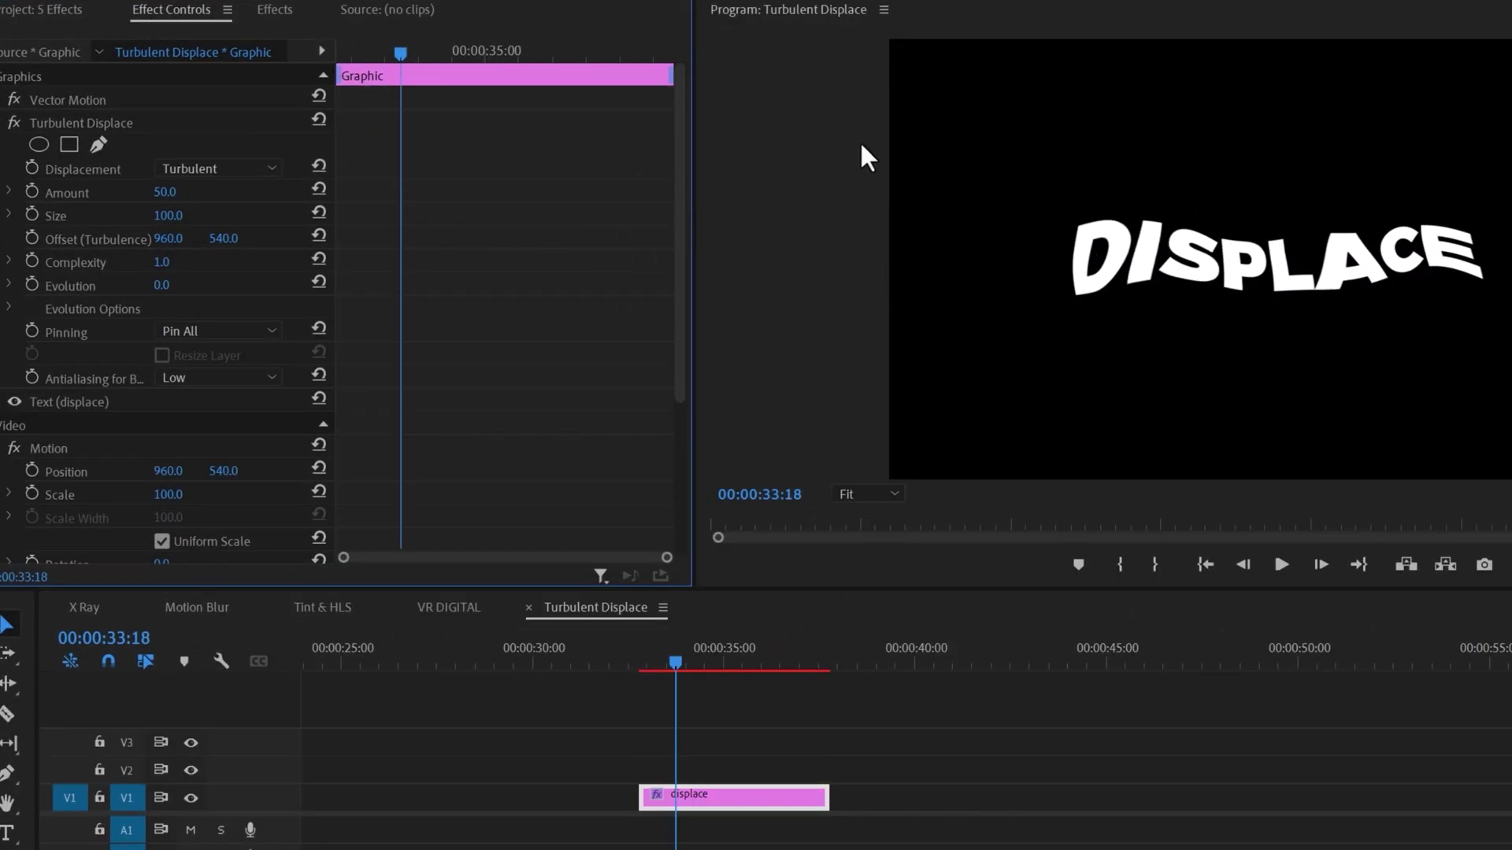
Step: Try Twist and Vertical Displacement, settle on Turbulent, and raise Amount to 95
scroll(682, 197, "down", 1)
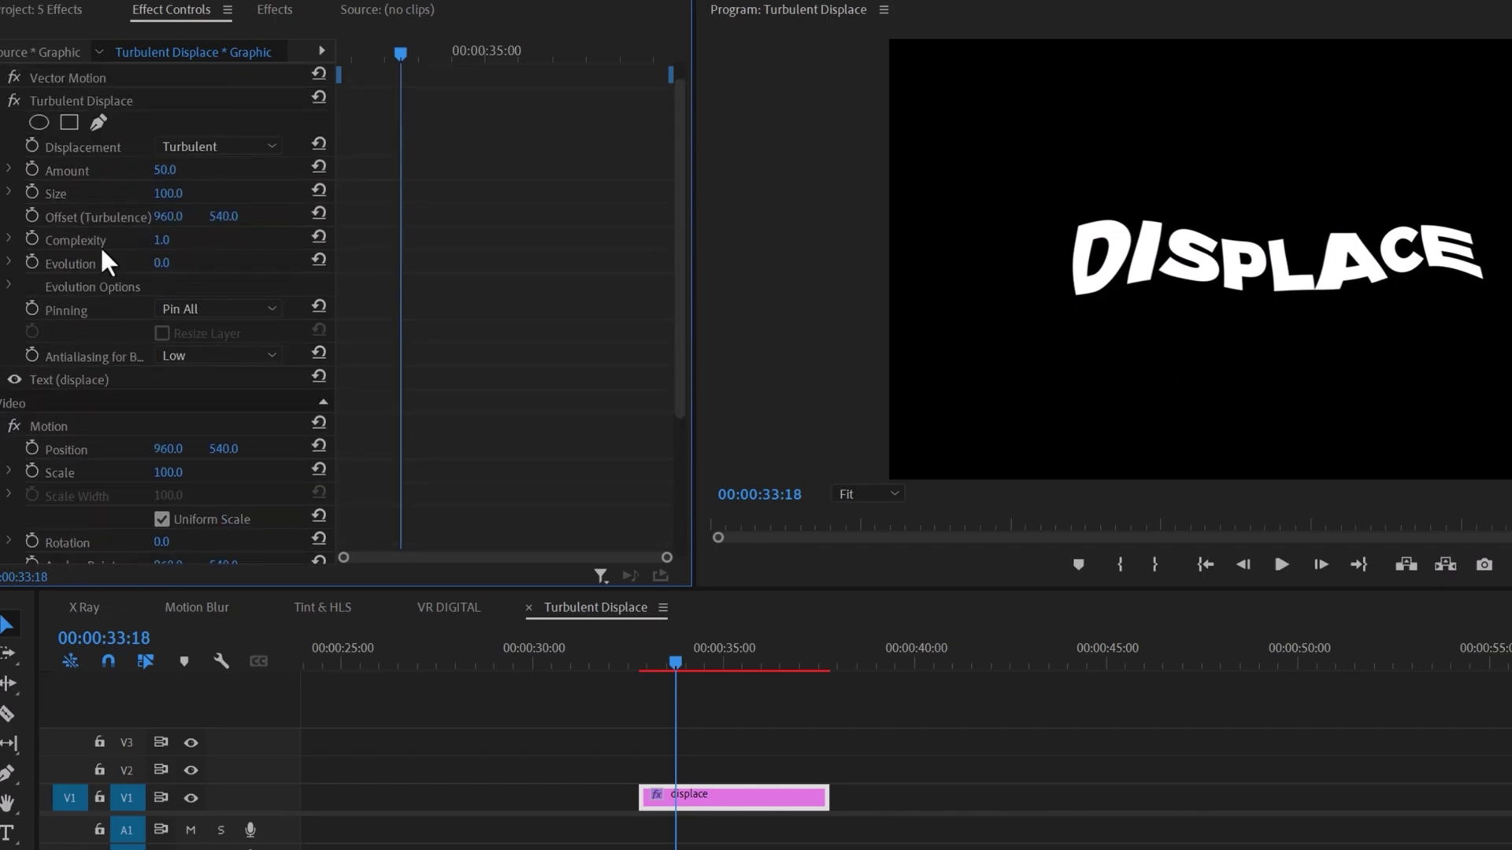
left_click(228, 147)
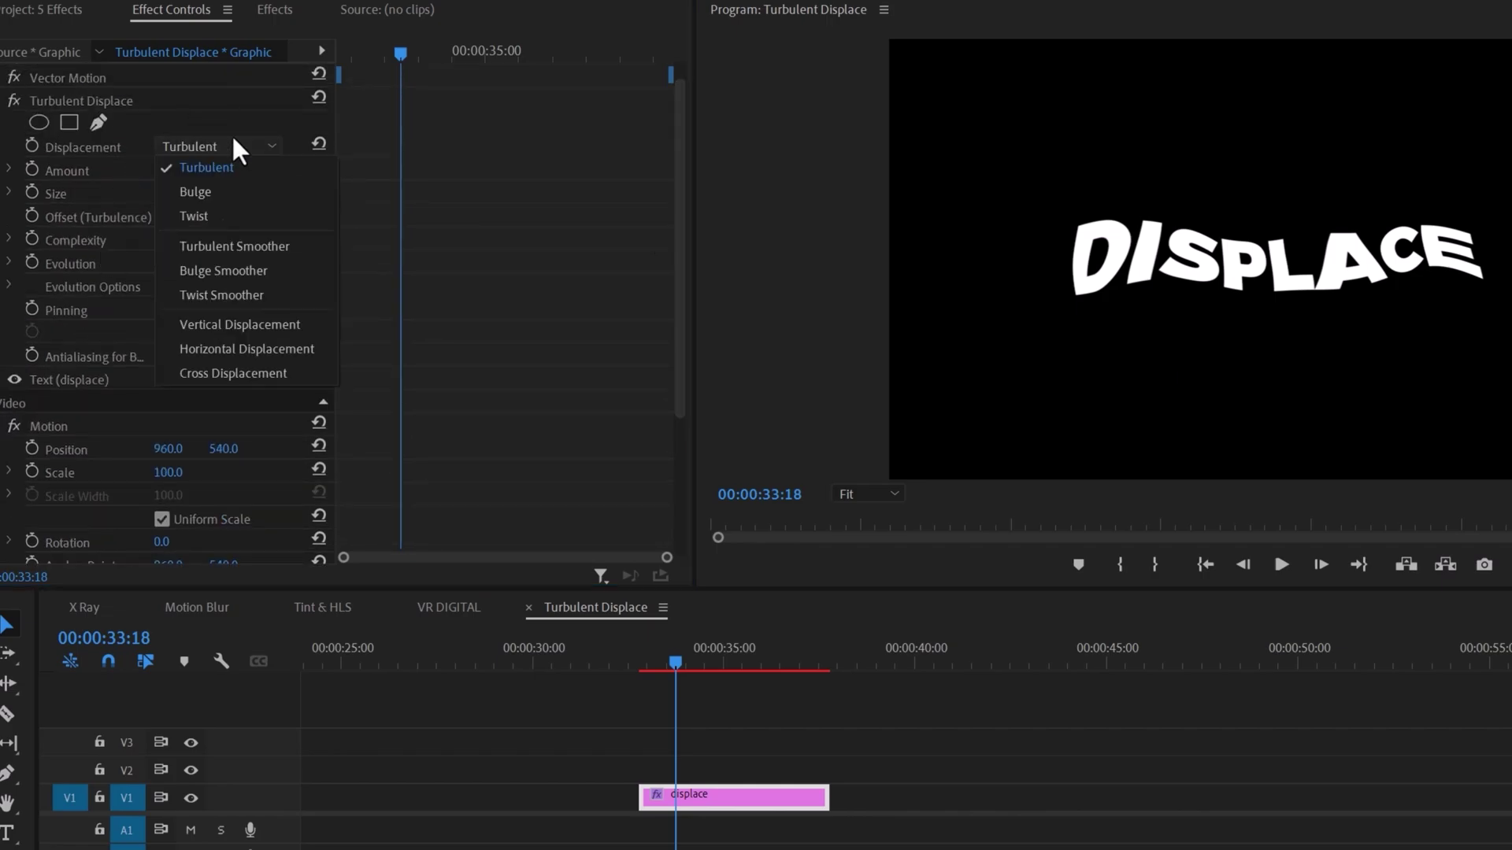
left_click(194, 216)
left_click(228, 147)
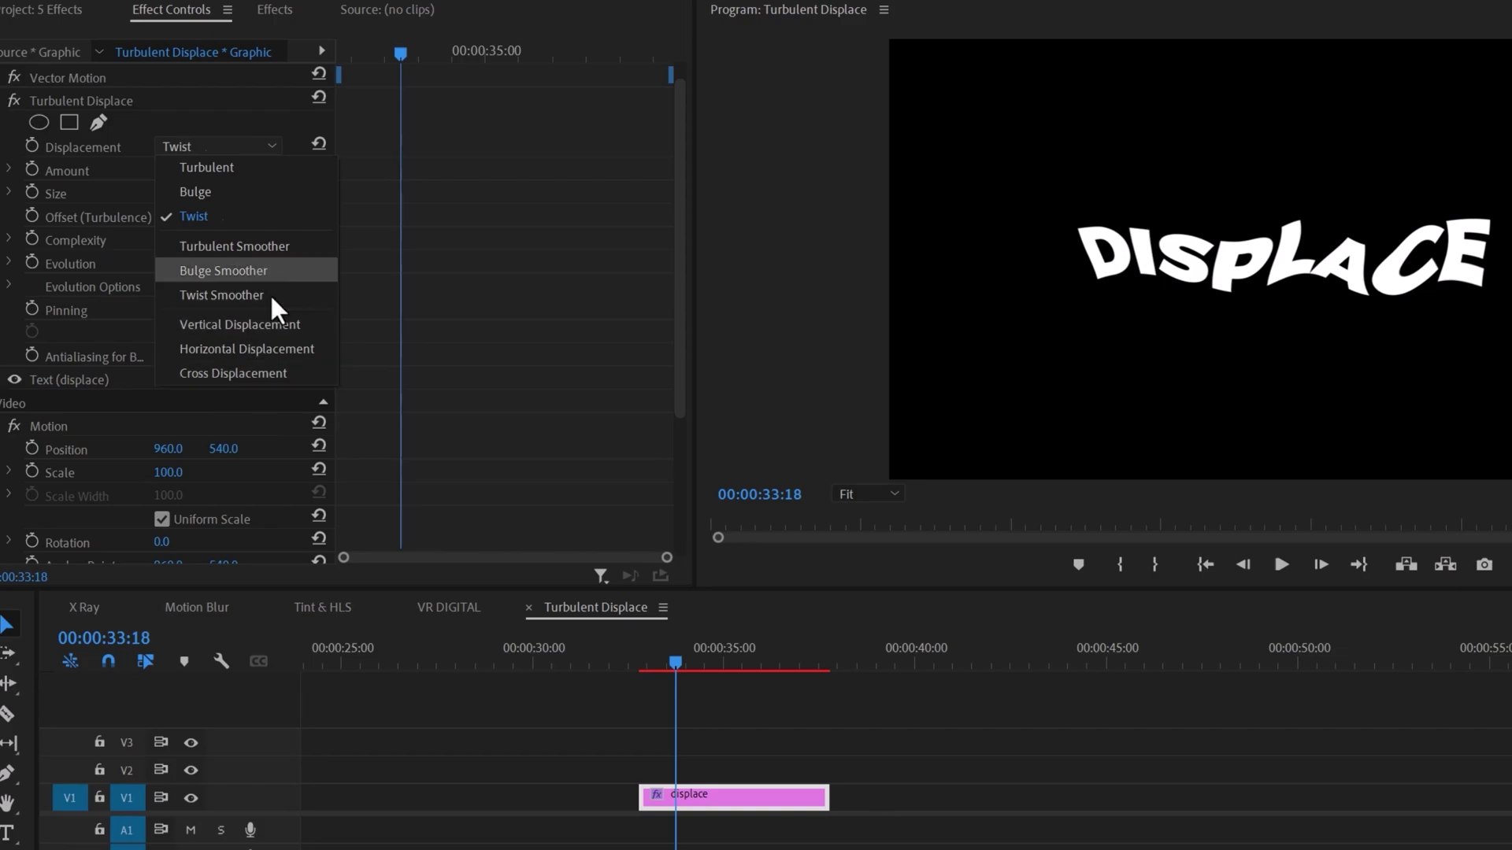
left_click(270, 317)
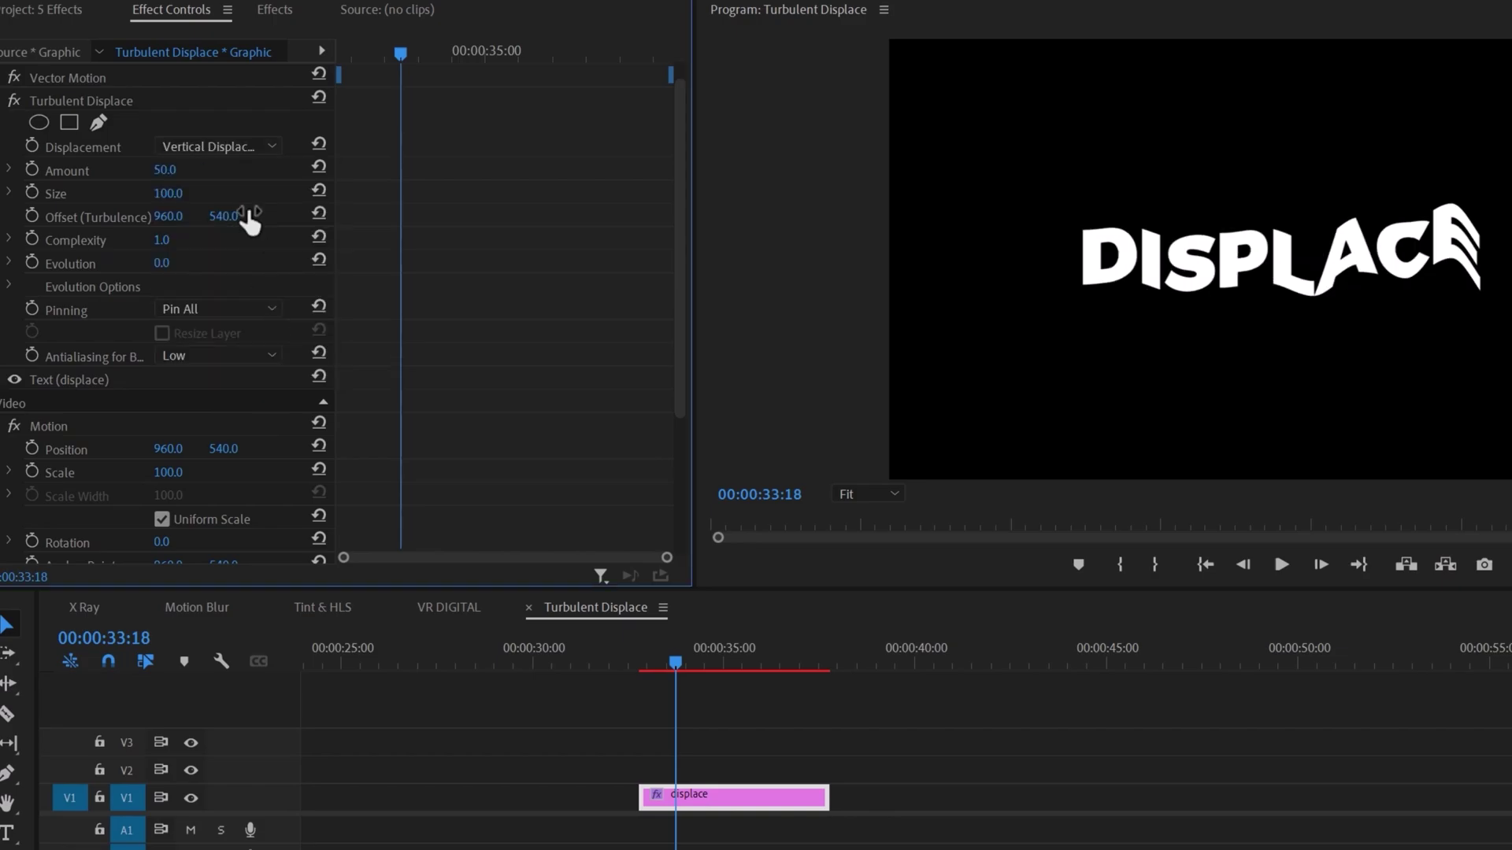
left_click(254, 144)
left_click(270, 170)
left_click_drag(165, 169, 1461, 281)
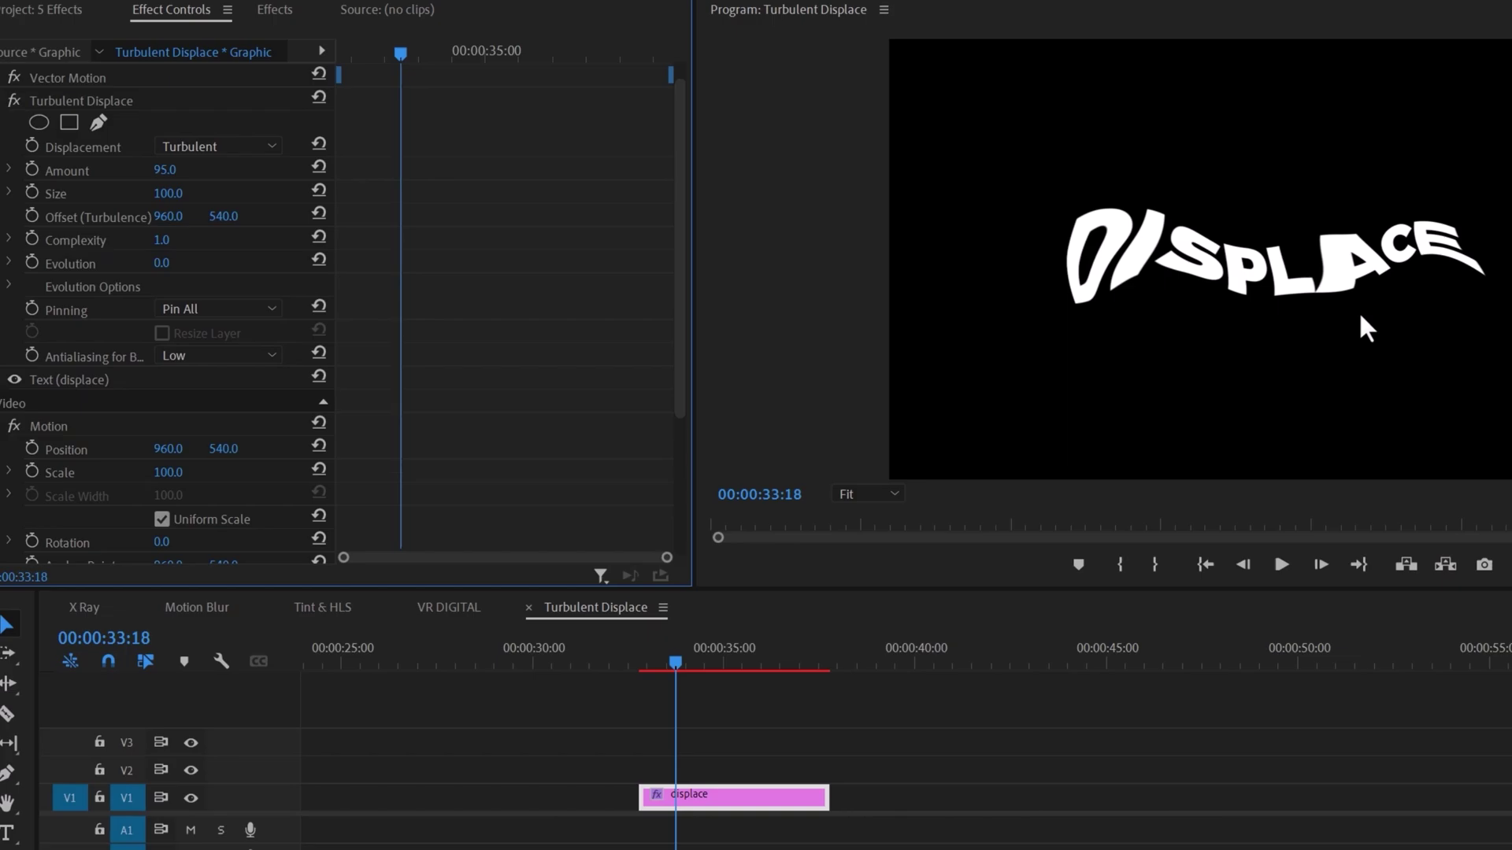
Step: Keyframe Evolution from 0 at 33:18 to 100 at 36:04 and preview it
left_click(31, 262)
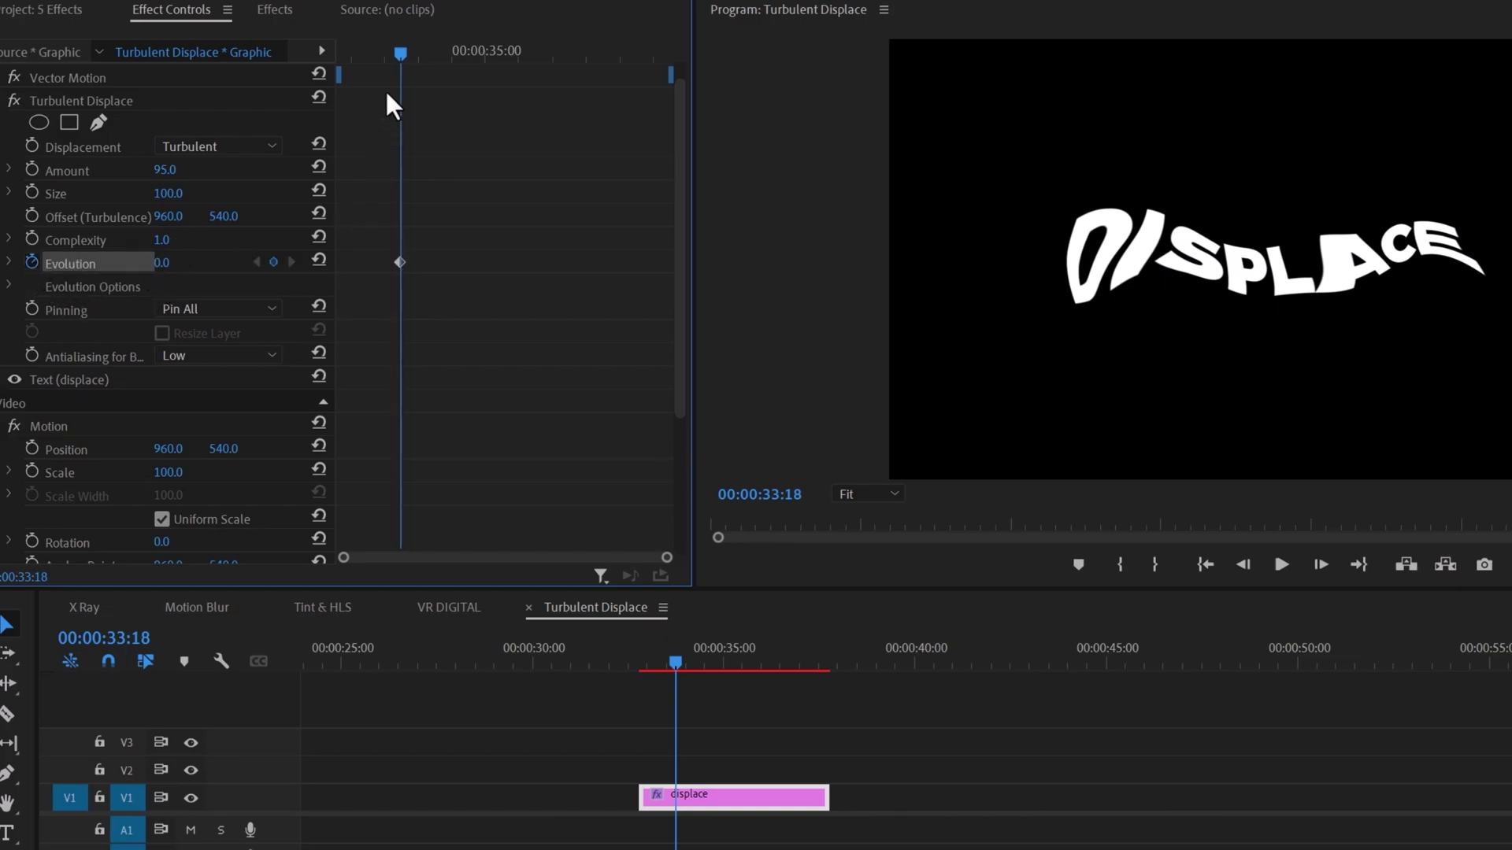
left_click_drag(404, 52, 575, 134)
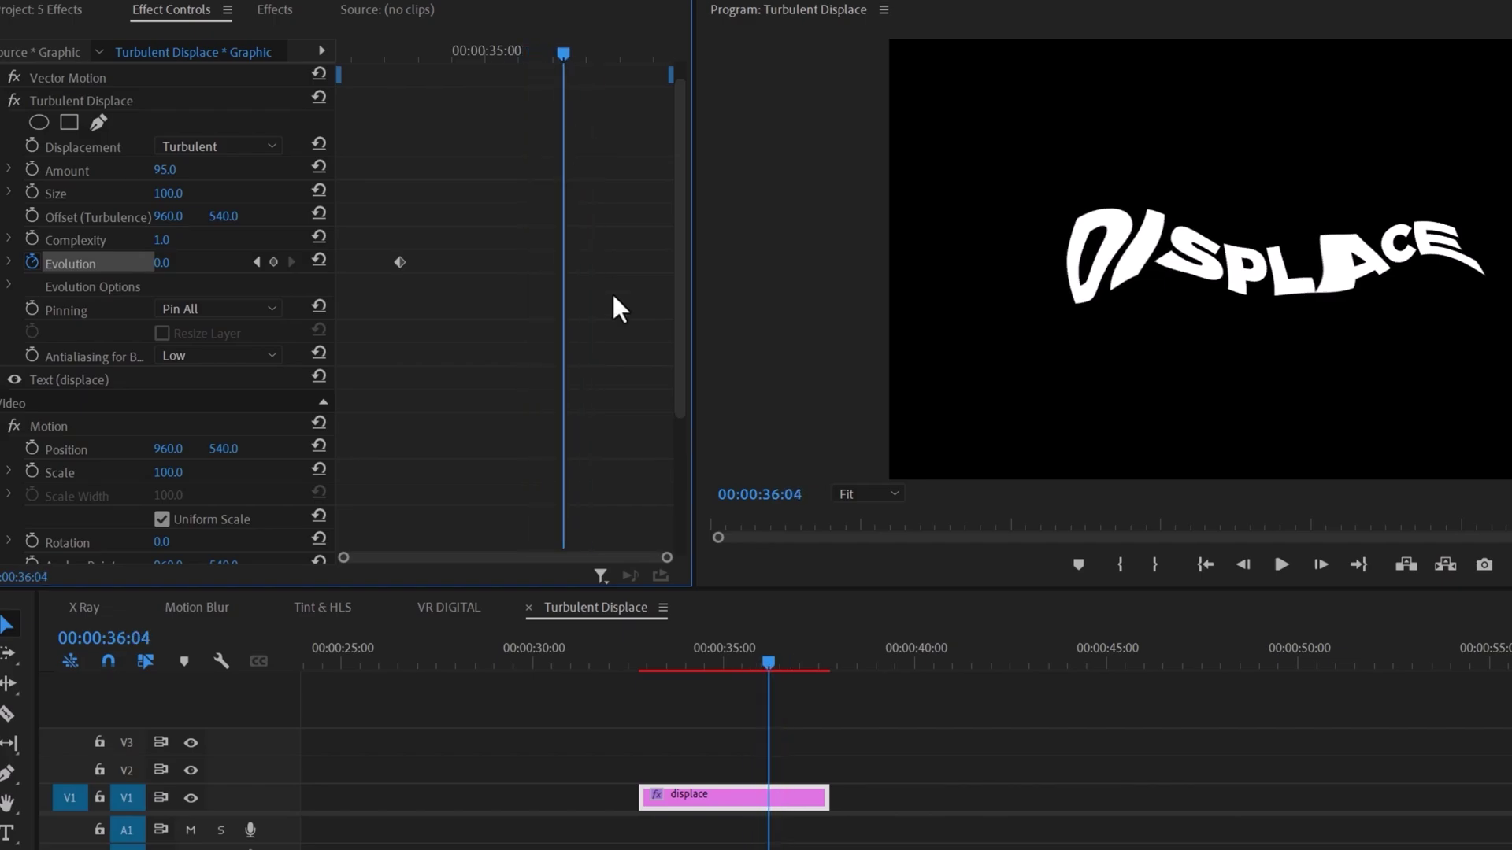
left_click(159, 274)
left_click(160, 264)
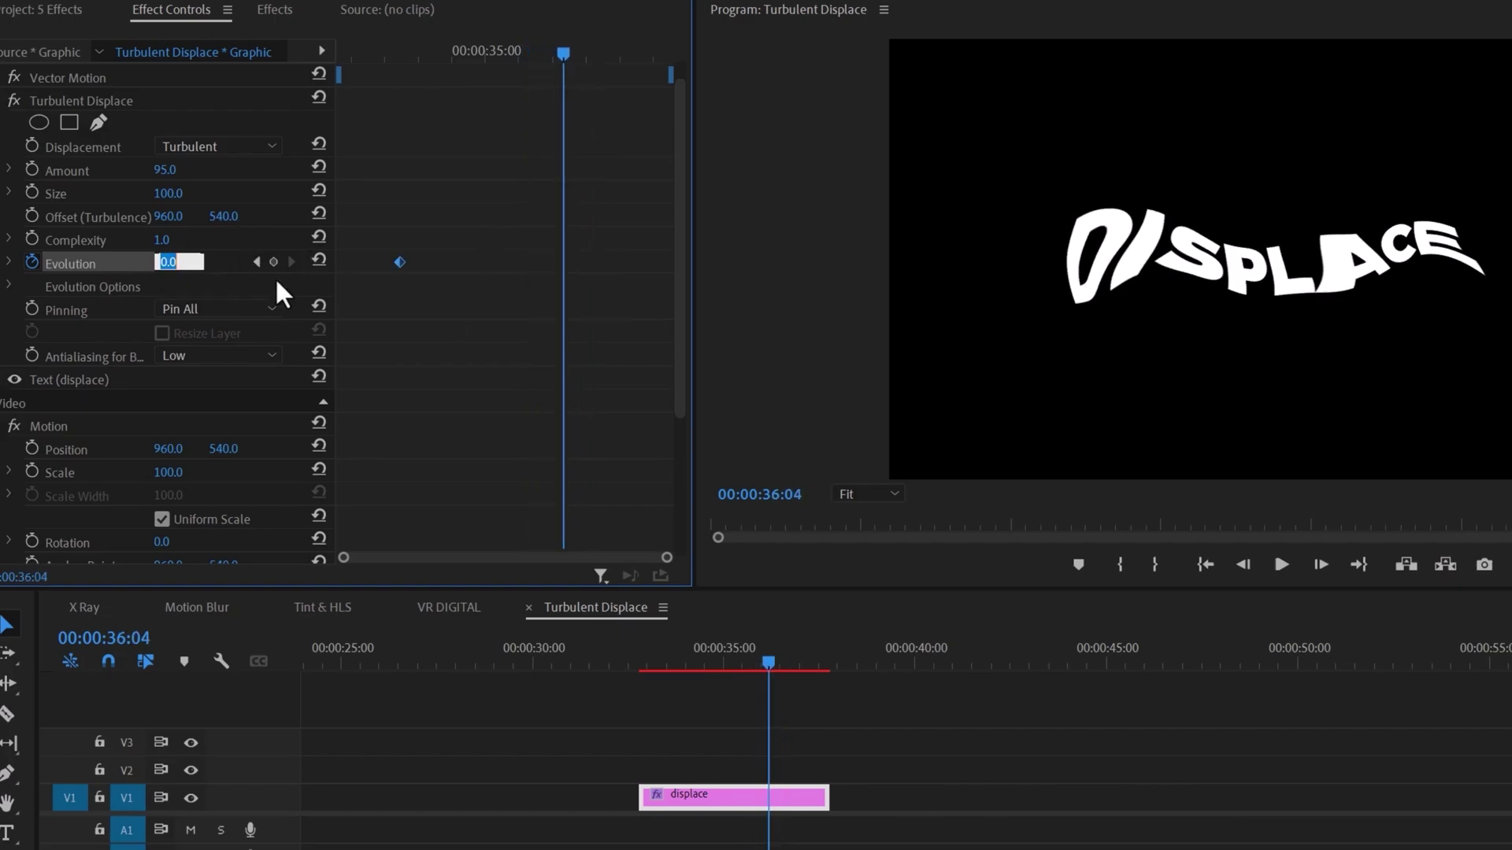
type("100")
key("Return")
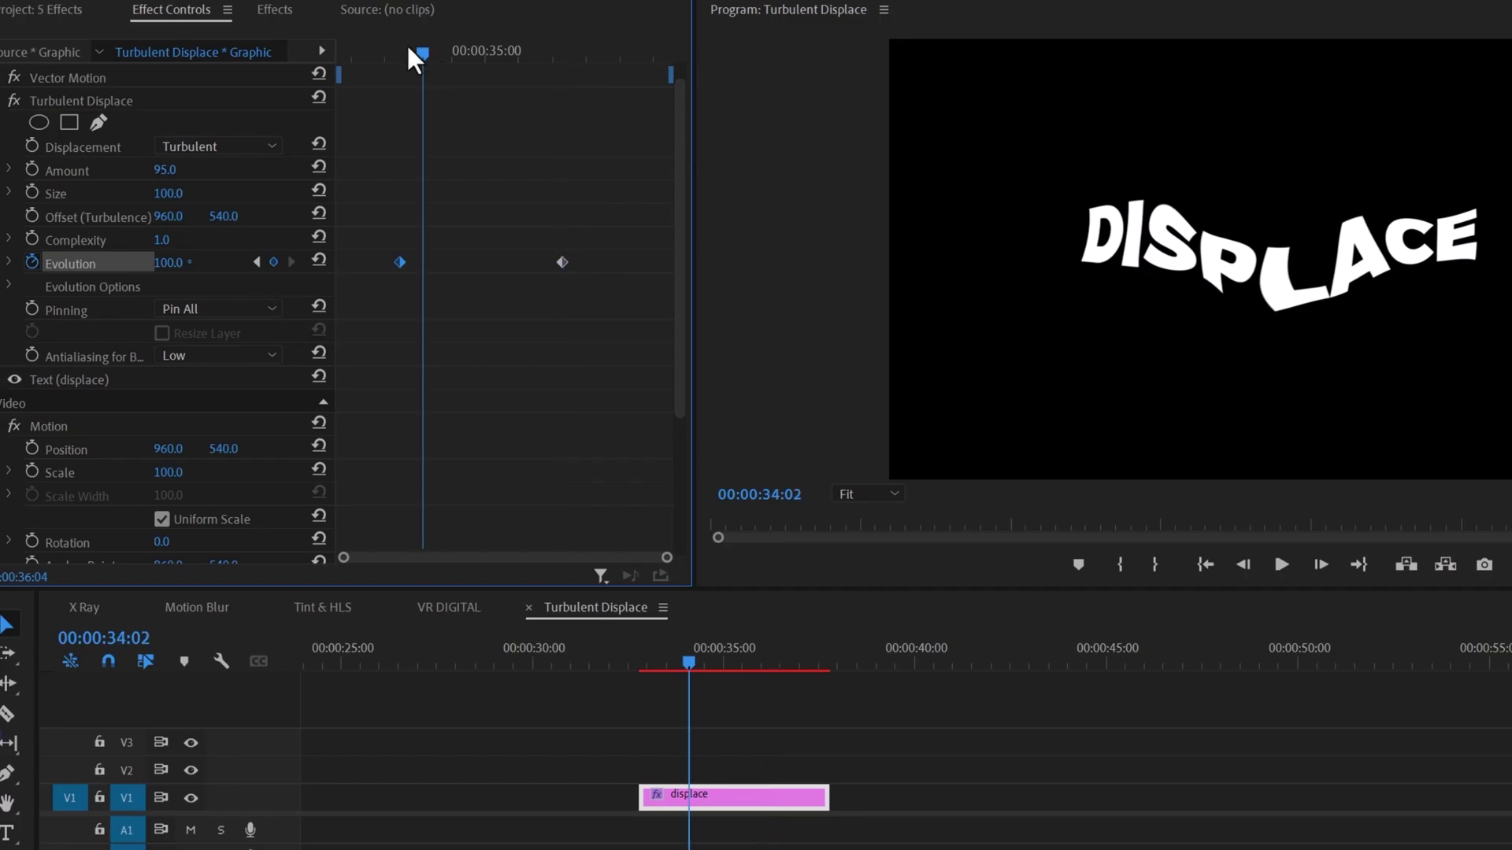
left_click(398, 51)
key("space")
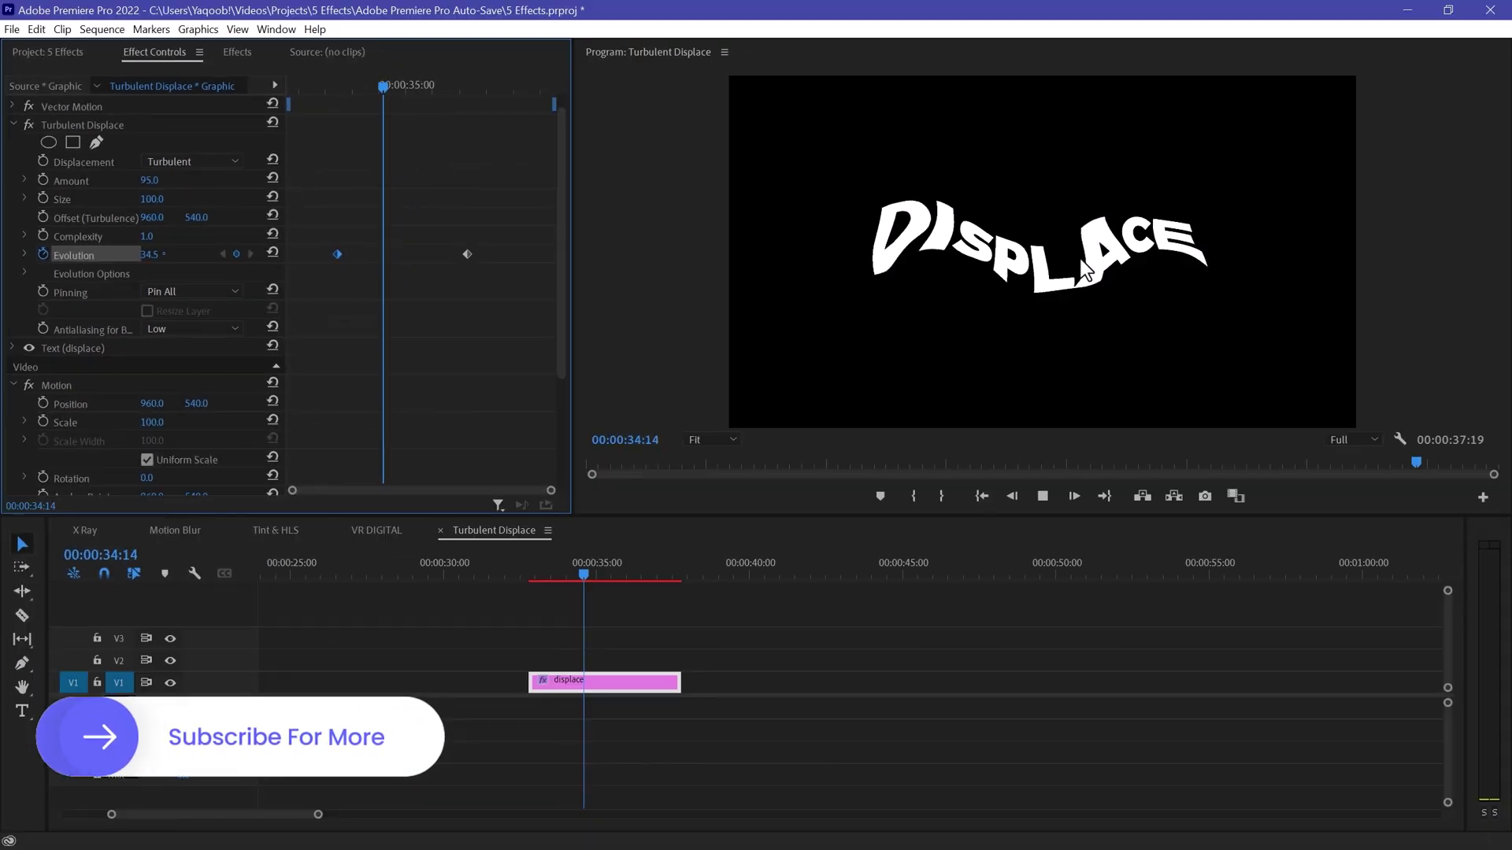
Step: Inspect the distortion at 34:21 and adjust Size and Complexity, undoing the last change
left_click_drag(469, 83, 399, 84)
left_click_drag(149, 198, 163, 236)
key("ctrl+z")
key("ctrl+z")
key("ctrl+z")
key("ctrl+z")
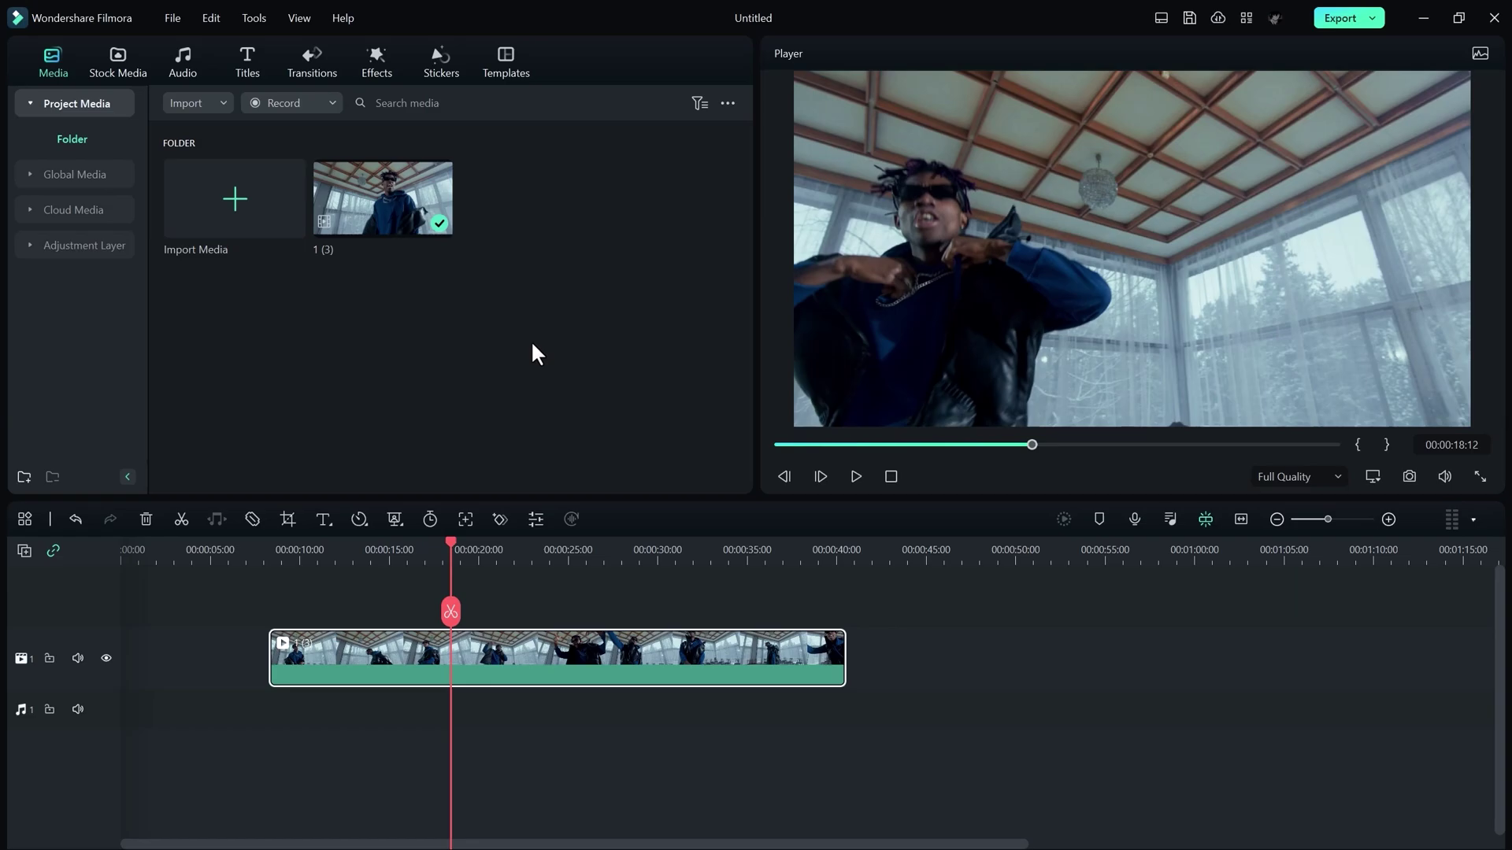
Step: Browse Filmora's stock media, audio and title libraries
left_click(123, 52)
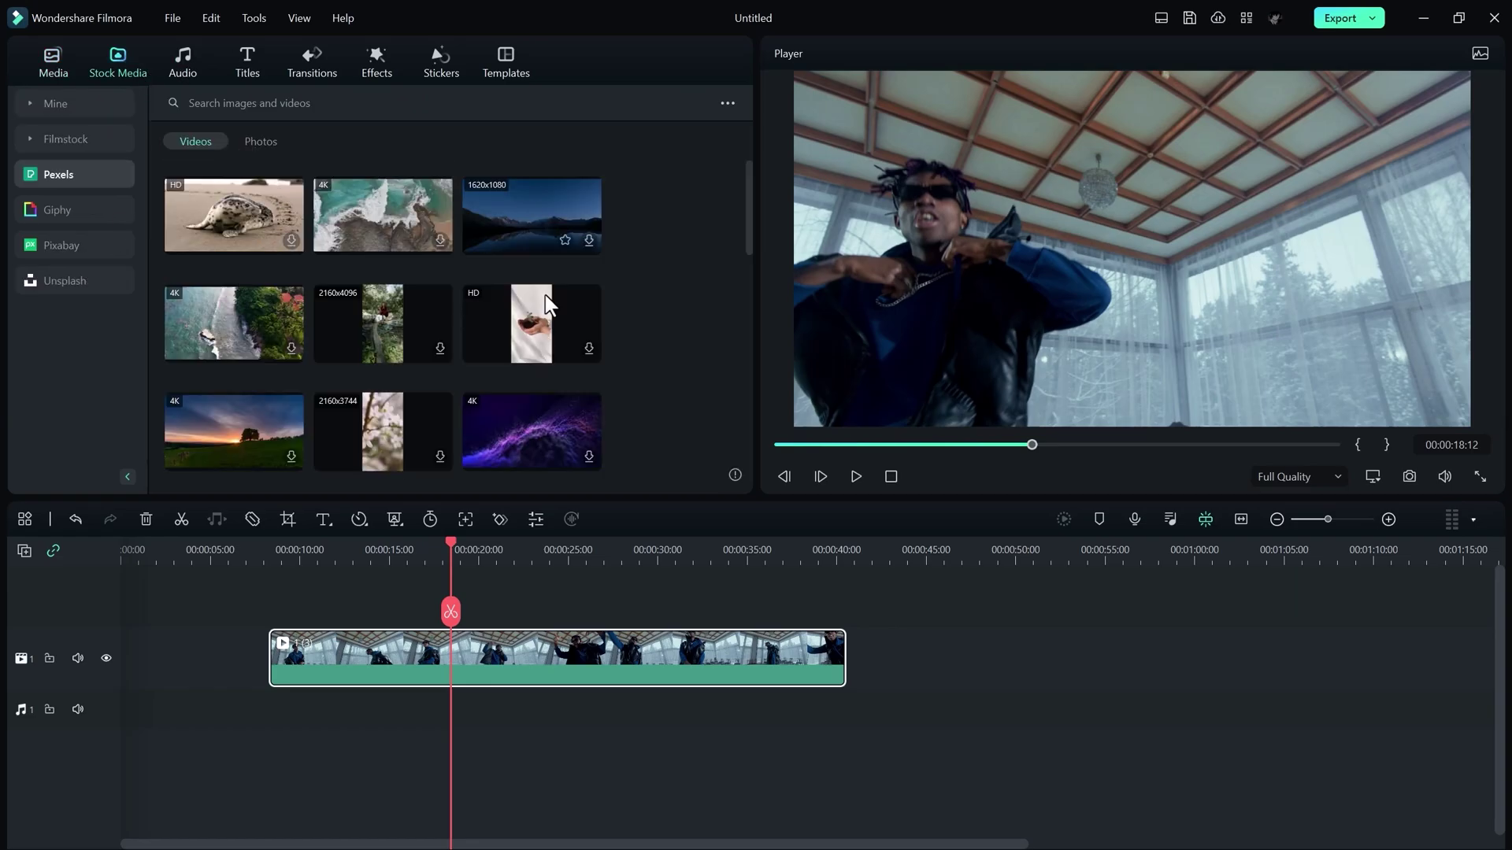
left_click(183, 71)
left_click(260, 69)
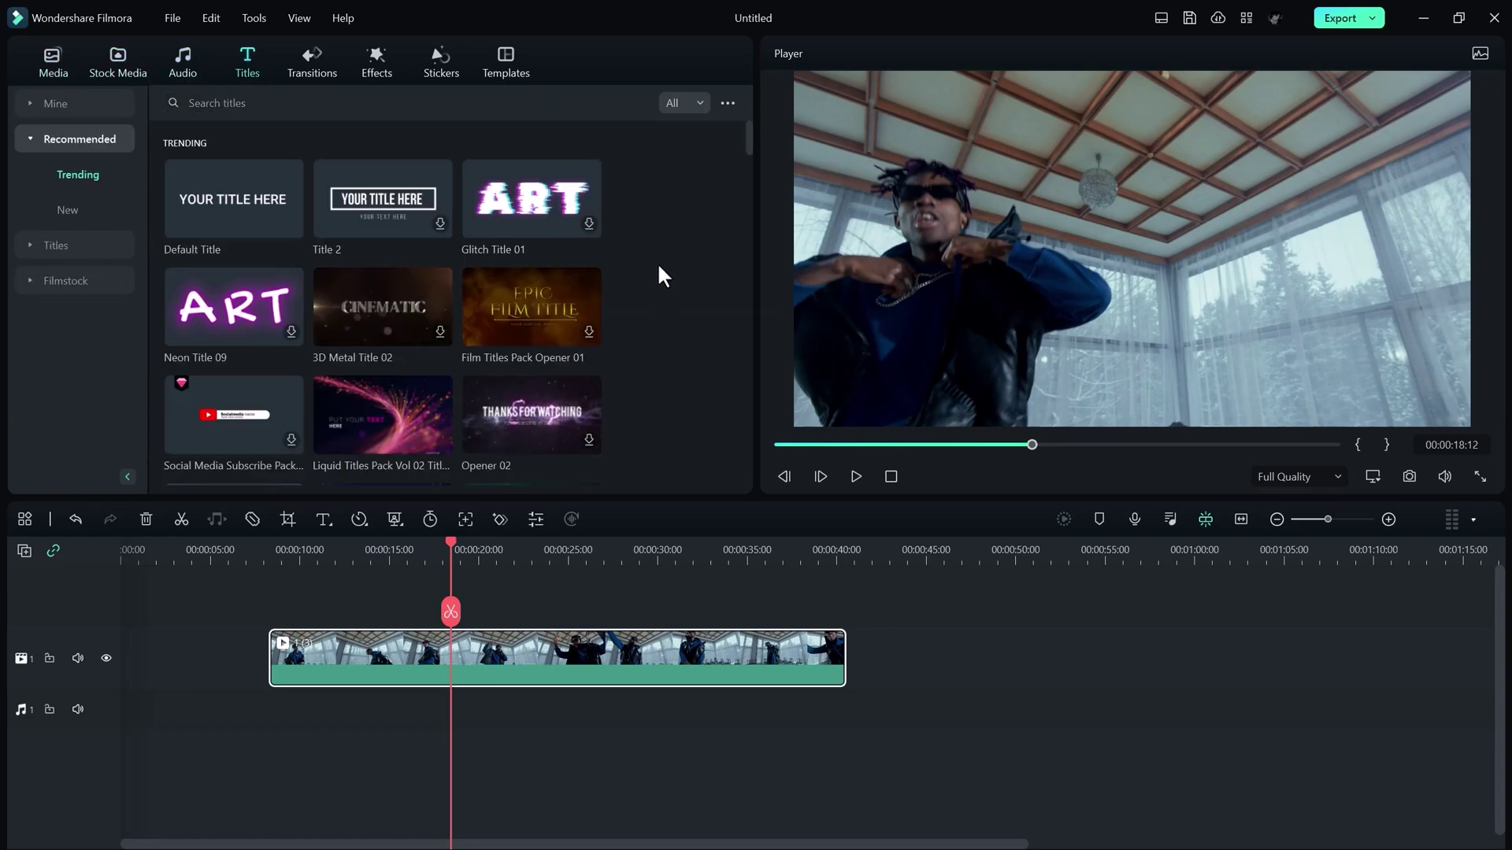
scroll(657, 261, "down", 8)
scroll(657, 262, "down", 3)
scroll(657, 262, "up", 3)
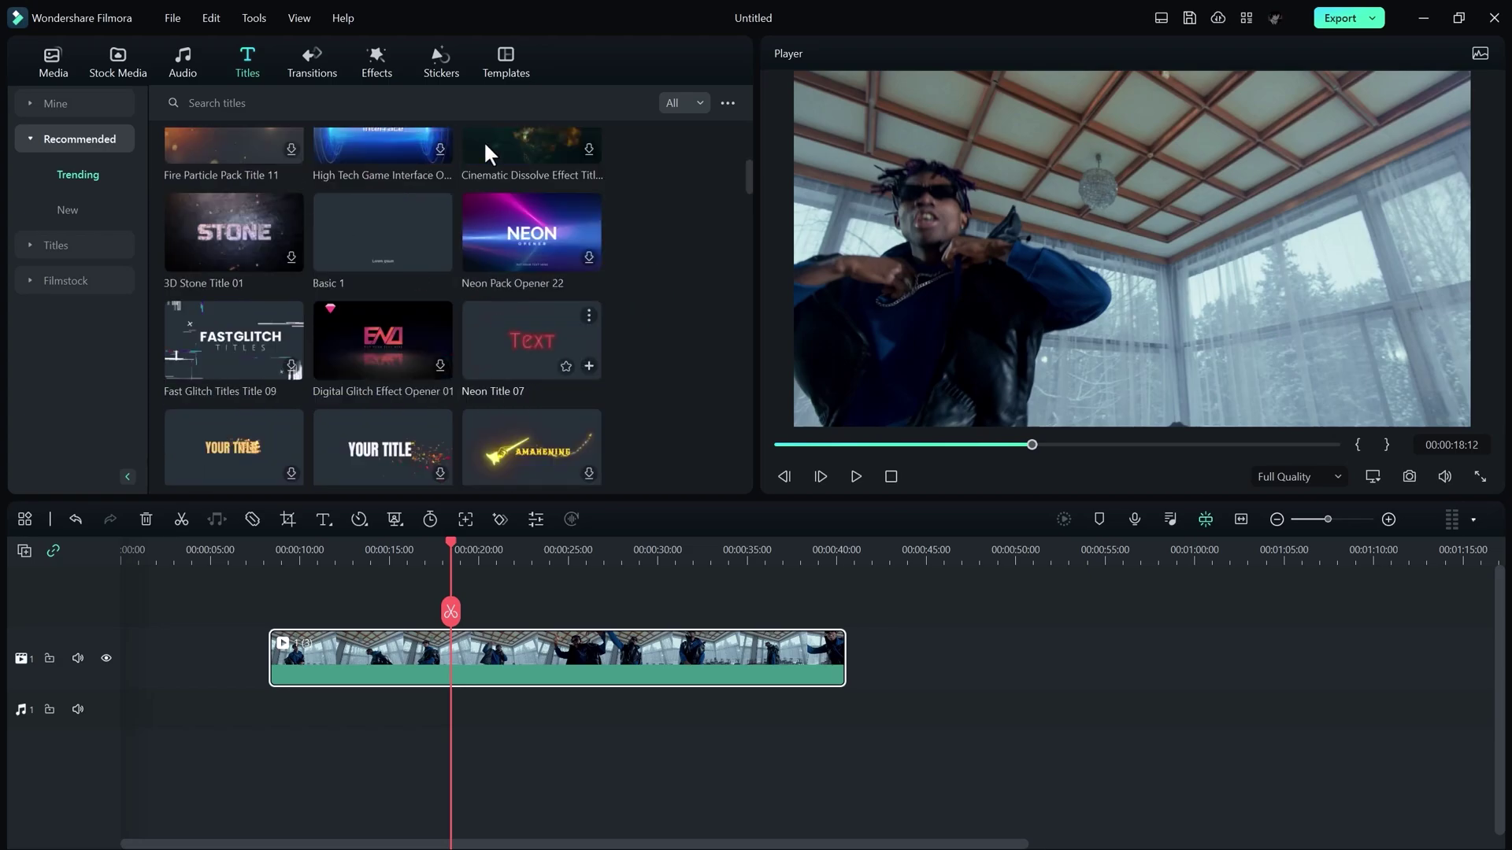
scroll(677, 283, "down", 5)
scroll(688, 310, "up", 5)
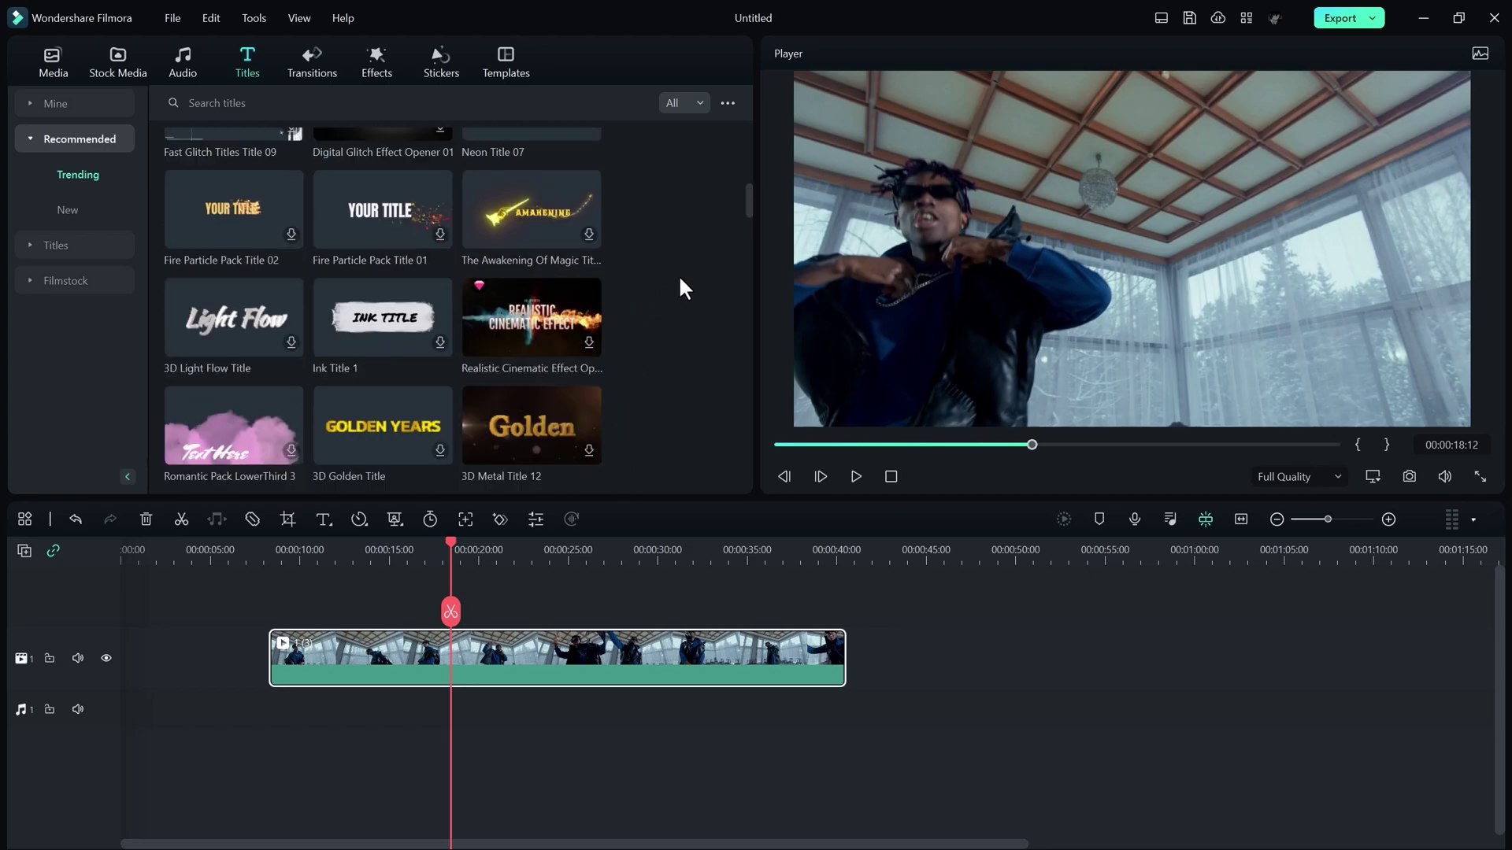
scroll(681, 280, "up", 2)
Step: Browse the Basic and Lens Flare transition categories
left_click(312, 62)
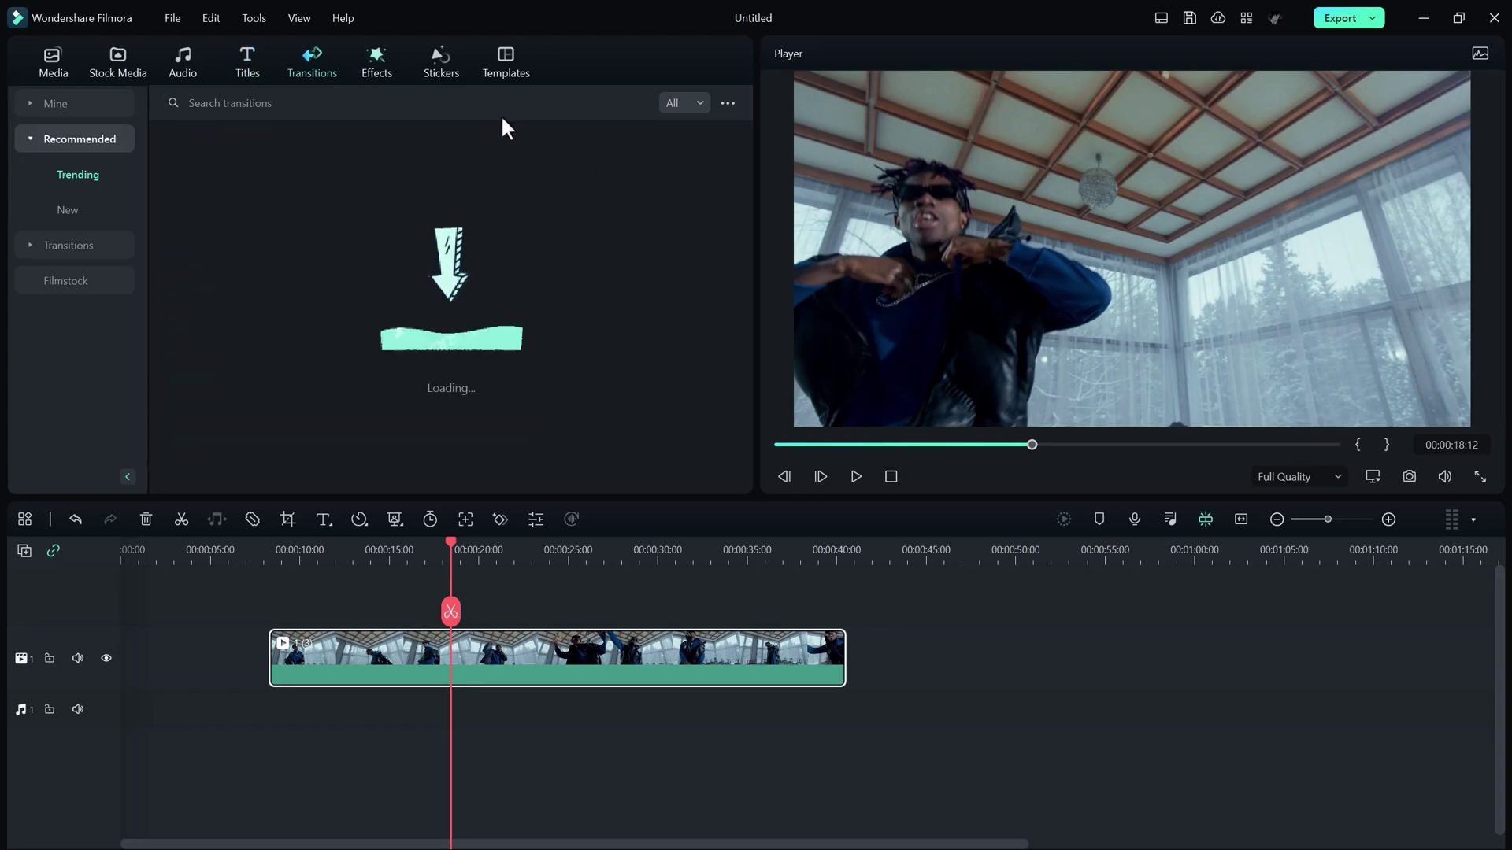
scroll(675, 250, "down", 6)
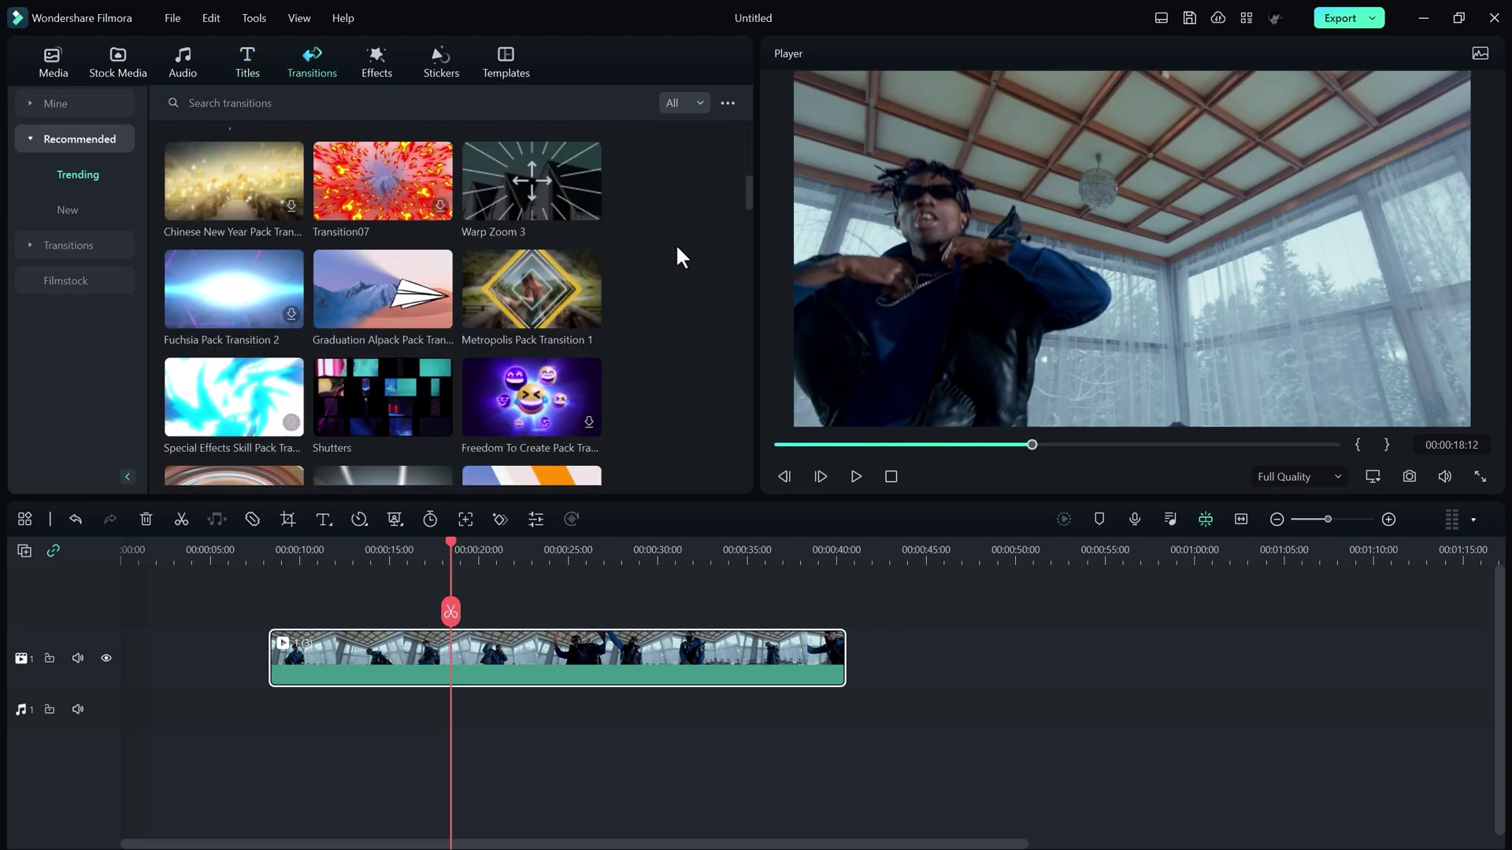
scroll(678, 238, "down", 1)
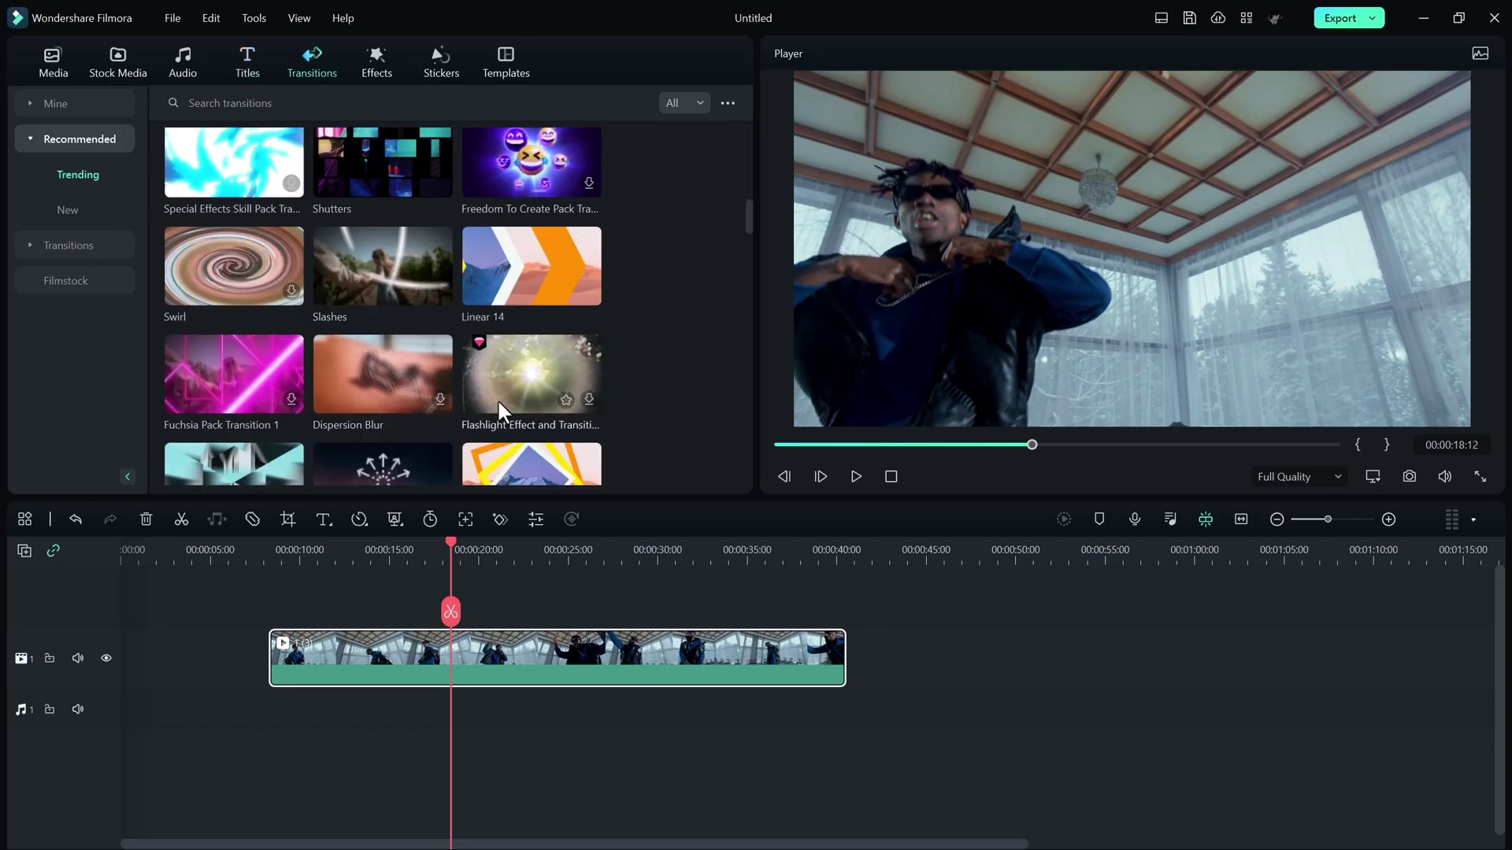
left_click(32, 245)
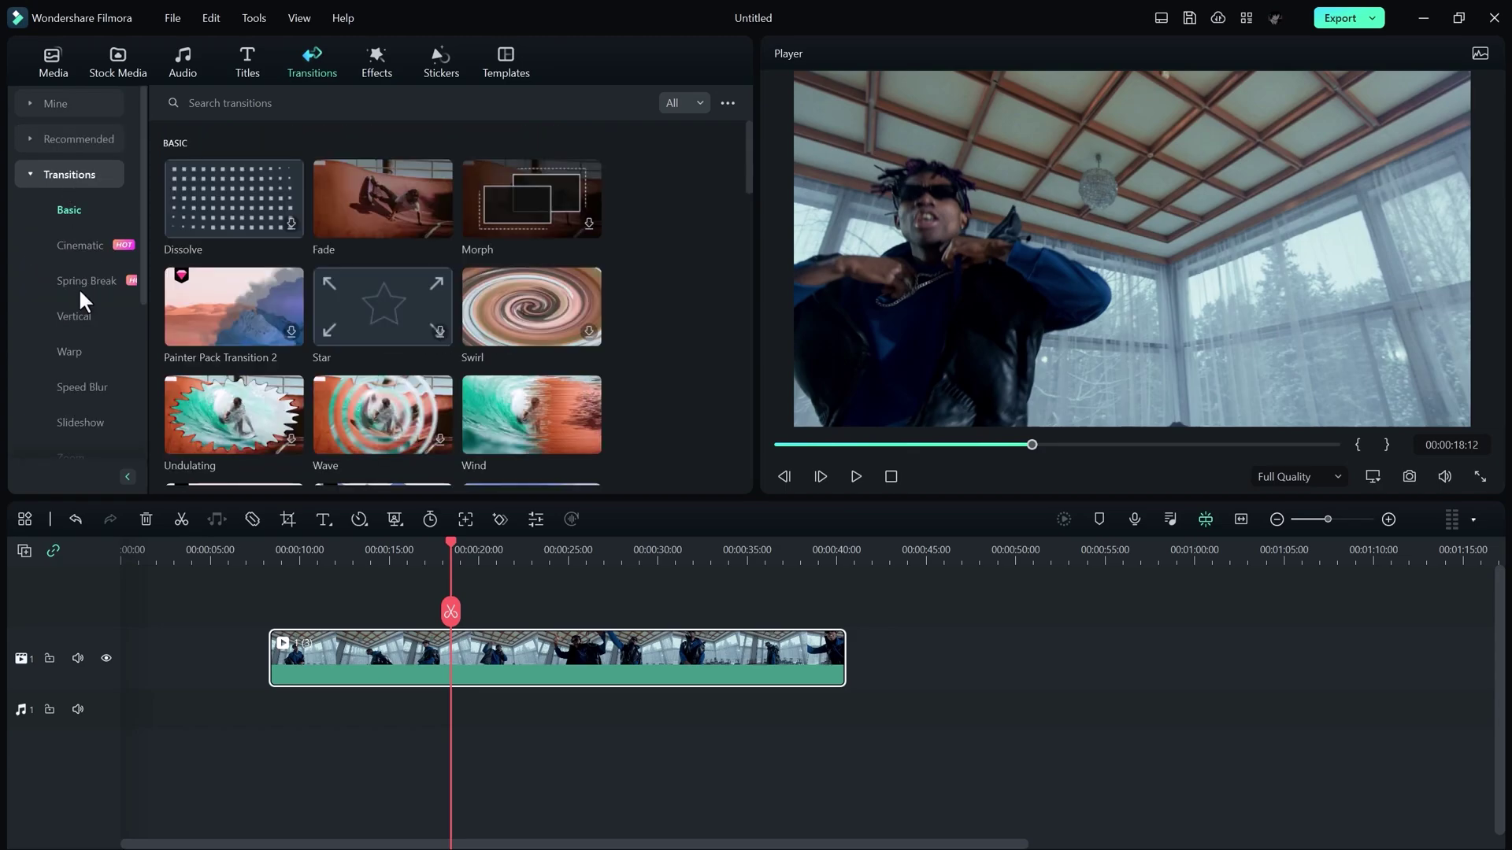
scroll(95, 306, "down", 3)
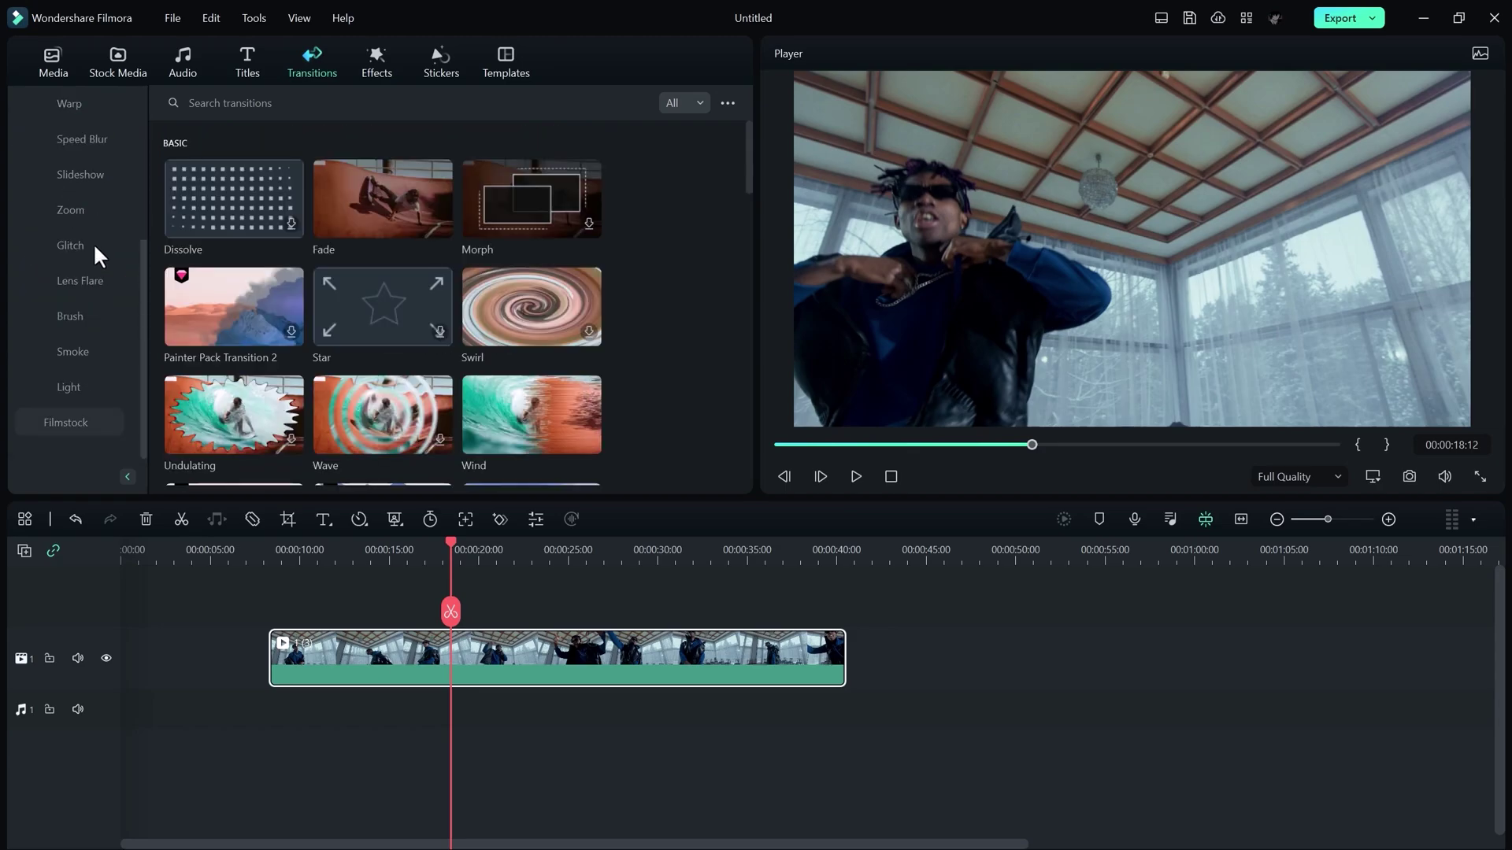
left_click(86, 282)
scroll(650, 362, "down", 3)
scroll(645, 314, "up", 3)
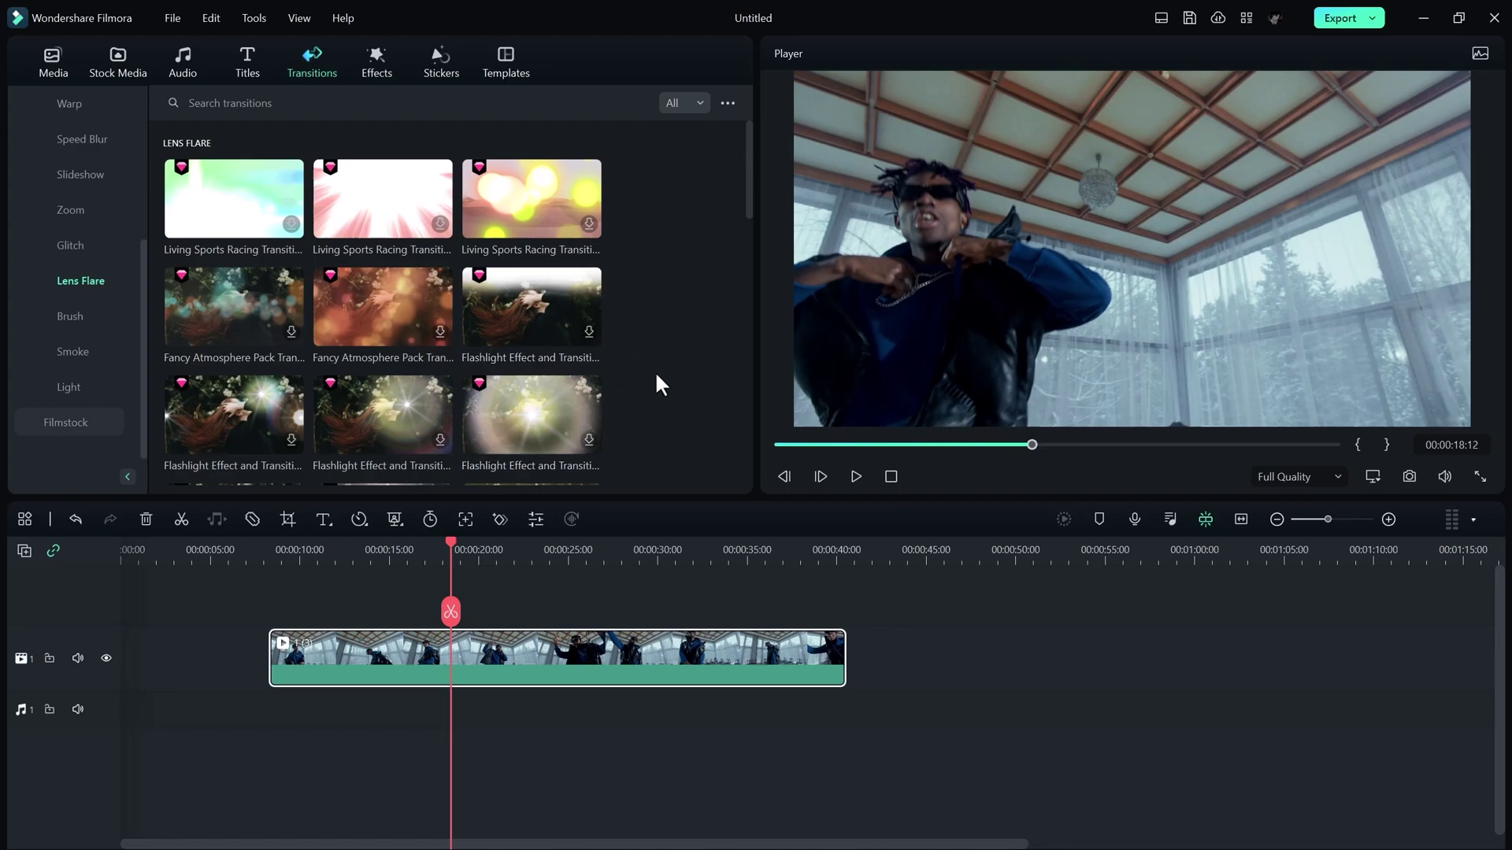
Step: Browse video effects, then place an Adjustment Layer on a second track above the footage
left_click(376, 63)
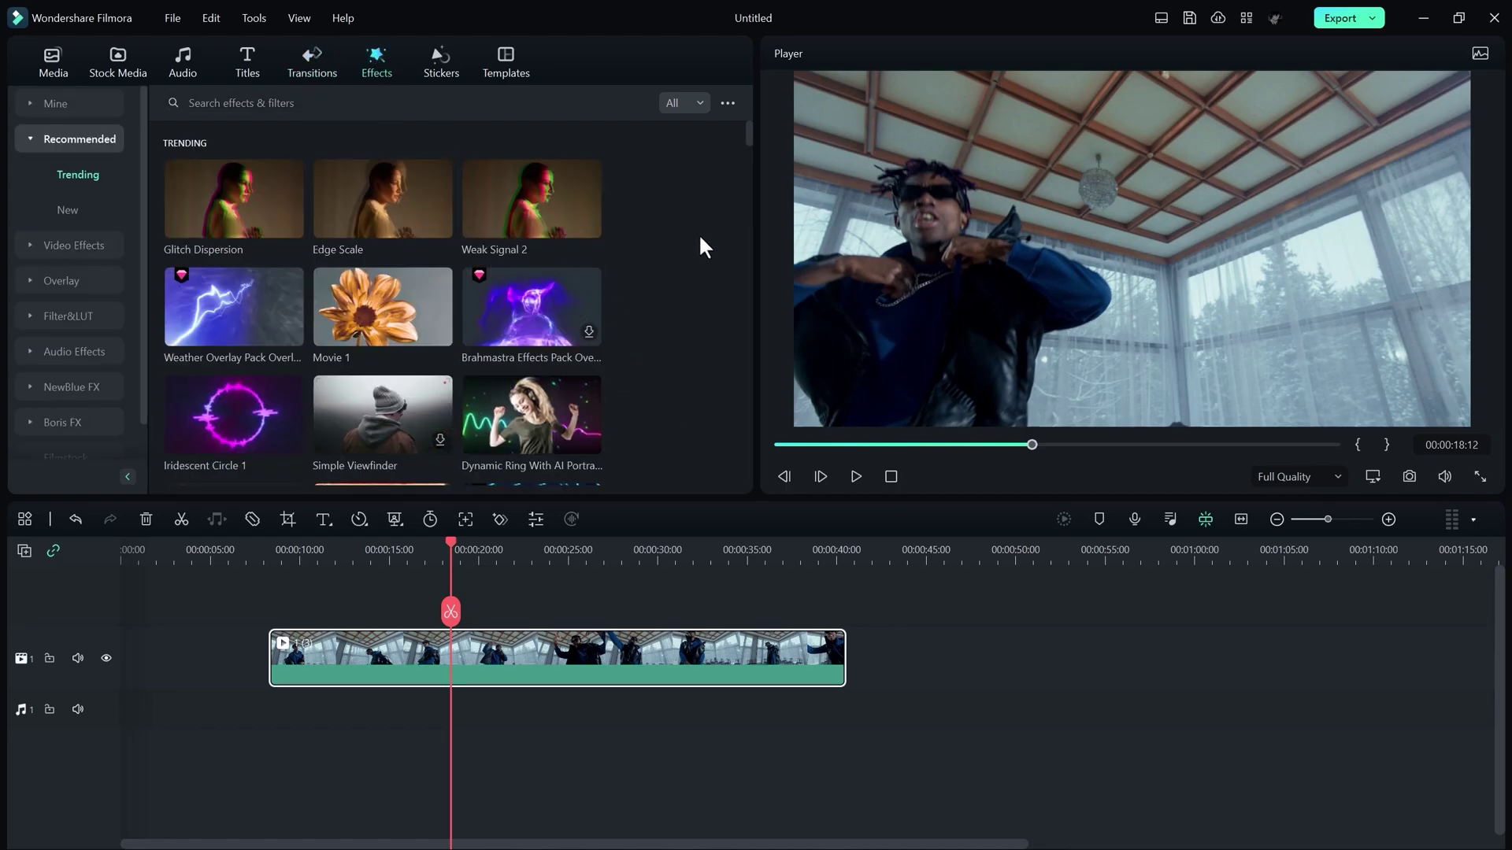
scroll(711, 342, "down", 2)
scroll(690, 403, "up", 2)
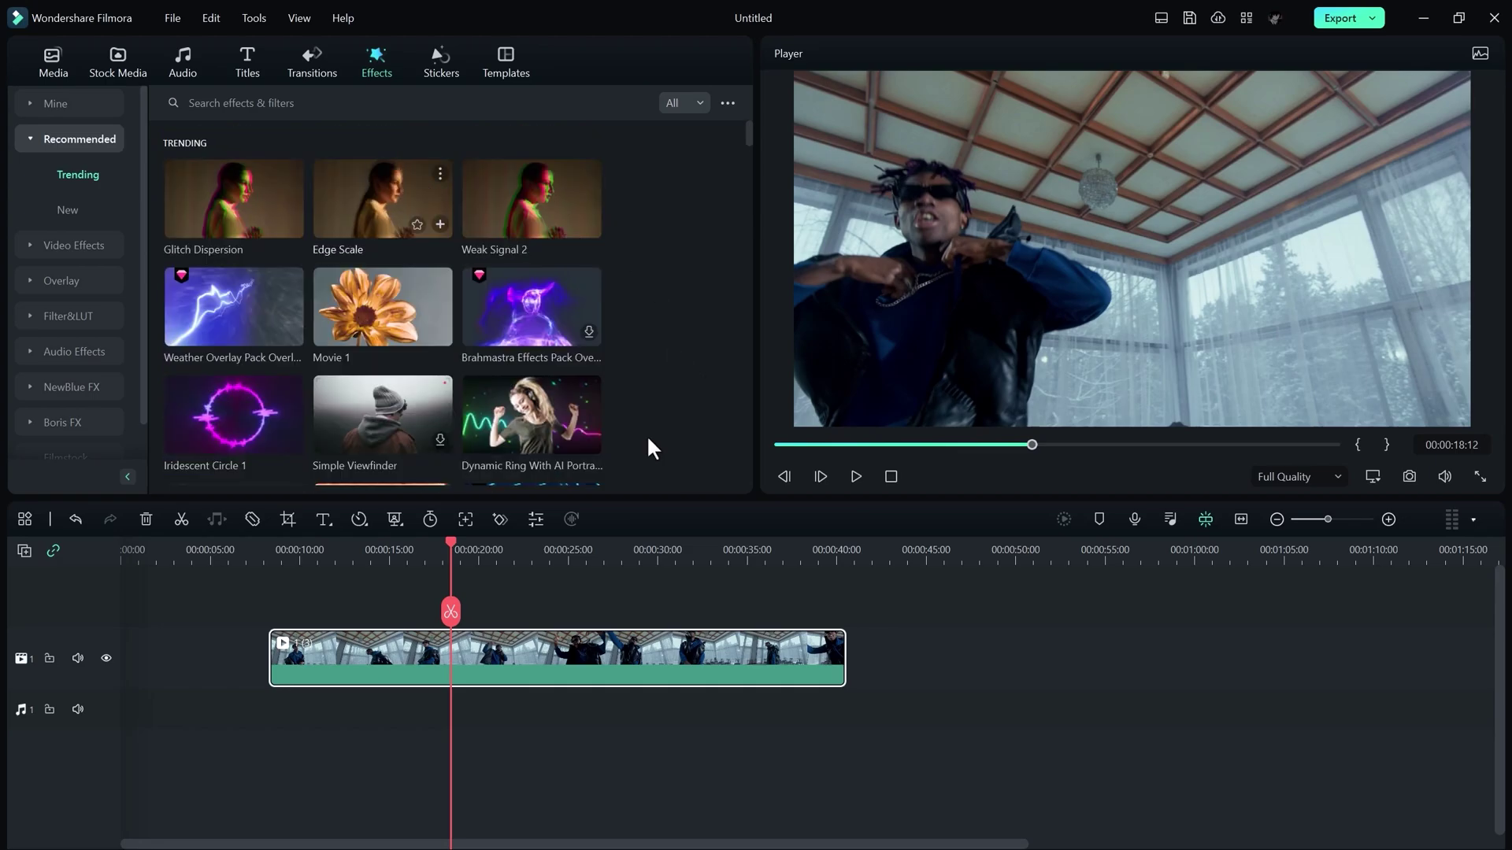
scroll(648, 352, "down", 4)
scroll(650, 337, "up", 2)
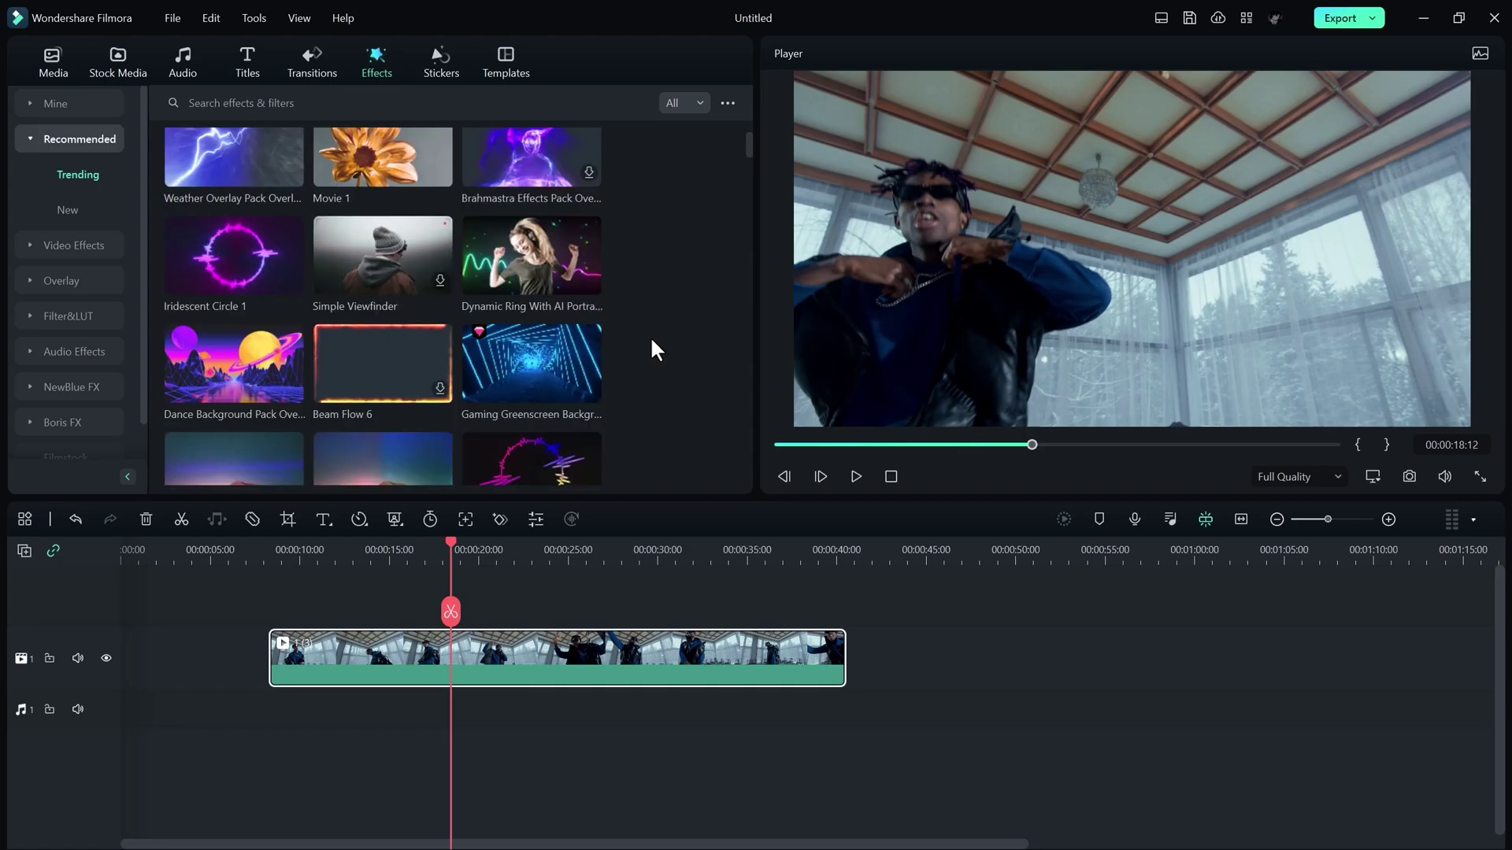
scroll(654, 337, "up", 2)
mouse_move(231, 184)
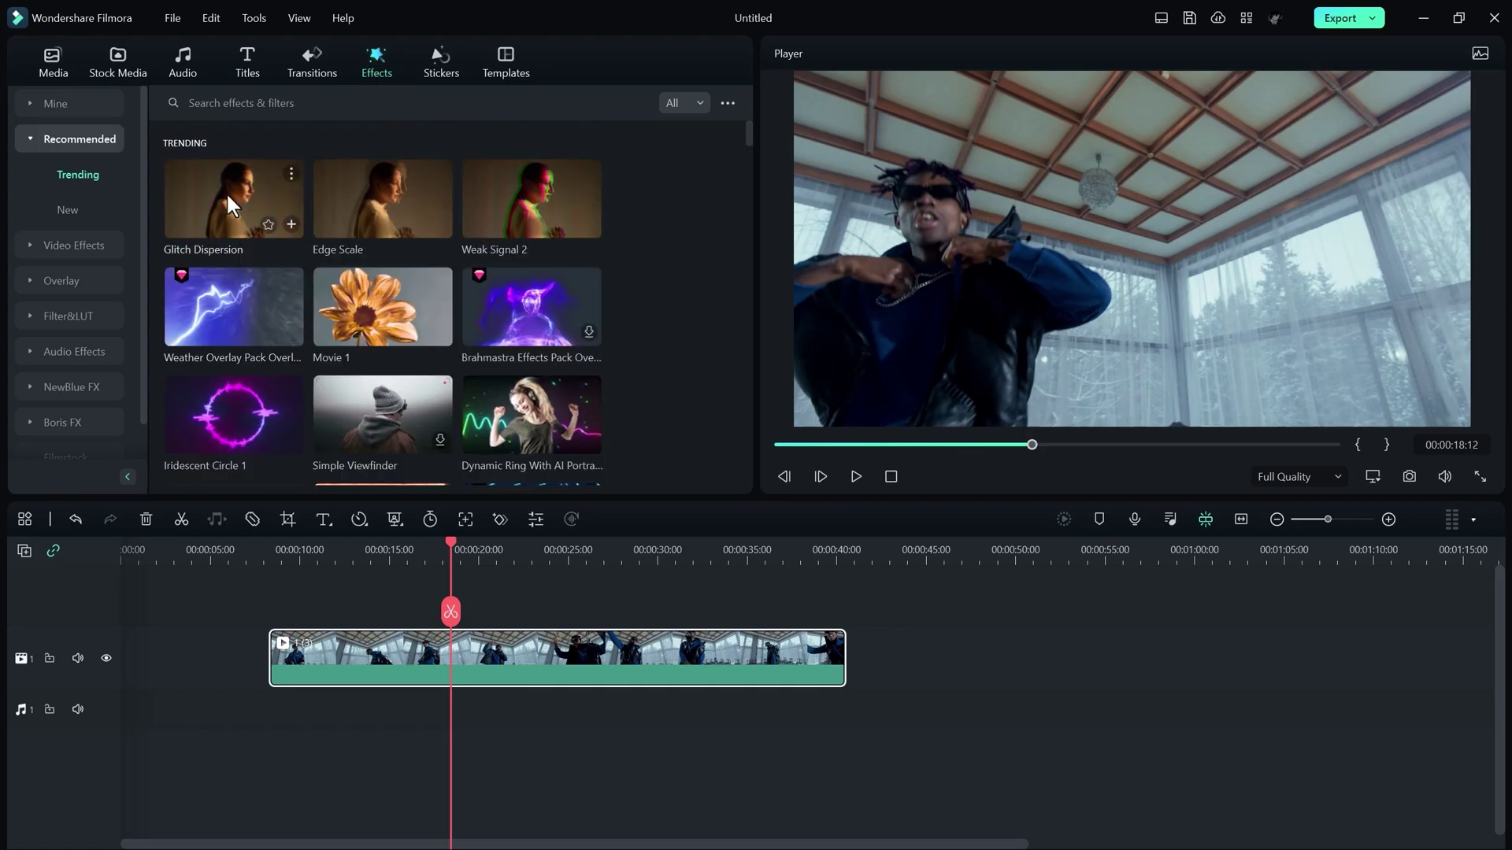
left_click_drag(206, 228, 193, 152)
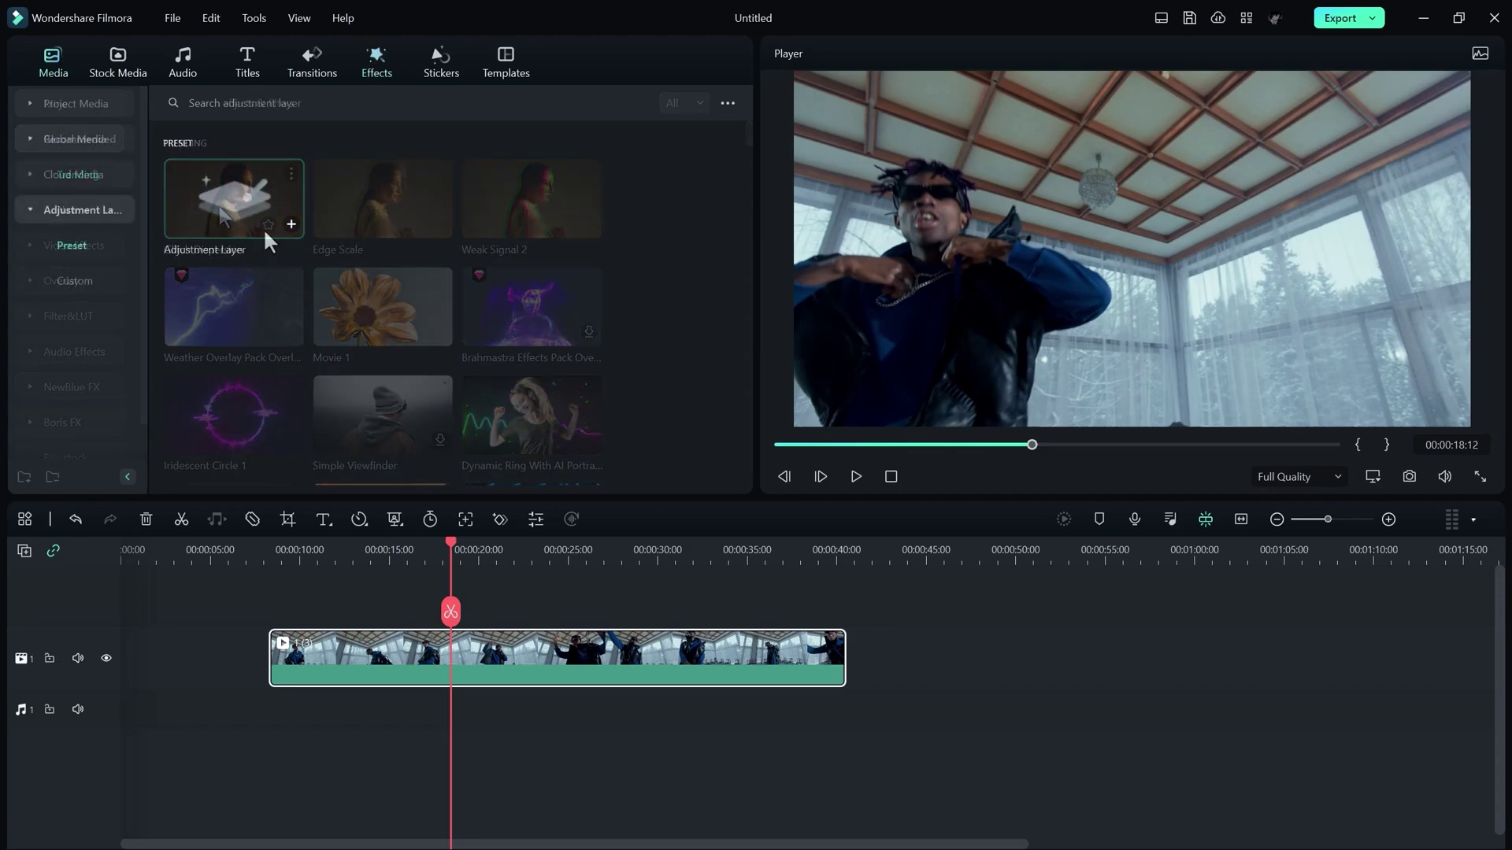
left_click_drag(268, 240, 496, 644)
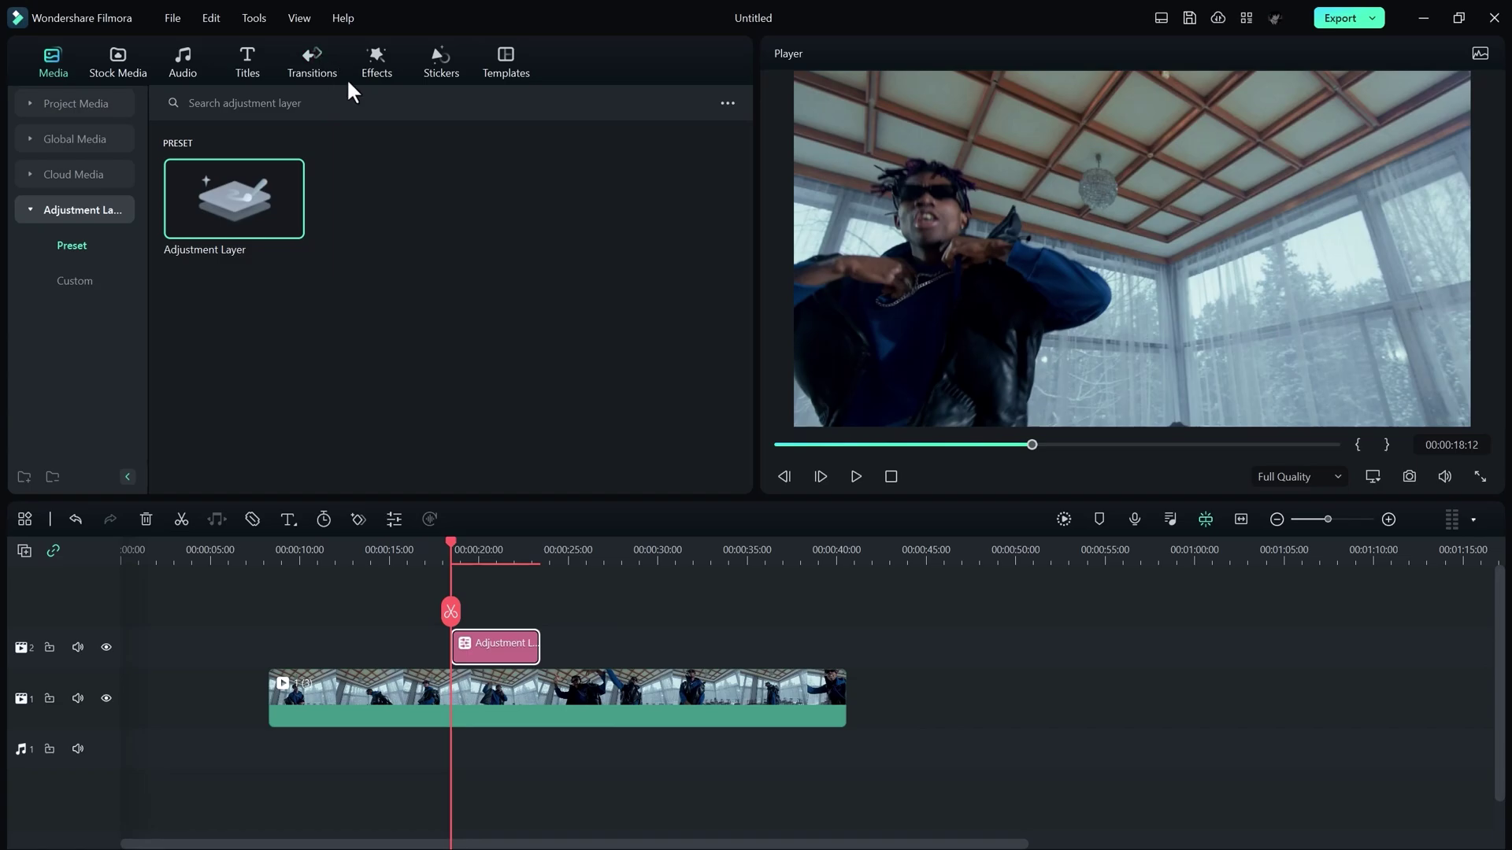
Step: Apply Glitch Dispersion to the adjustment layer and preview it from about 00:00:18
left_click(377, 62)
left_click_drag(226, 222, 496, 660)
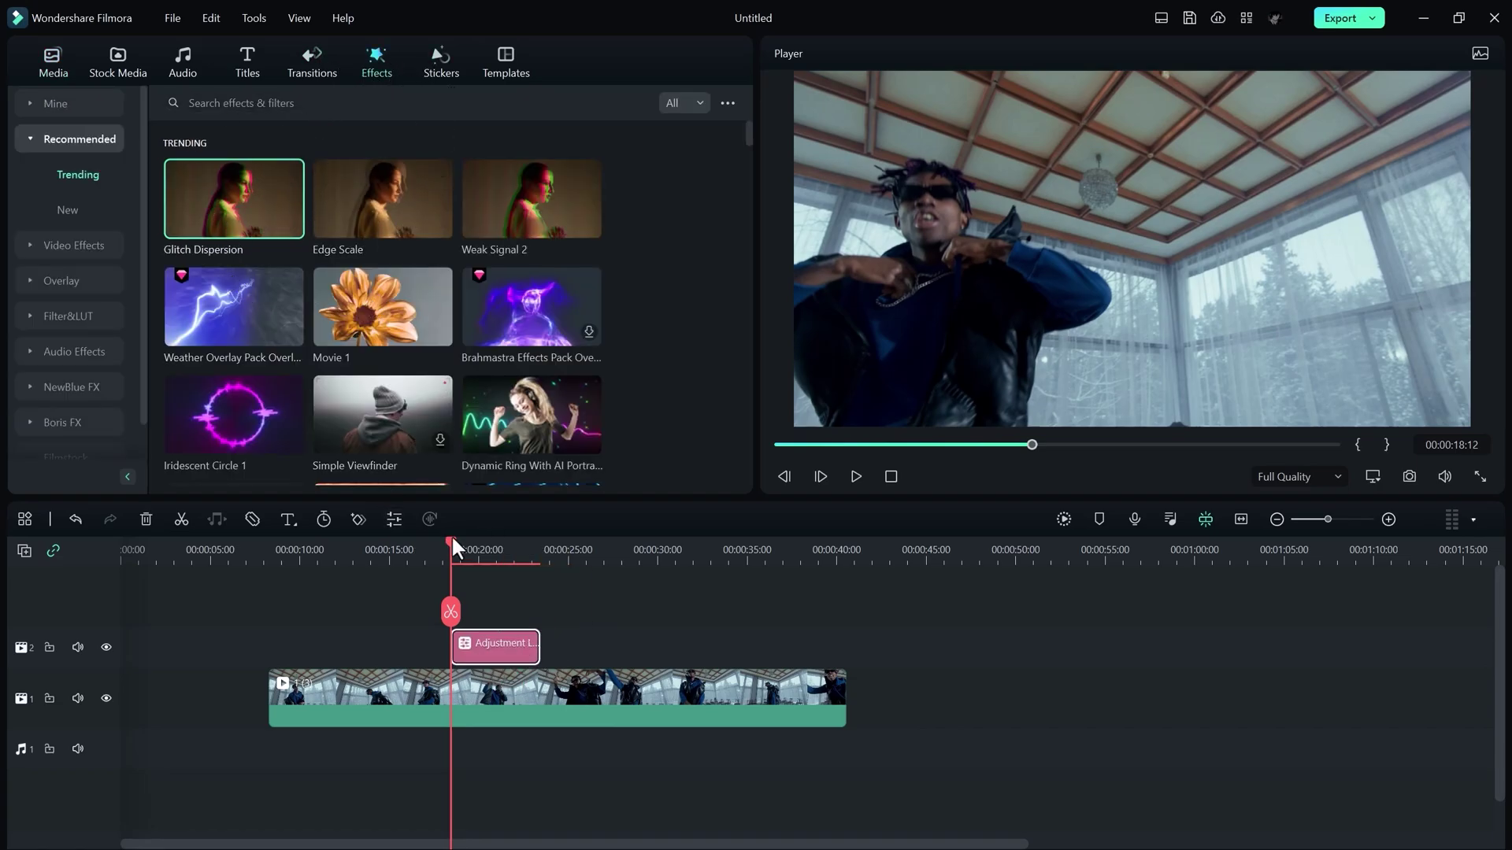
mouse_move(447, 542)
left_mouse_down()
mouse_move(464, 542)
mouse_move(438, 538)
left_mouse_up()
key("space")
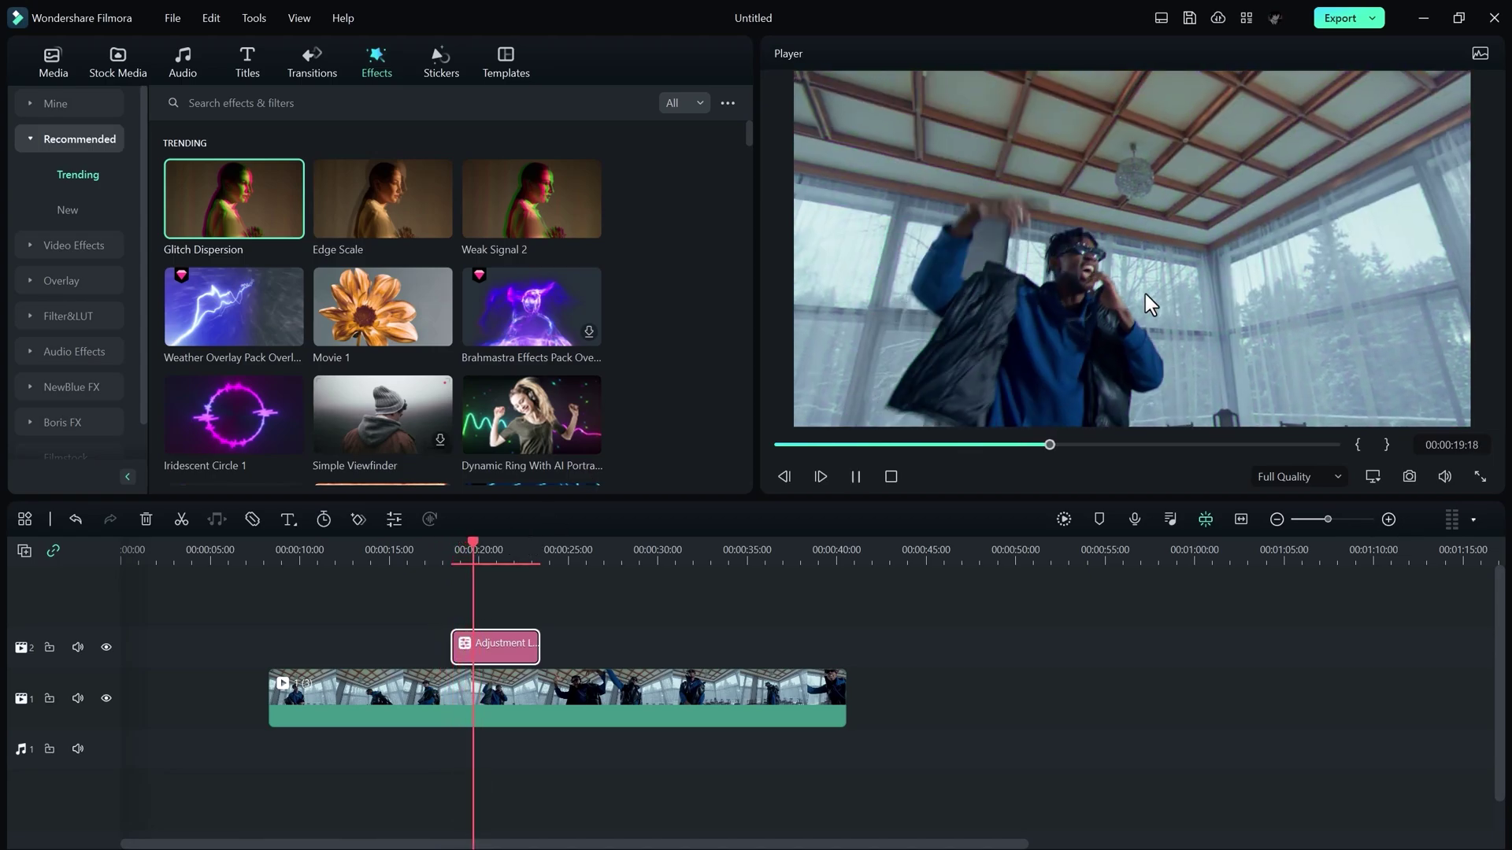
key("space")
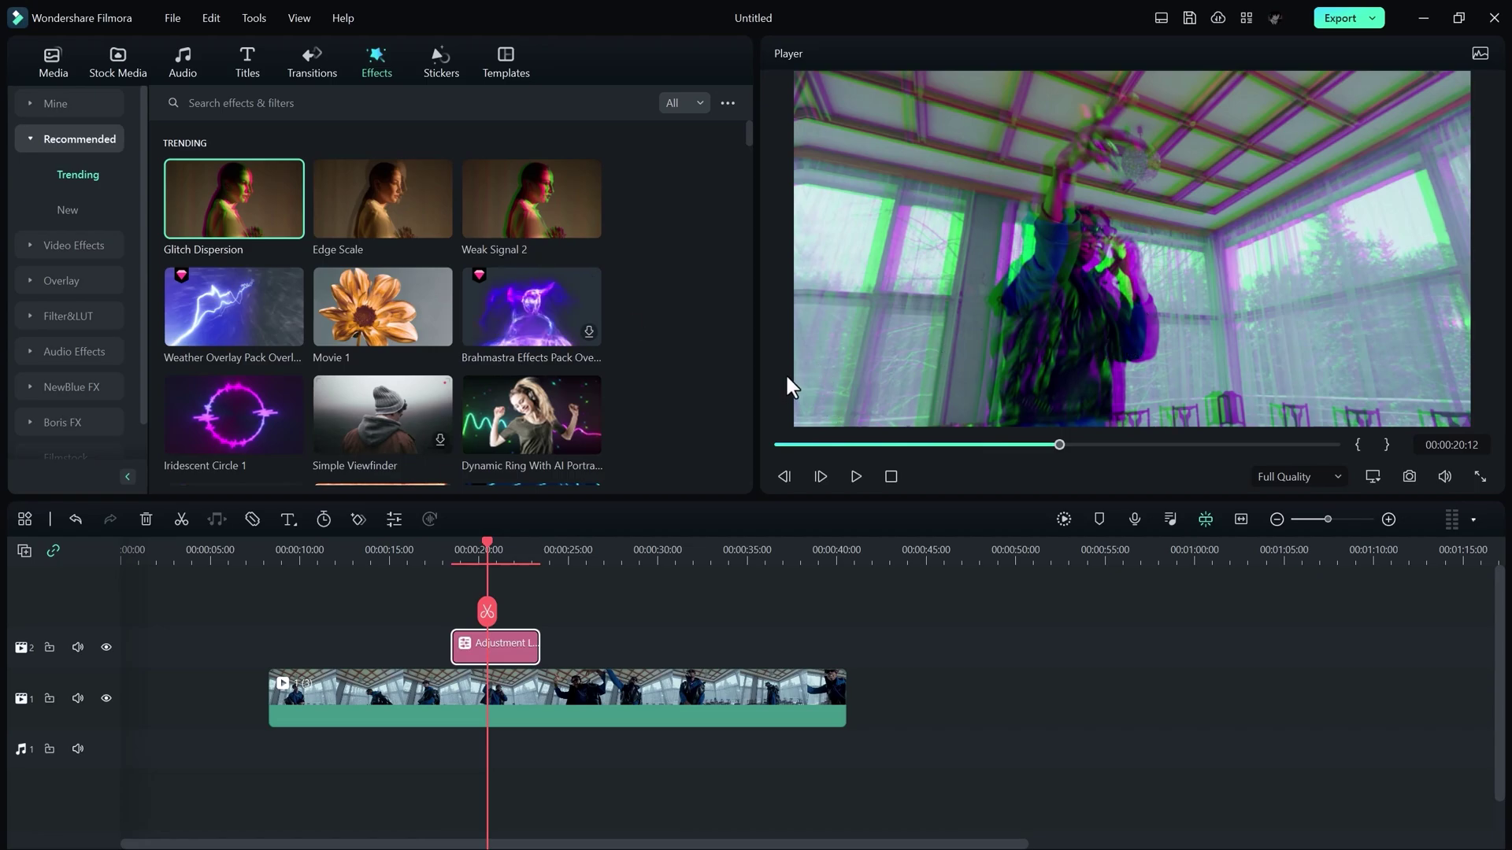
Step: Replace Glitch Dispersion with Light Leak 4 on the adjustment layer and preview it
right_click(499, 642)
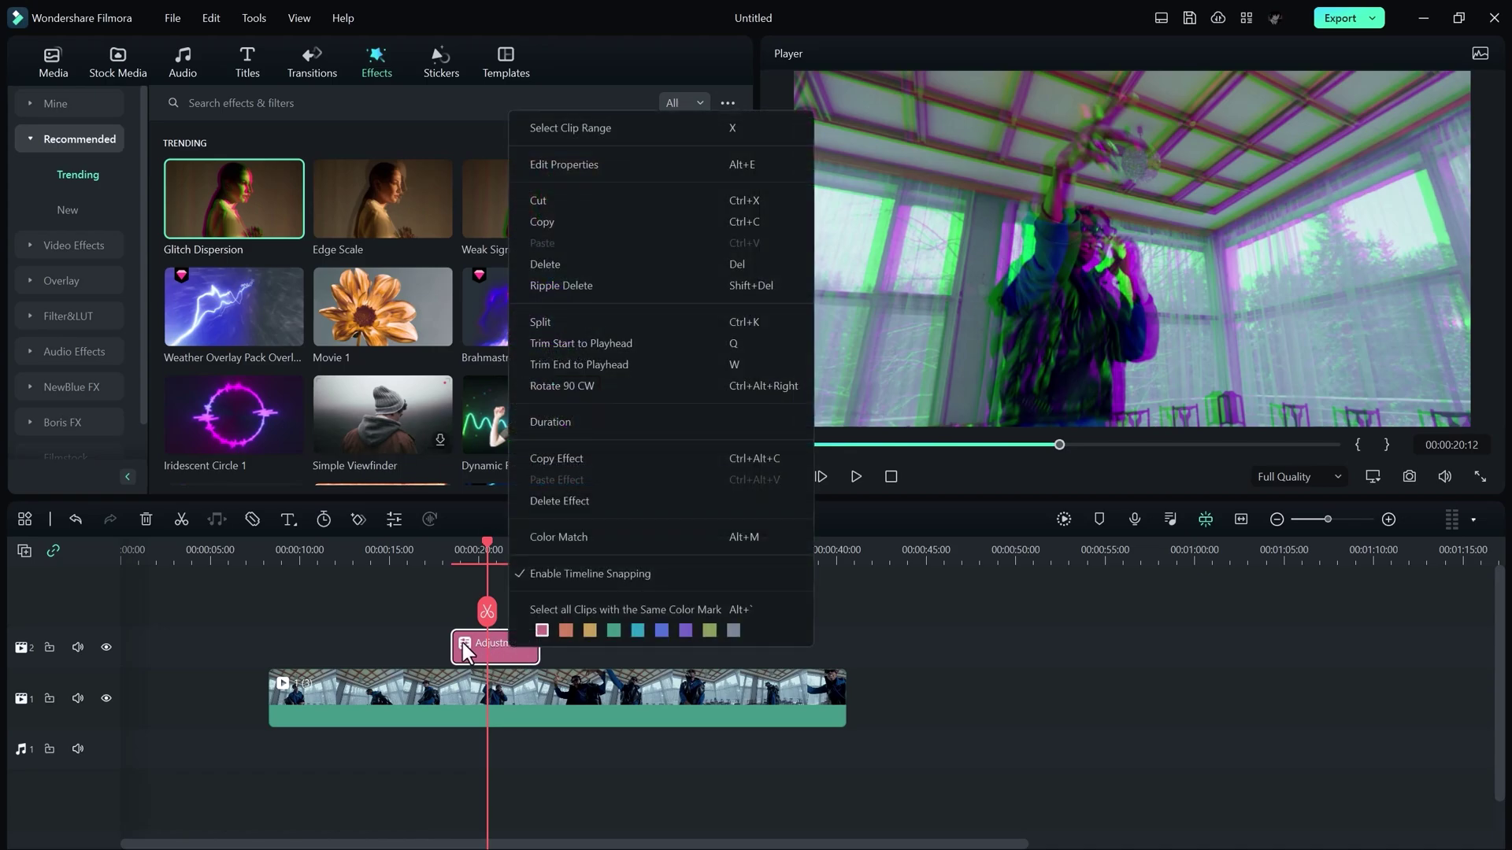
left_click(559, 501)
scroll(380, 244, "down", 5)
left_click_drag(345, 221, 511, 647)
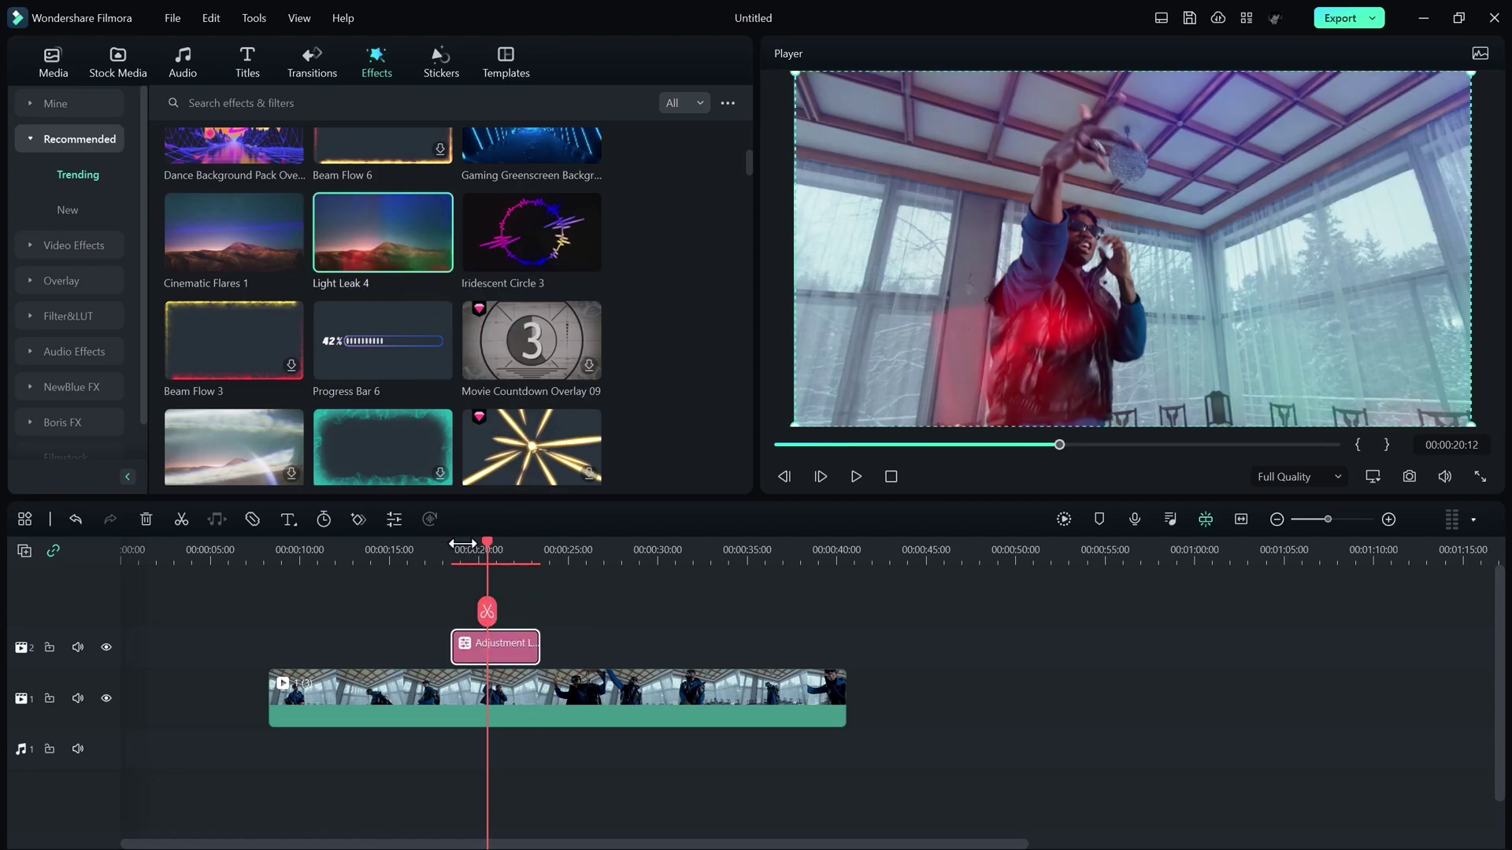
left_click_drag(483, 537, 446, 539)
key("space")
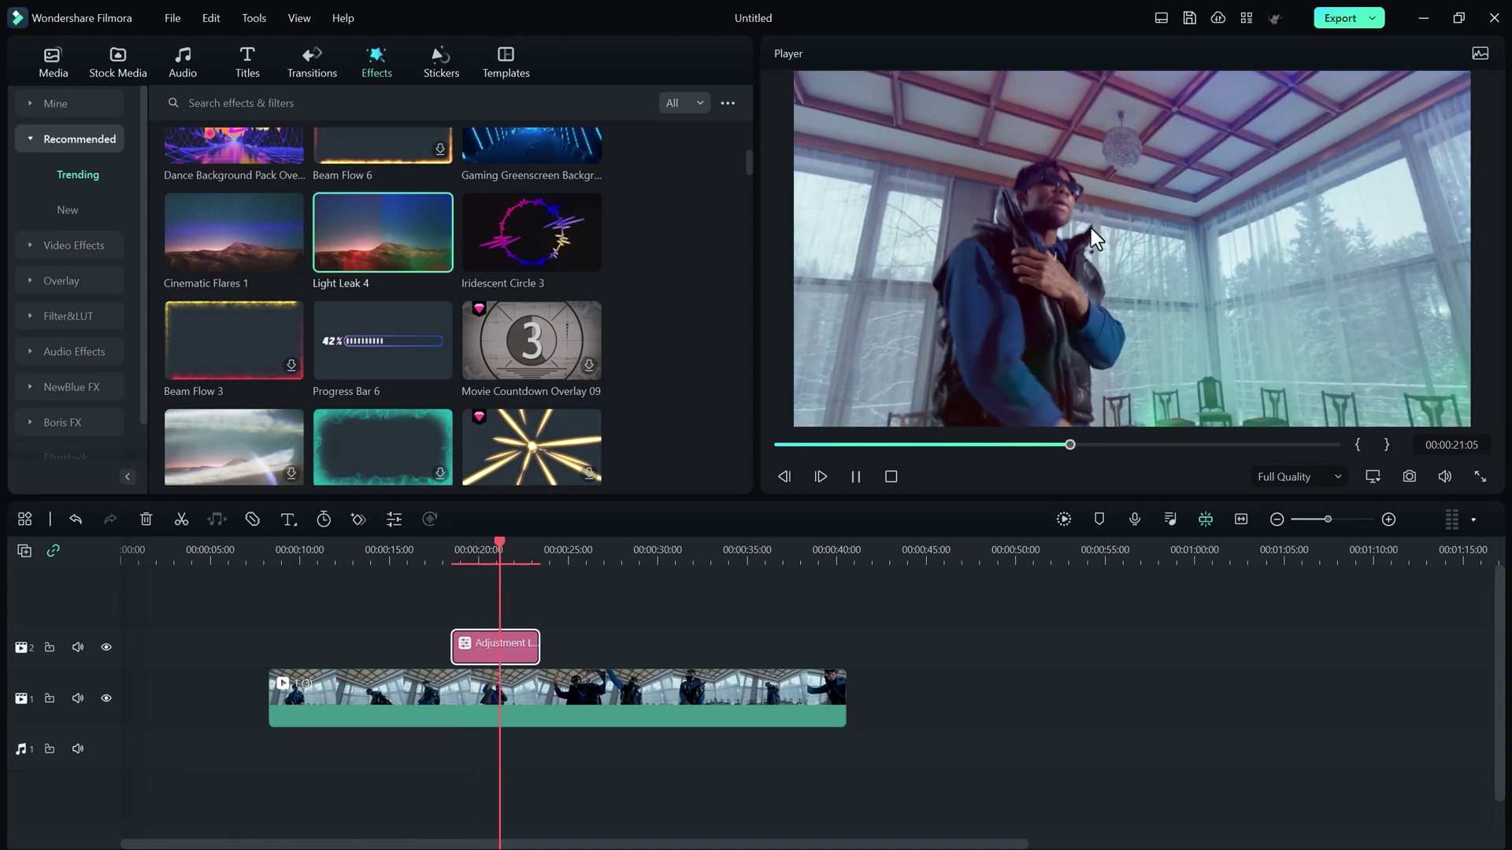
key("space")
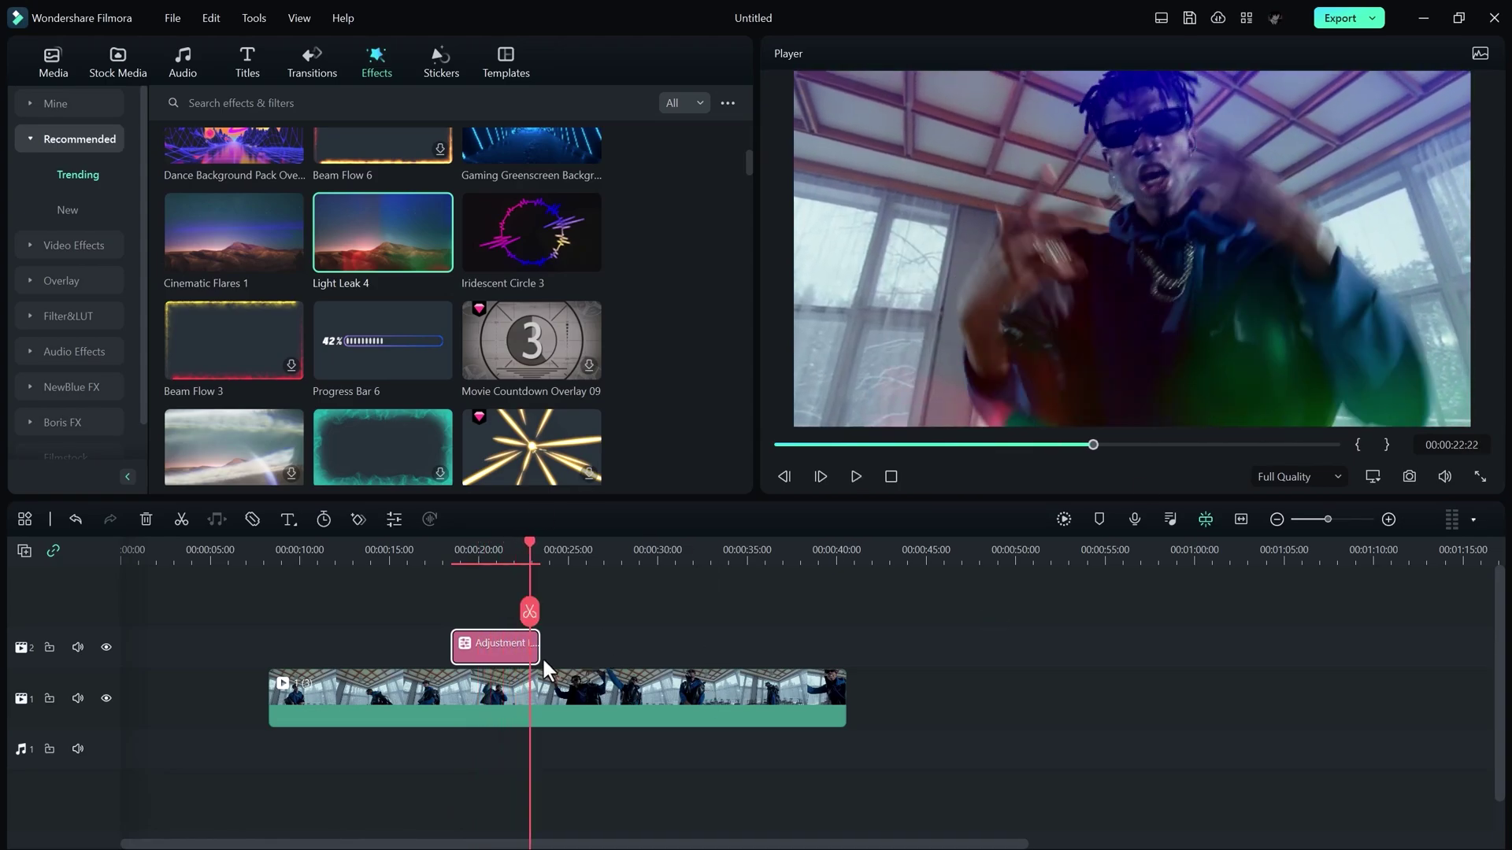
Step: Shift the adjustment layer later, then delete it from the timeline
left_click_drag(514, 649, 569, 648)
key("Delete")
left_click(494, 539)
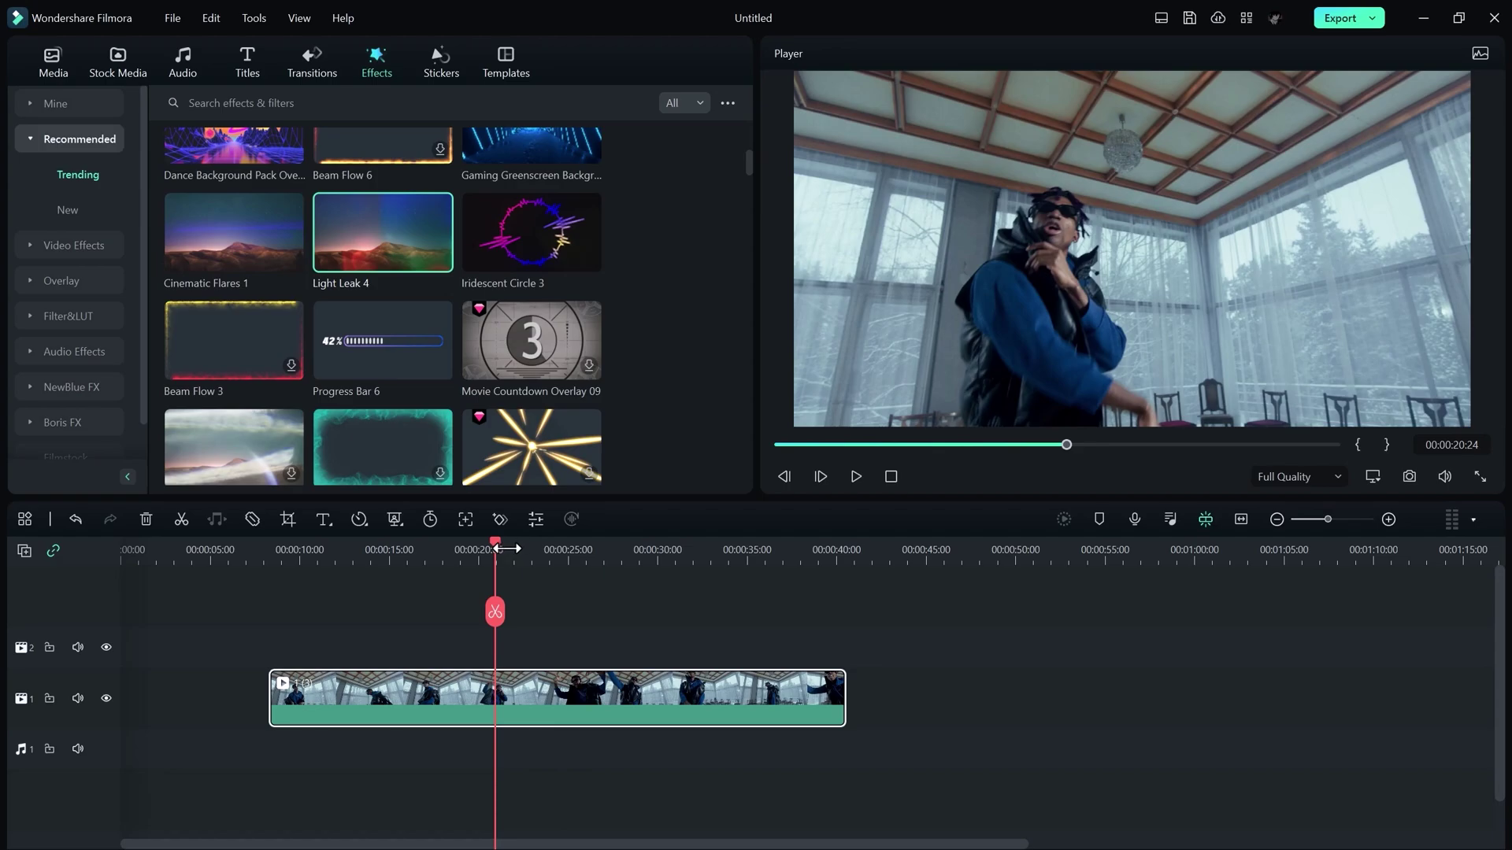
Step: Split the 1 (3) clip at 00:00:23:03 and add a Lens Flare Flashlight transition on the cut
left_click_drag(496, 542, 534, 612)
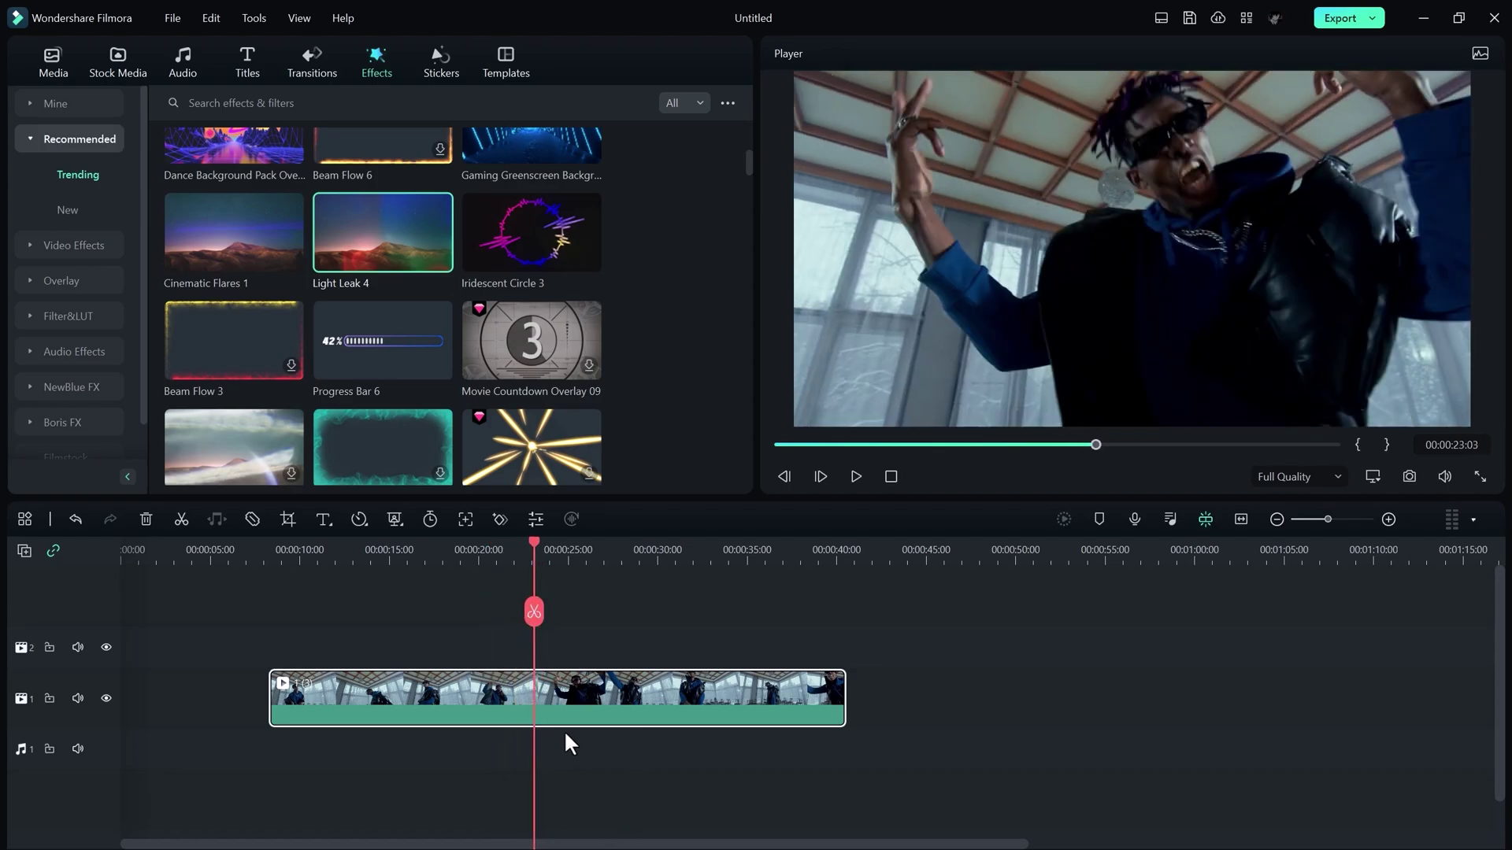
left_click(535, 612)
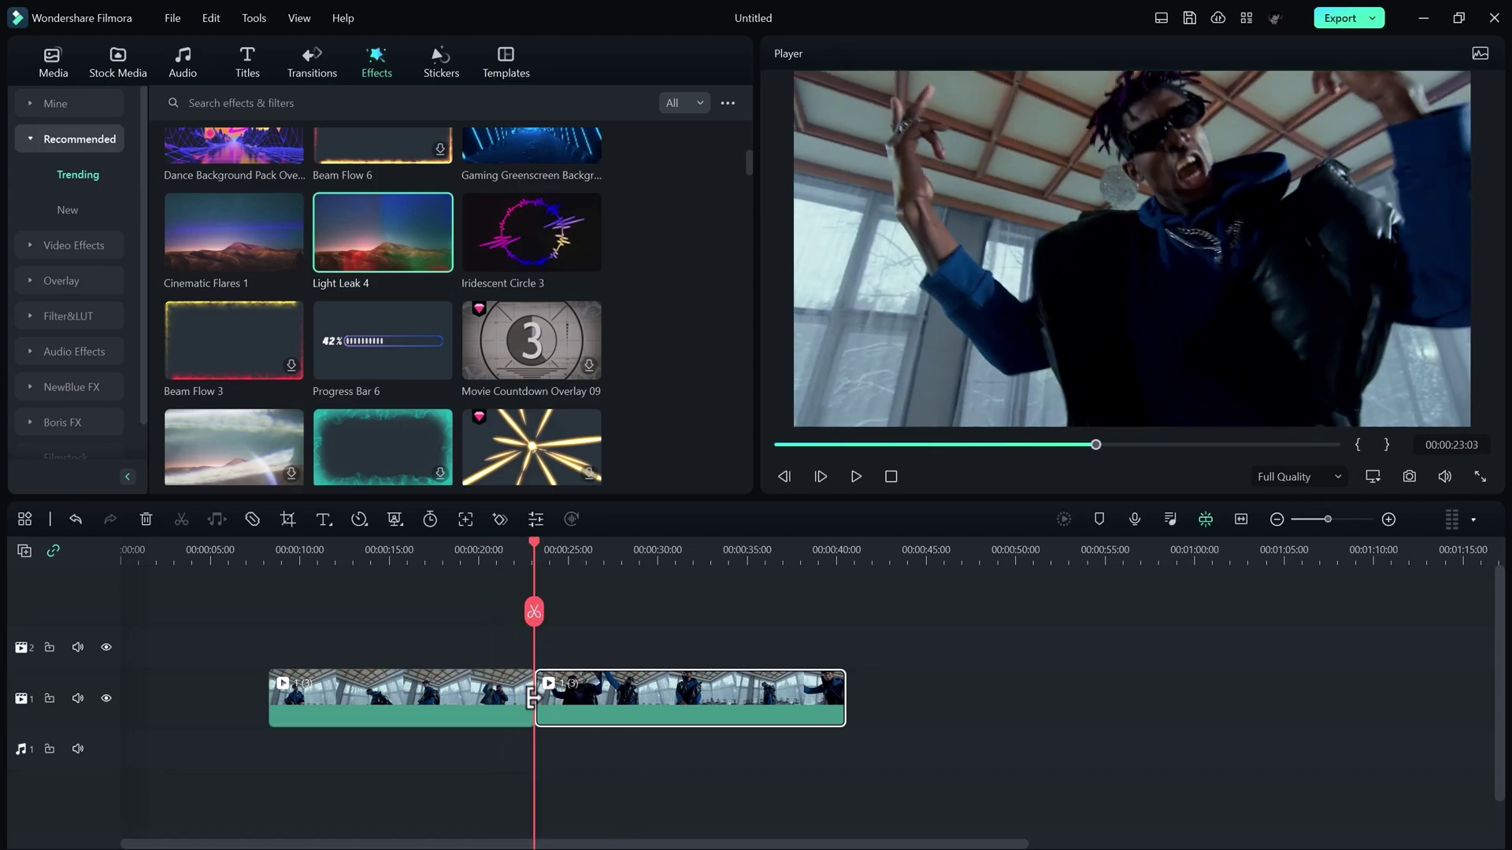
left_click(312, 59)
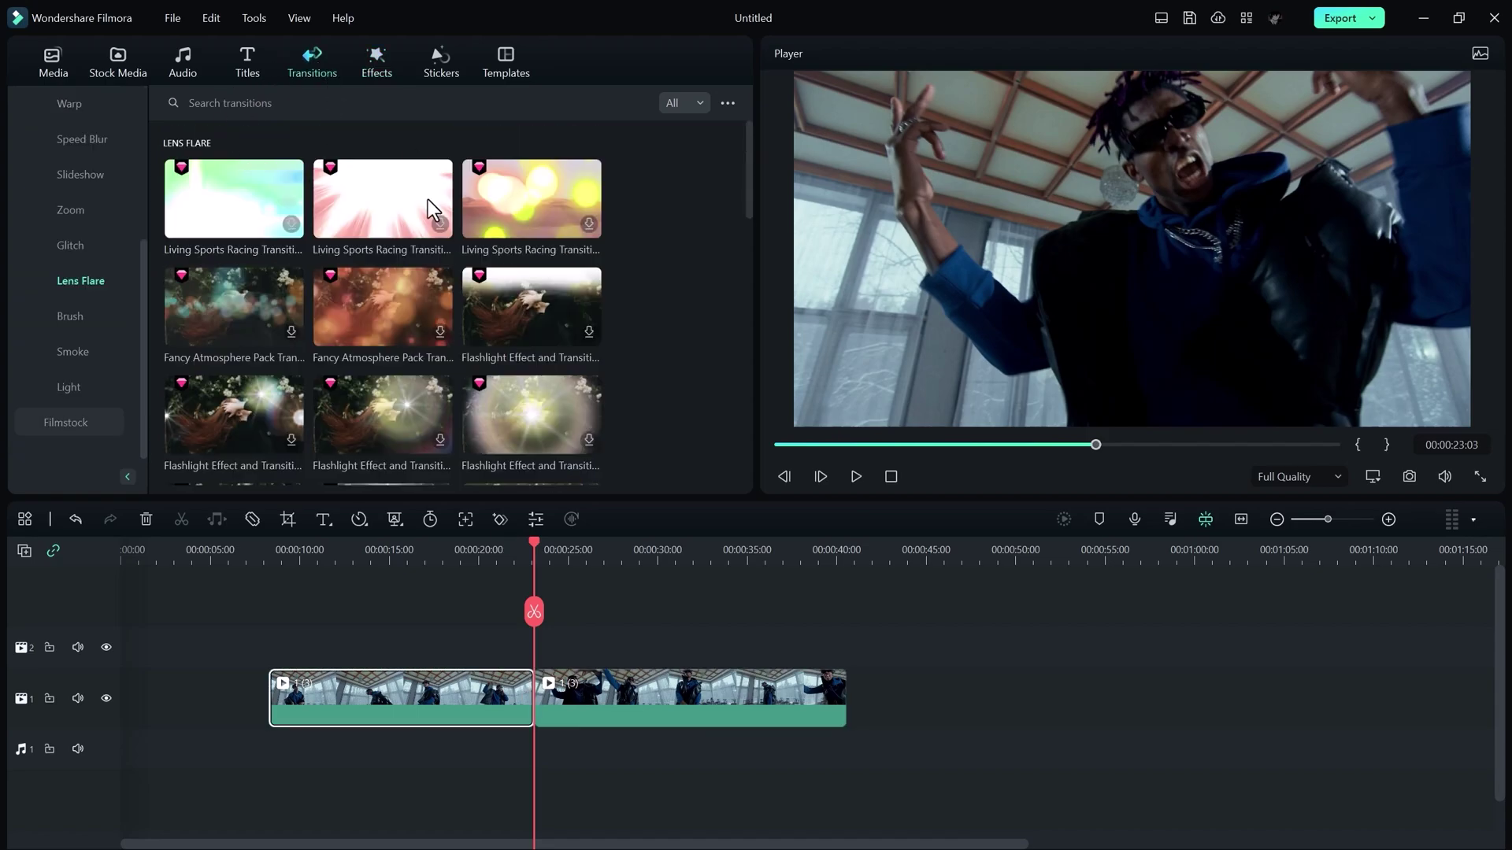
scroll(618, 367, "up", 5)
scroll(86, 212, "up", 4)
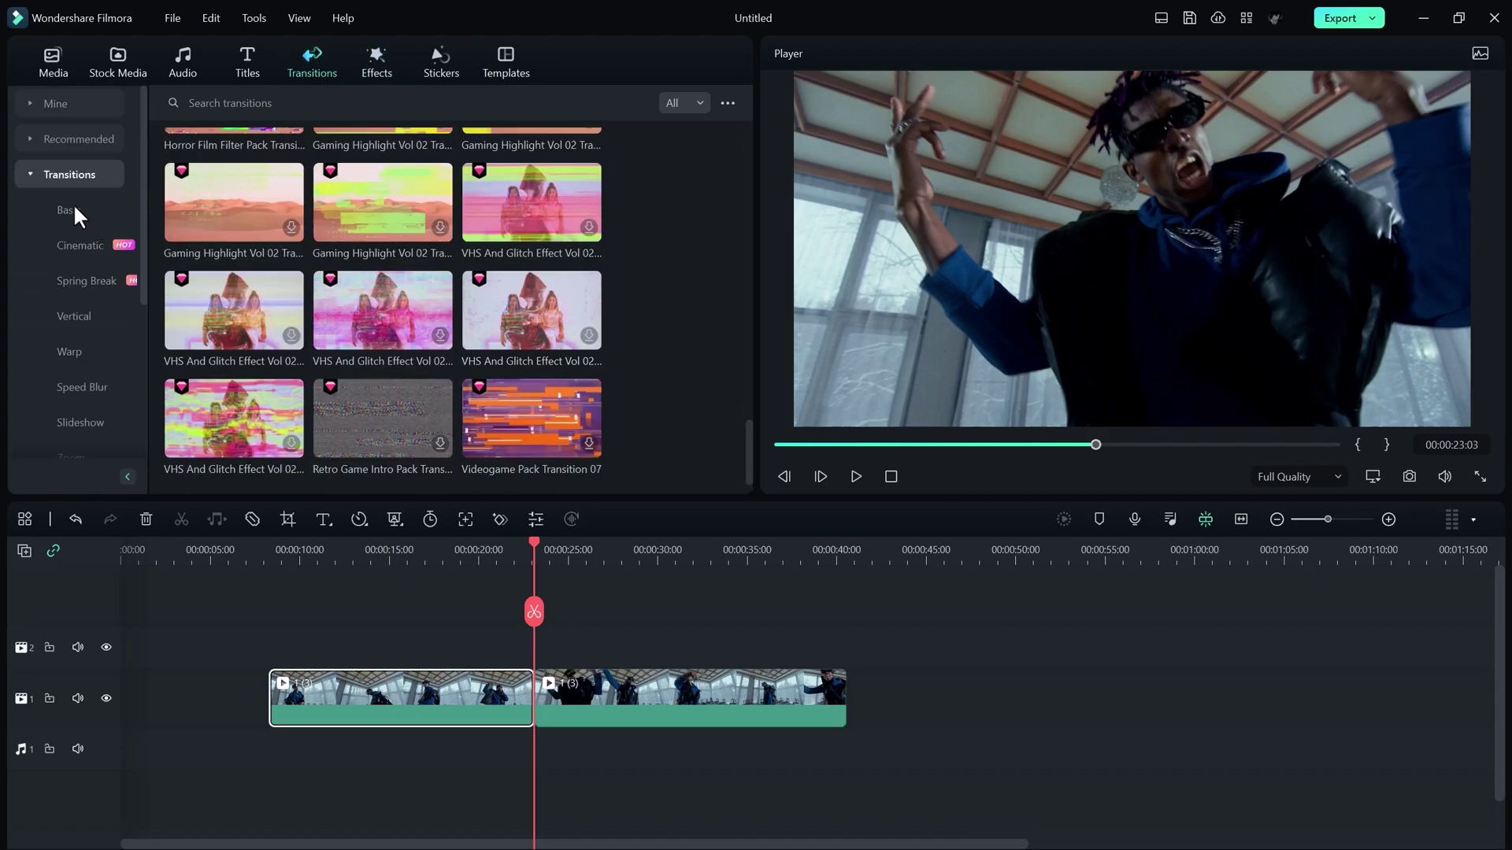
scroll(473, 266, "up", 10)
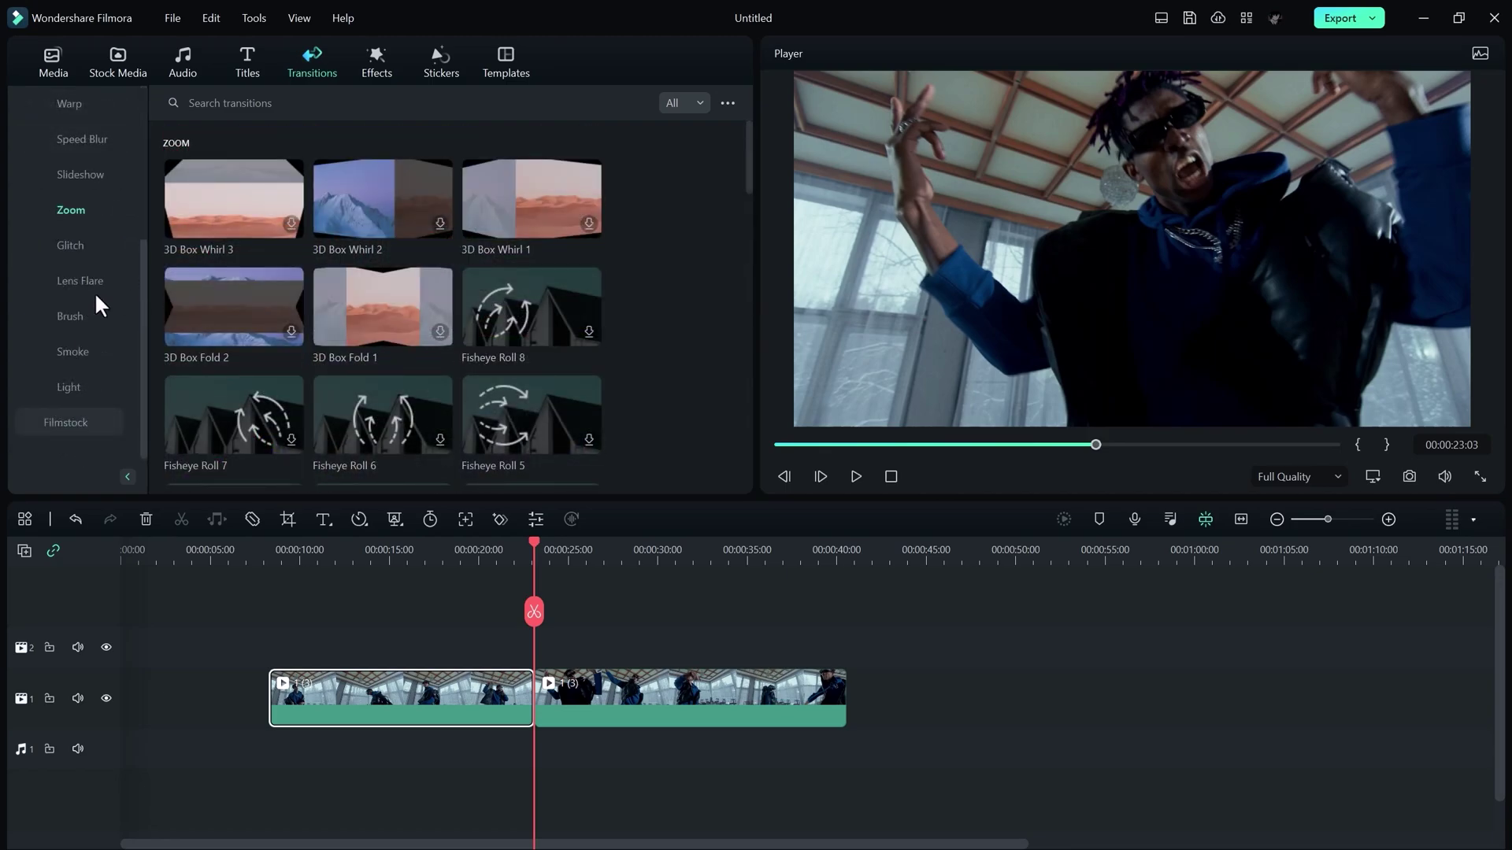
left_click(82, 284)
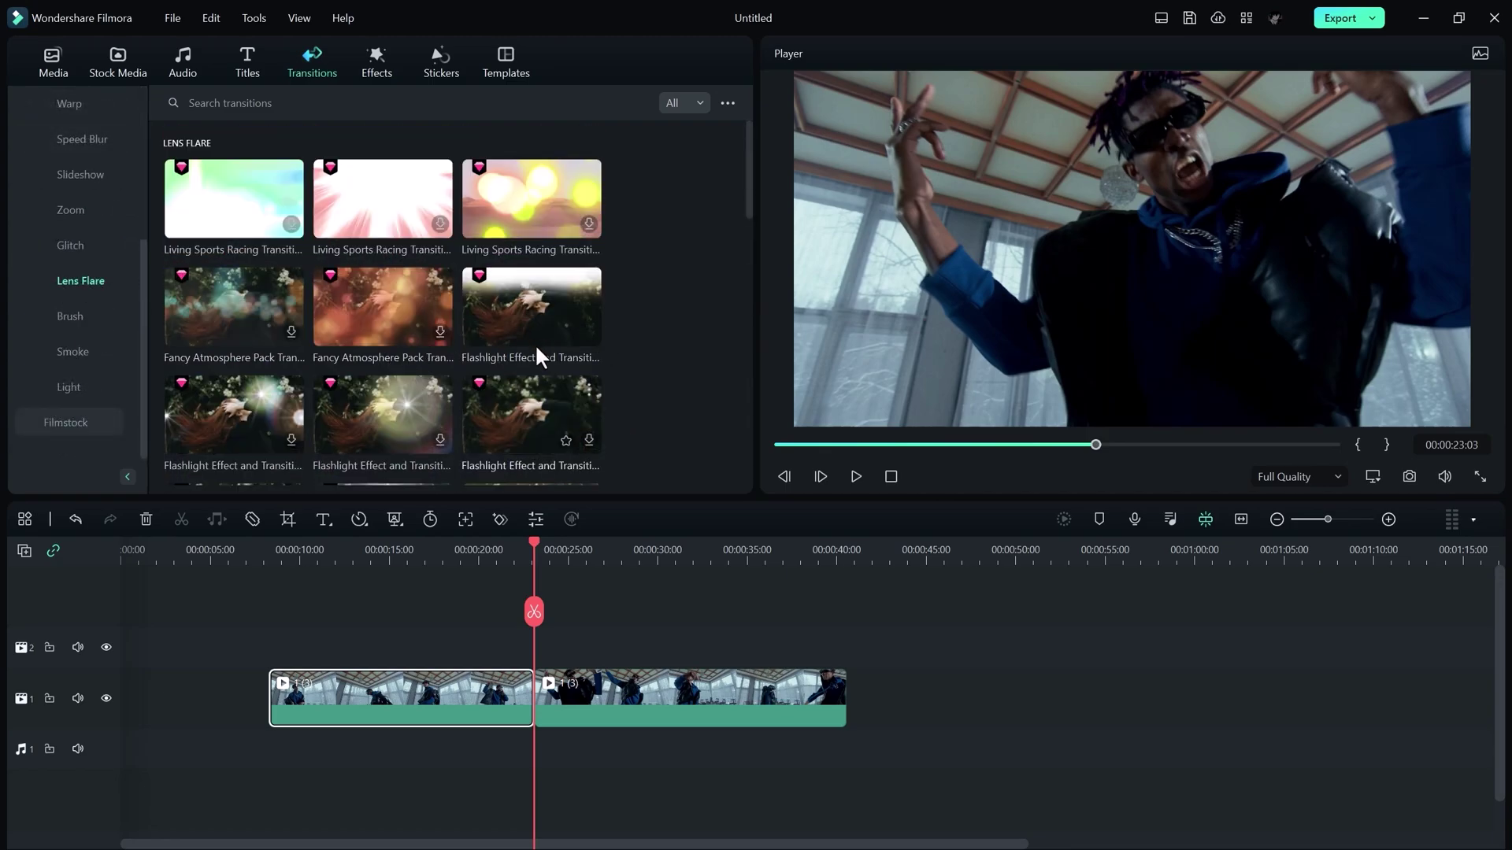
left_click_drag(498, 300, 534, 689)
Step: Move the playhead past the transition and browse the Titles and Stock Media libraries
scroll(825, 602, "up", 2)
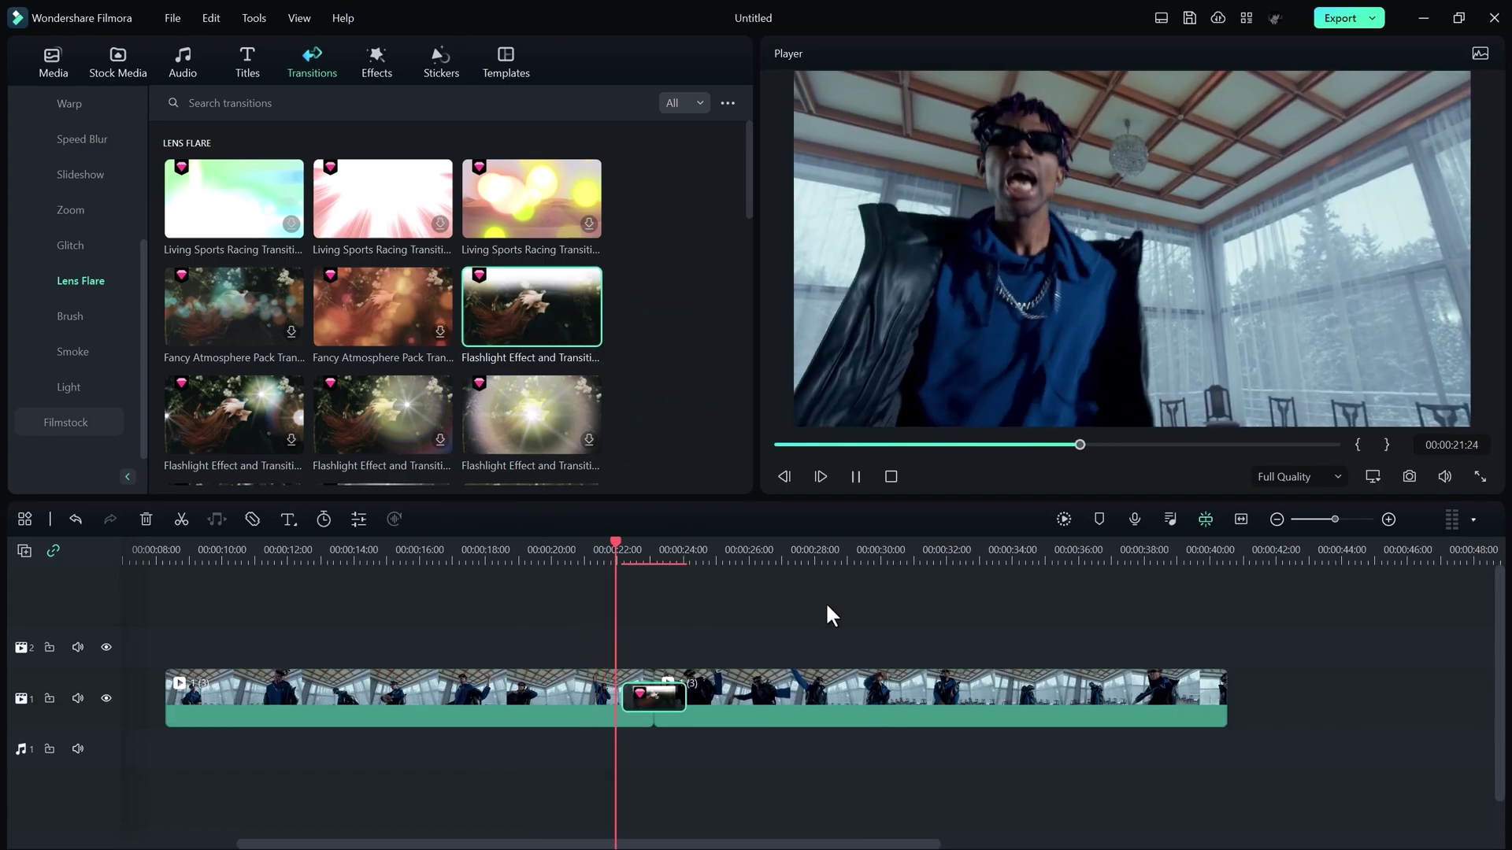
scroll(788, 583, "down", 2)
left_click_drag(612, 539, 575, 611)
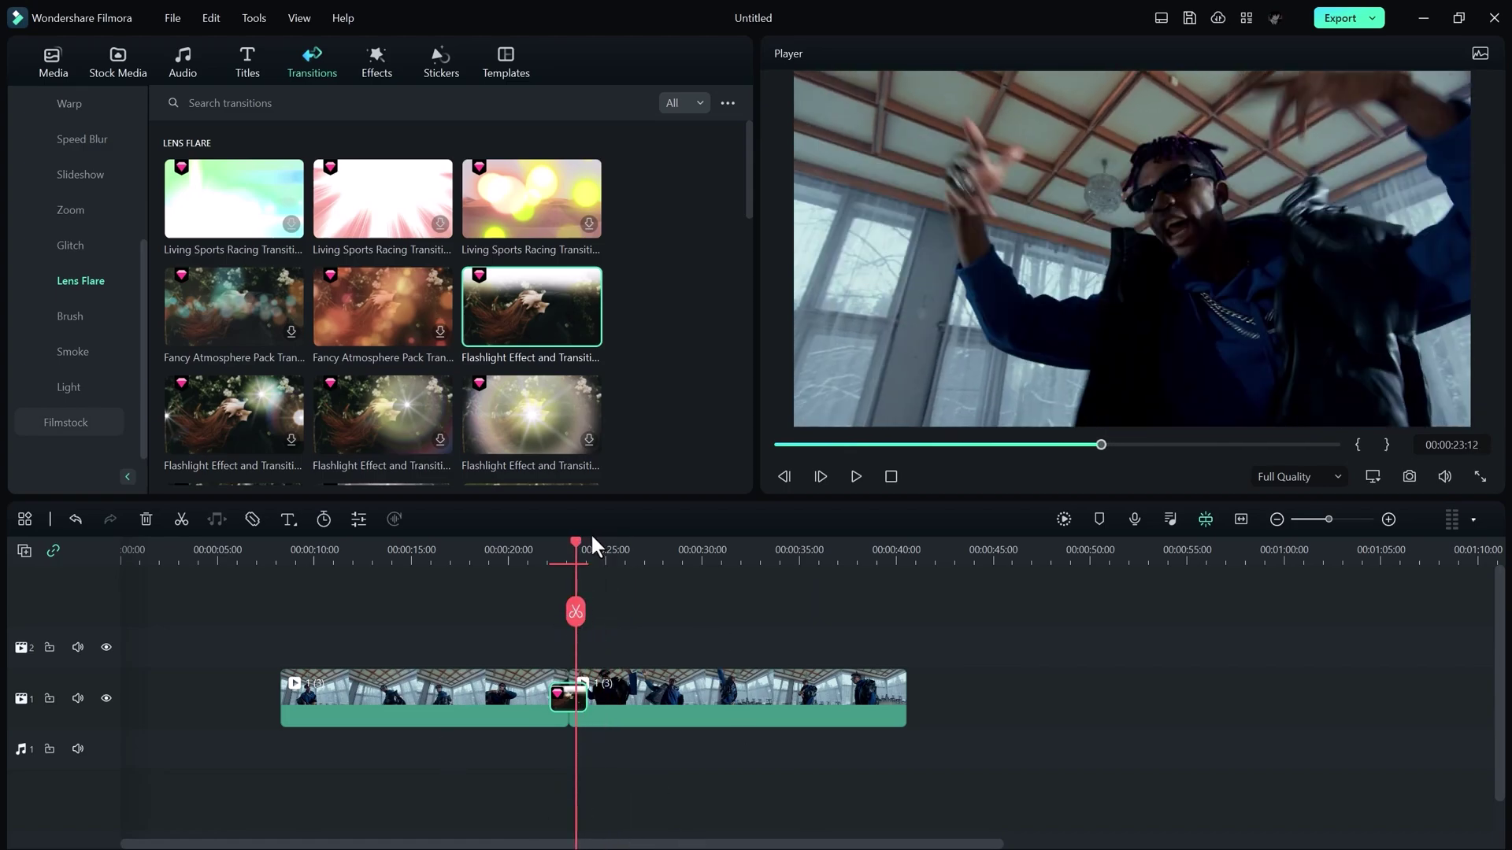
scroll(567, 582, "down", 1)
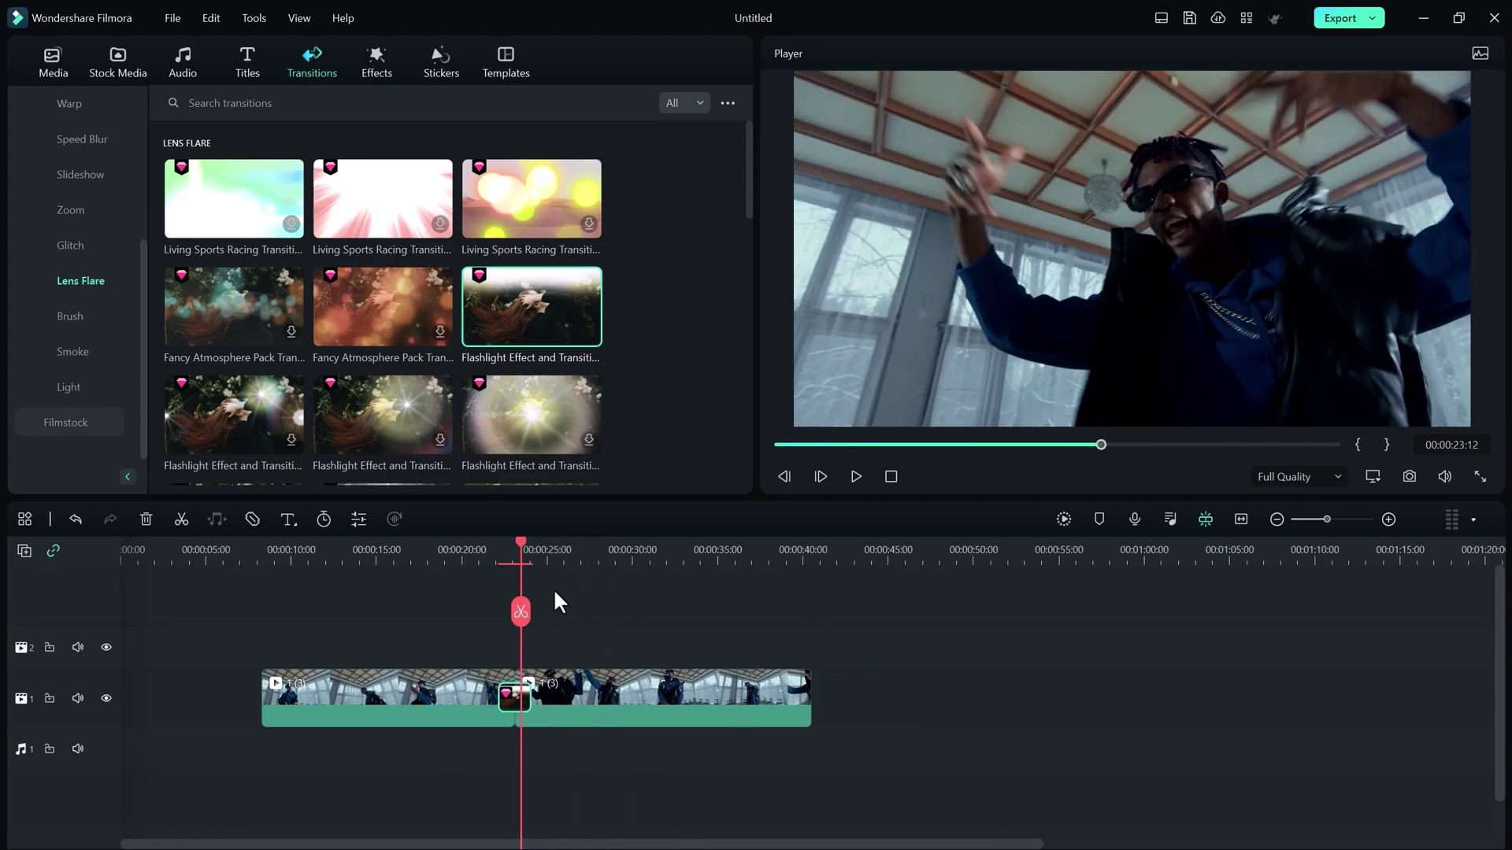
left_click(242, 69)
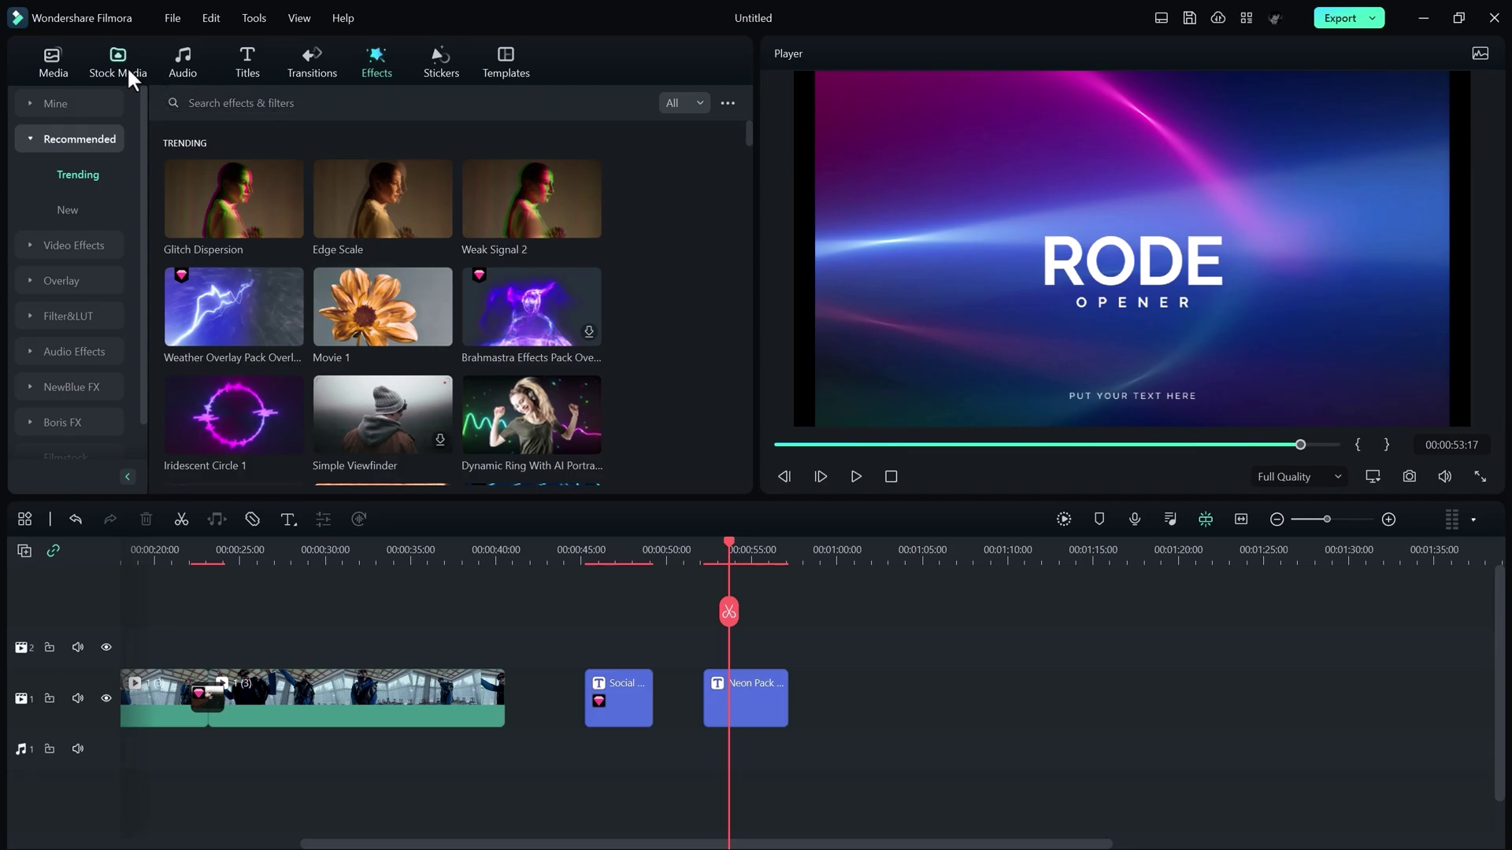
left_click(124, 64)
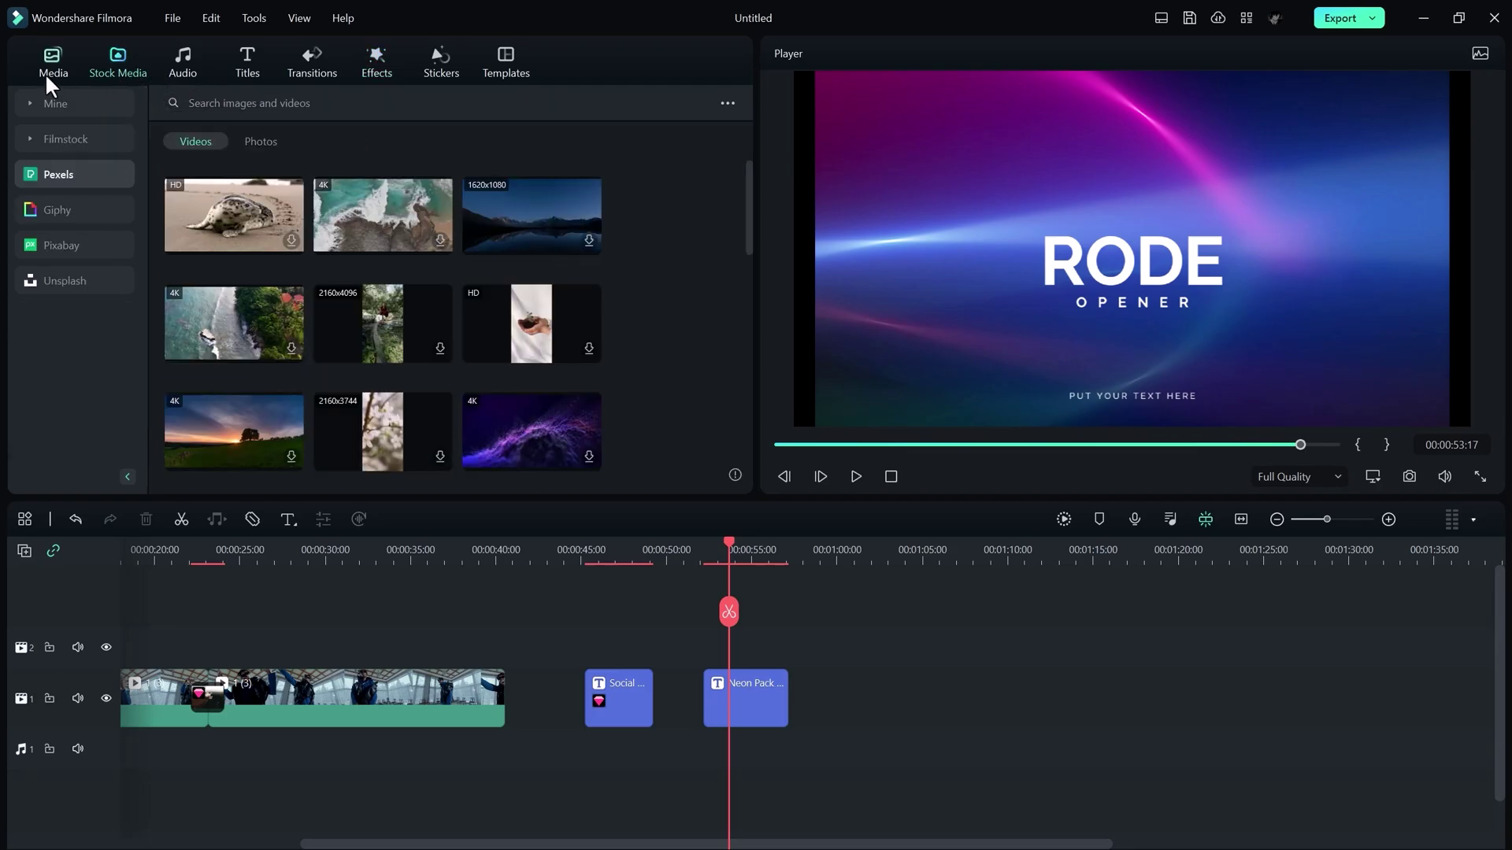